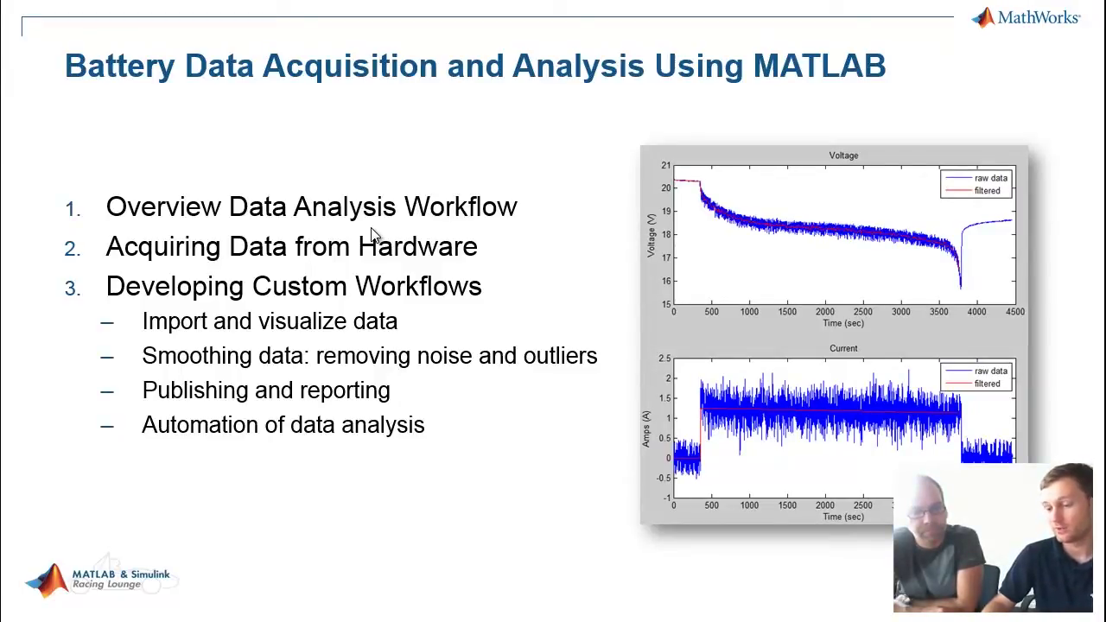
Step: Advance to the agenda slide with Handling Missing Data and the free webinar link, then switch windows
{"action": "left_click", "coordinate": [374, 233]}
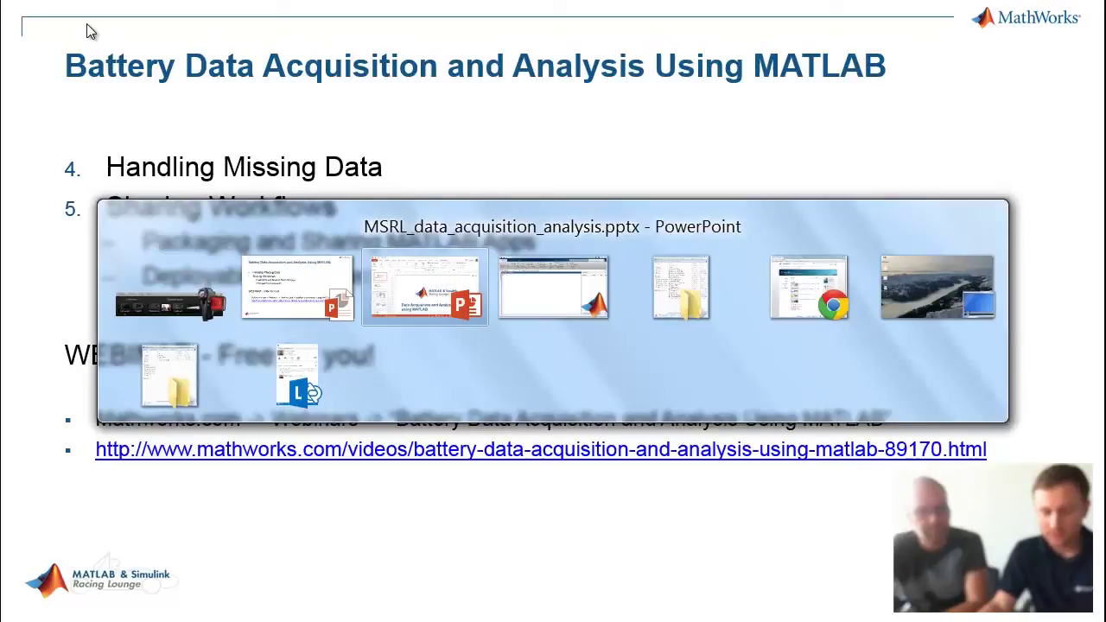
{"action": "key", "text": "alt+Tab"}
{"action": "key", "text": "alt+Tab"}
{"action": "key", "text": "alt+Tab"}
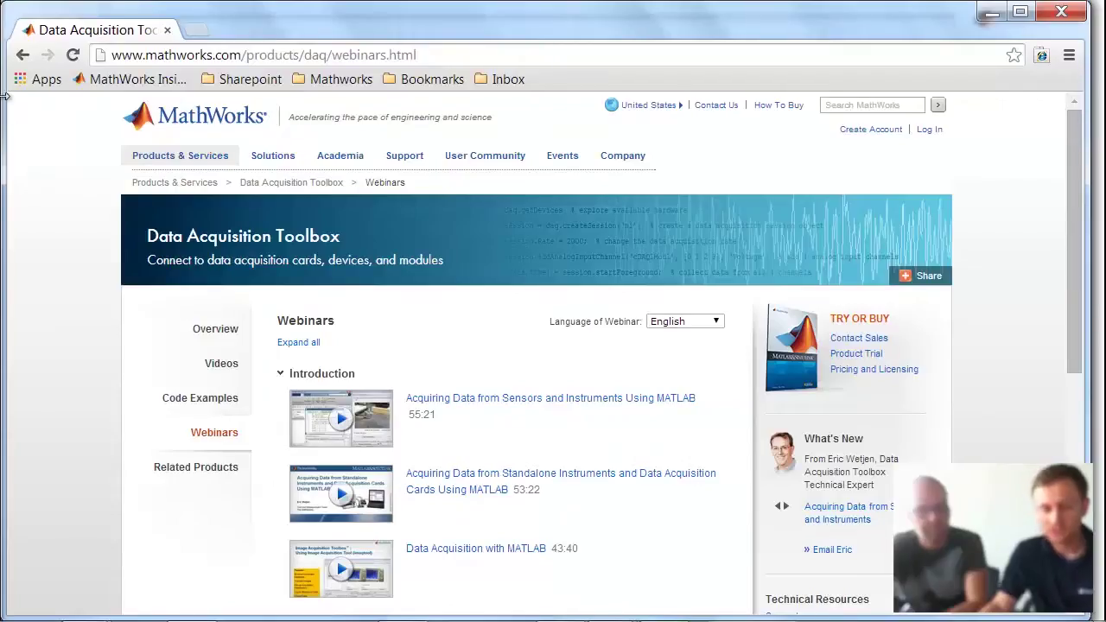
Step: Trim the web address down to mathworks.com to load the MathWorks home page
{"action": "left_click_drag", "start_coordinate": [245, 54], "coordinate": [444, 54]}
{"action": "key", "text": "BackSpace"}
{"action": "key", "text": "Return"}
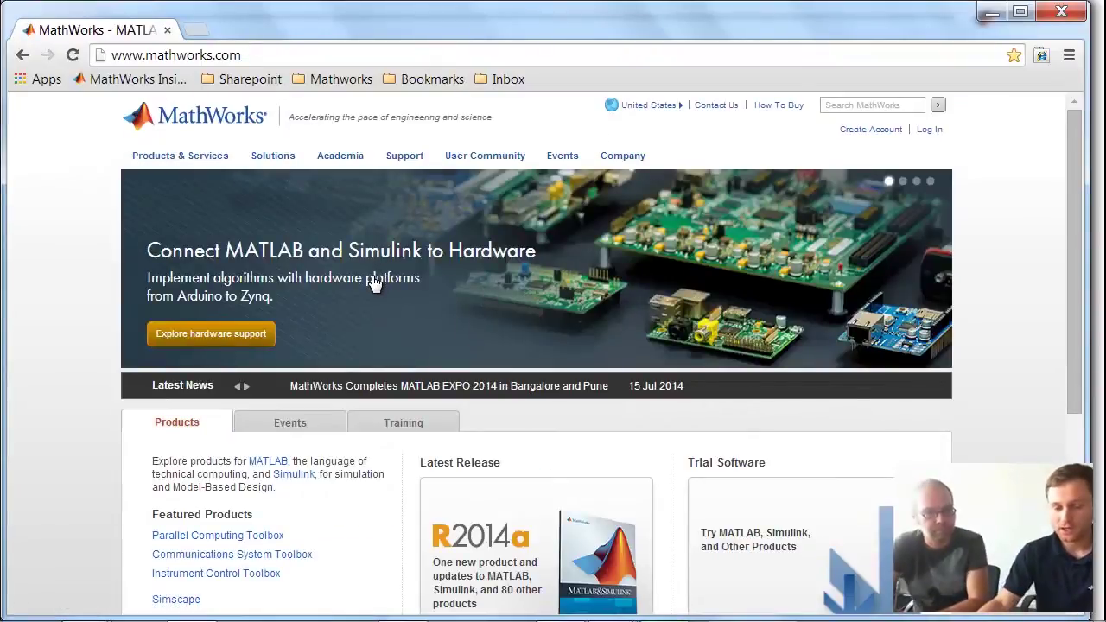
Step: Find Data Acquisition Toolbox under Products & Services and open its Battery Data Acquisition webinar
{"action": "left_click", "coordinate": [222, 156]}
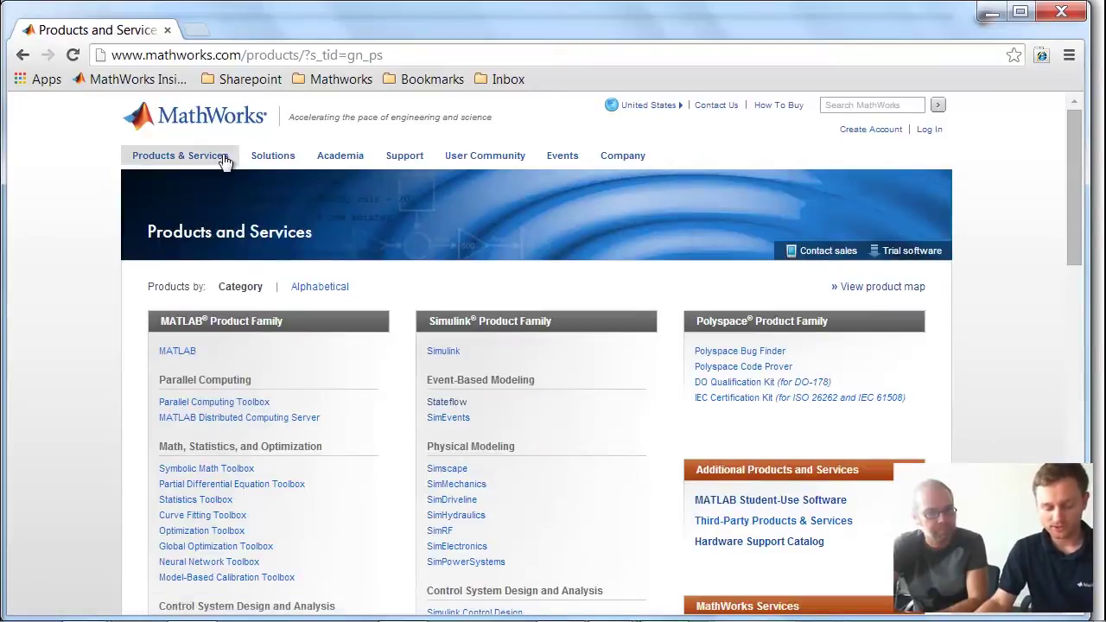
{"action": "key", "text": "ctrl+f"}
{"action": "type", "text": "acq"}
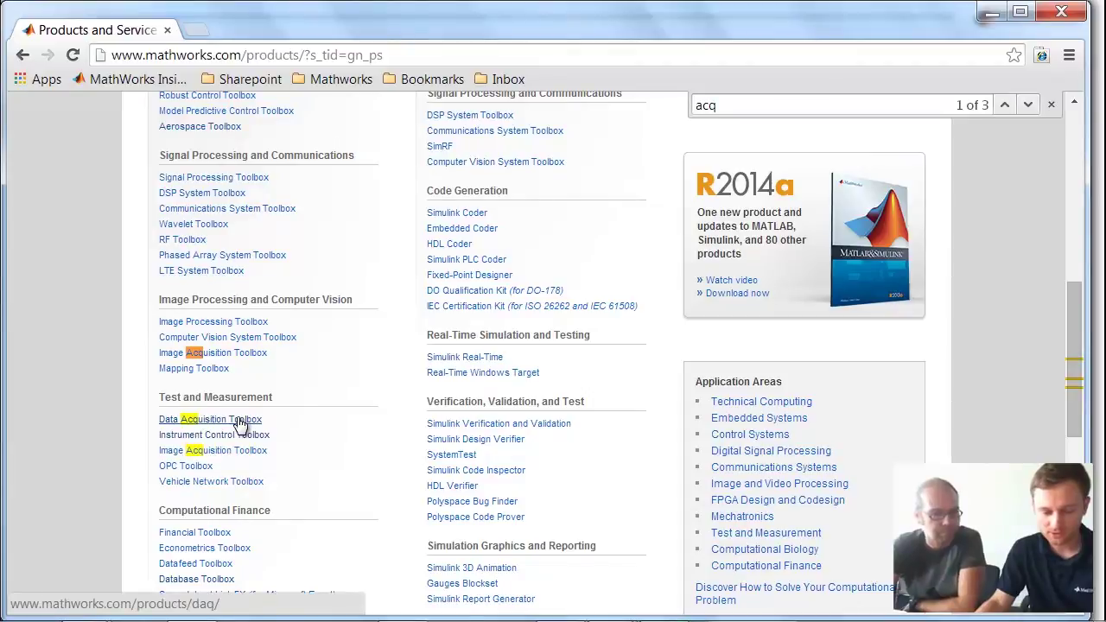
{"action": "left_click", "coordinate": [239, 422]}
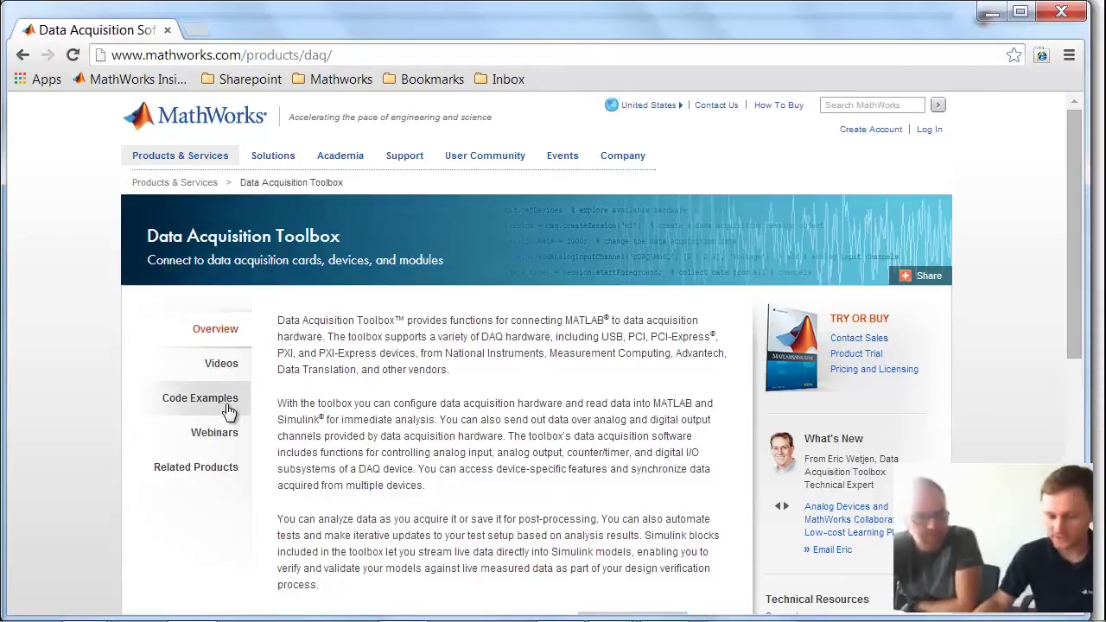
{"action": "left_click", "coordinate": [226, 436]}
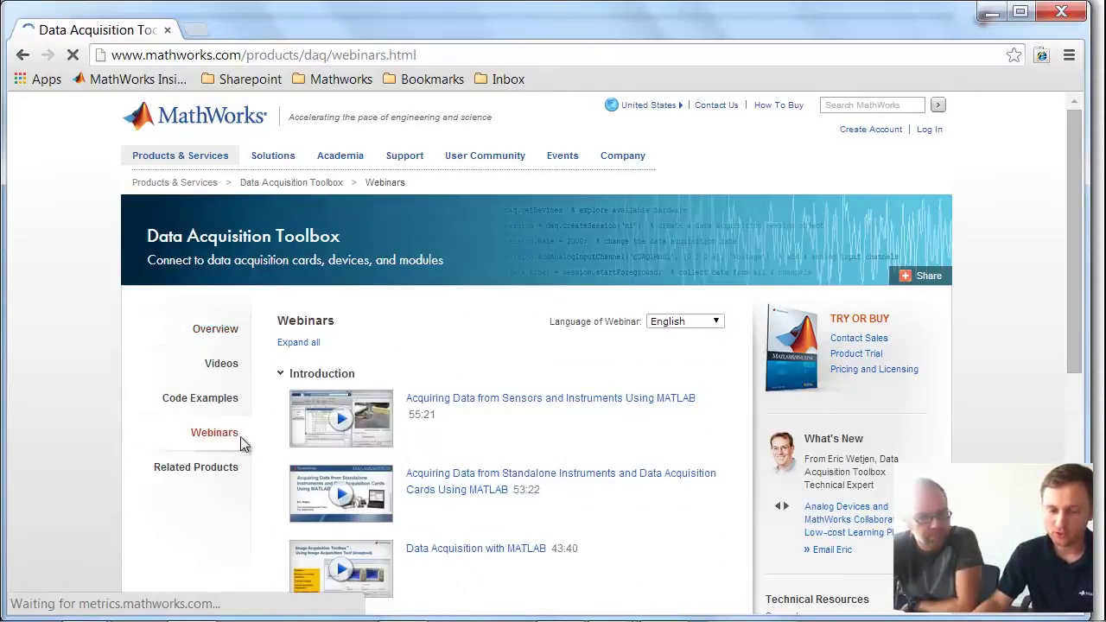
{"action": "scroll", "coordinate": [338, 474], "scroll_direction": "down", "scroll_amount": 1}
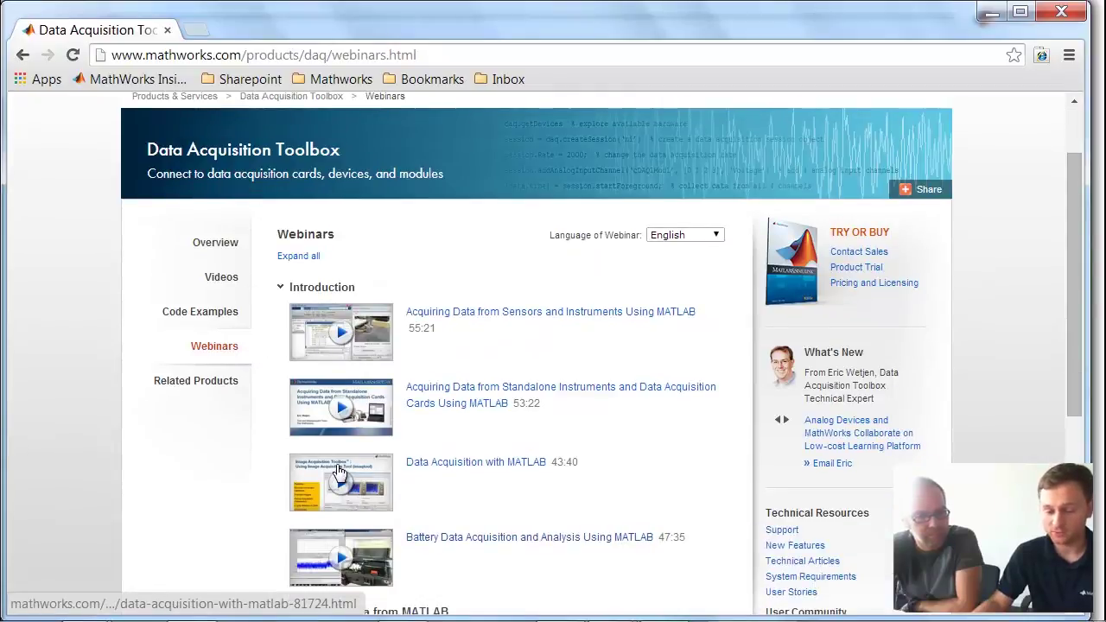
{"action": "scroll", "coordinate": [334, 449], "scroll_direction": "down", "scroll_amount": 1}
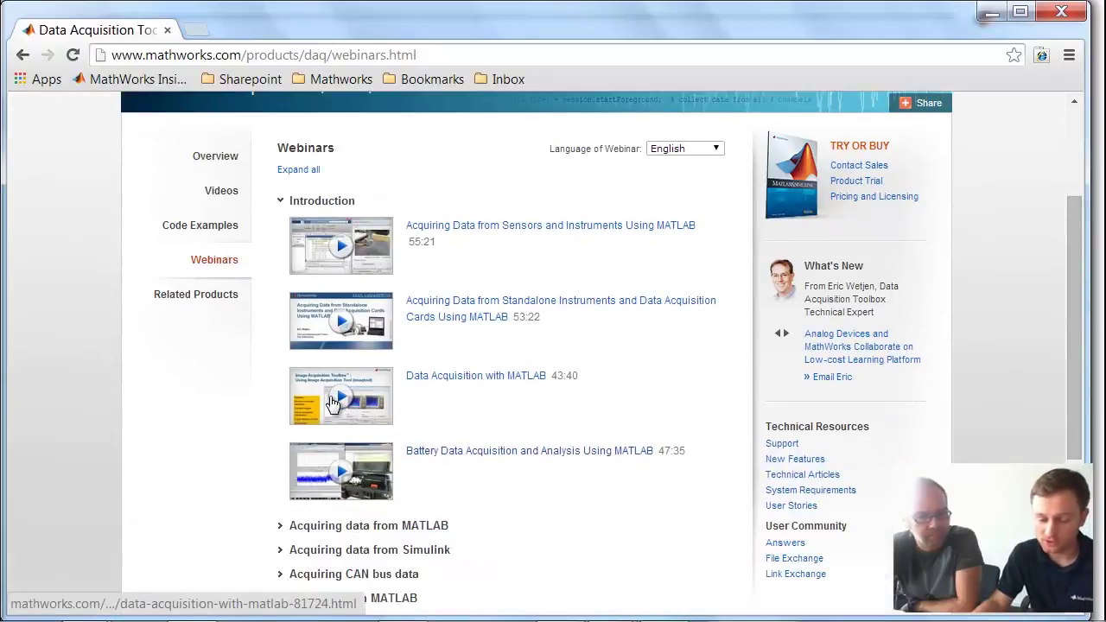
{"action": "left_click", "coordinate": [477, 456]}
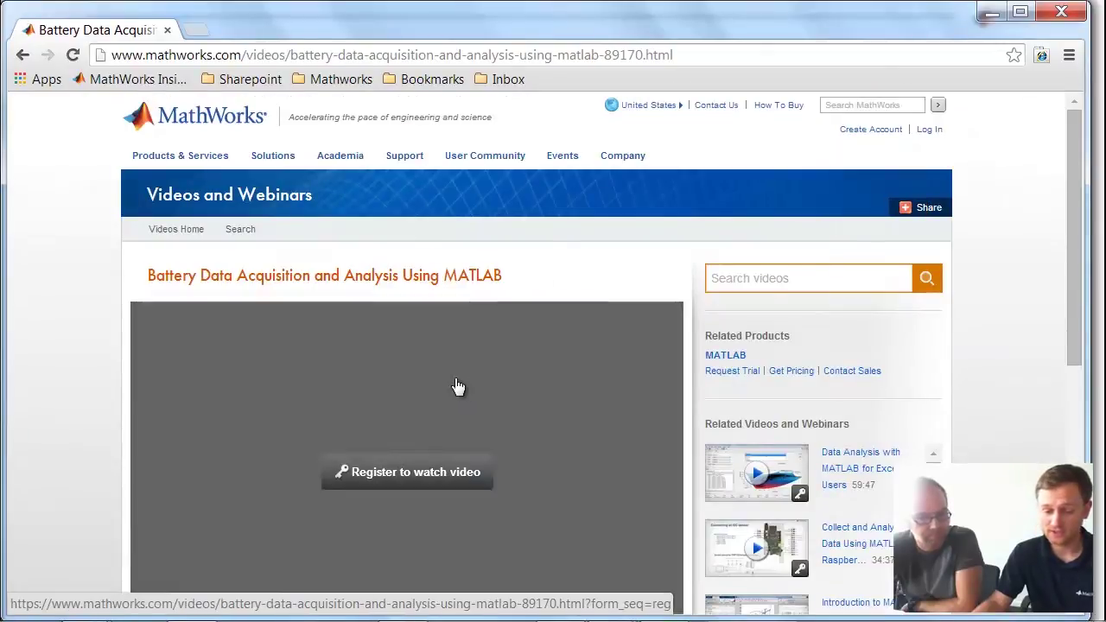
Step: Scroll through the Battery Data Acquisition and Analysis webinar page to view the video player and description
{"action": "scroll", "coordinate": [471, 393], "scroll_direction": "down", "scroll_amount": 1}
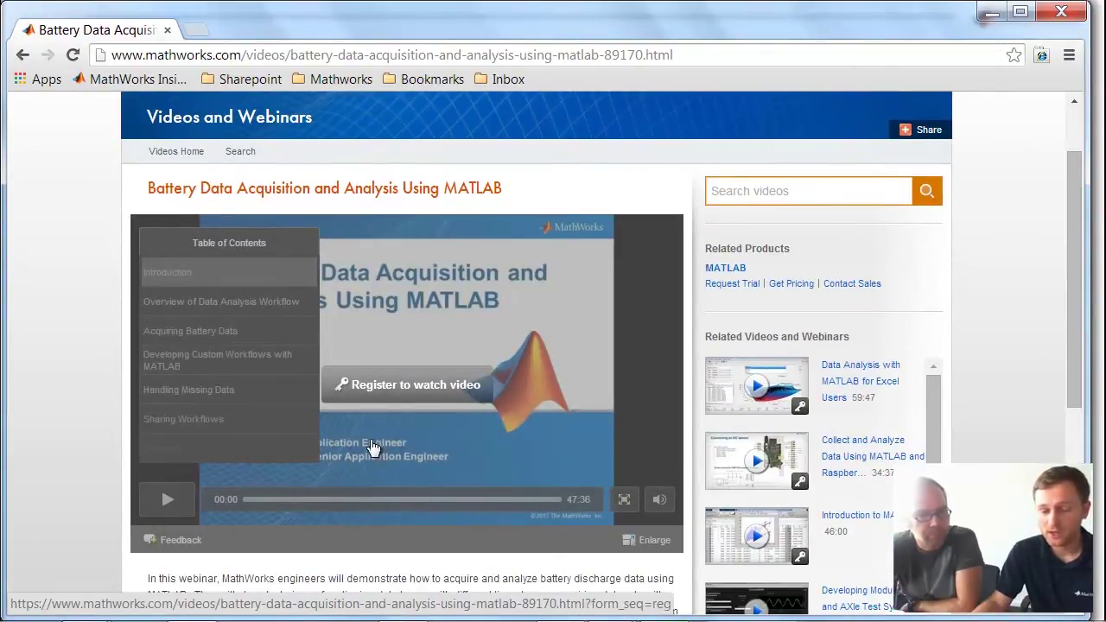
{"action": "scroll", "coordinate": [458, 371], "scroll_direction": "up", "scroll_amount": 1}
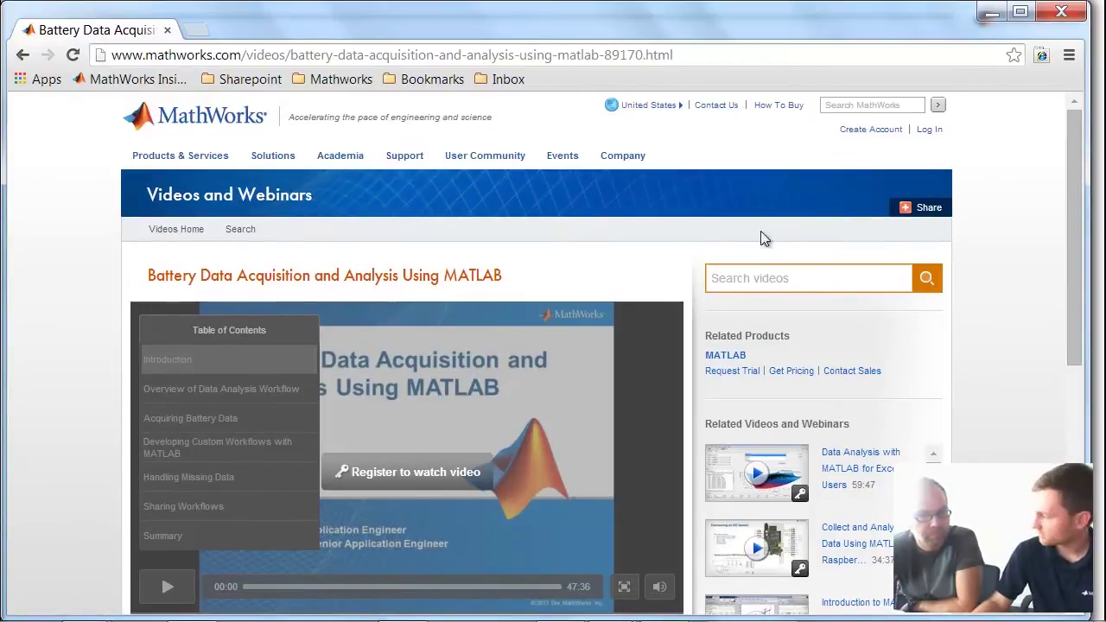
{"action": "scroll", "coordinate": [614, 347], "scroll_direction": "down", "scroll_amount": 1}
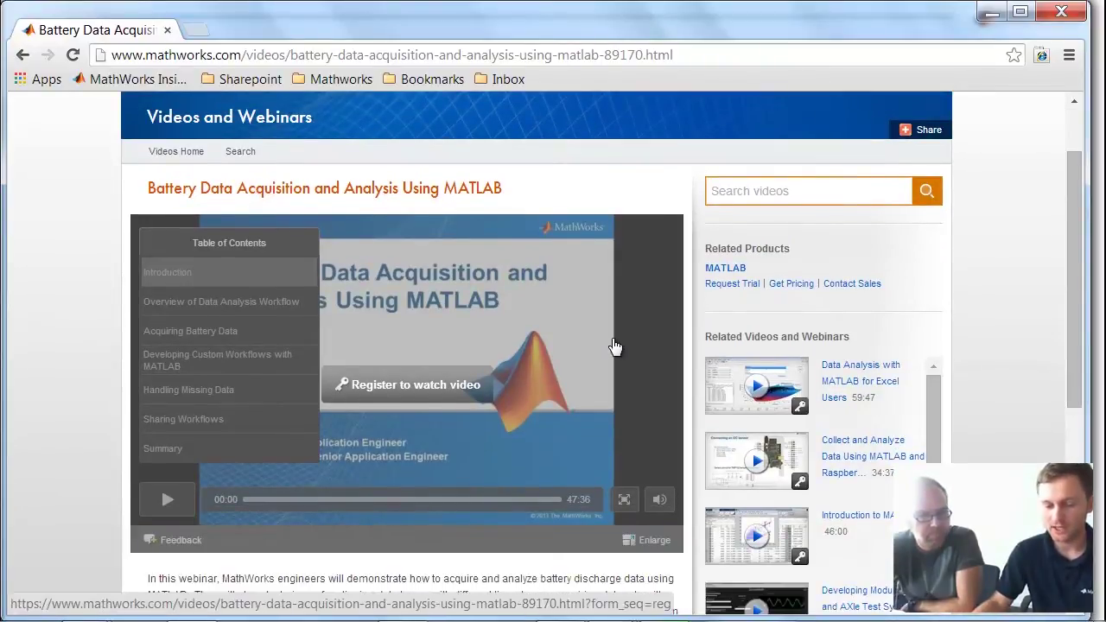
{"action": "scroll", "coordinate": [616, 347], "scroll_direction": "down", "scroll_amount": 1}
{"action": "scroll", "coordinate": [615, 346], "scroll_direction": "up", "scroll_amount": 1}
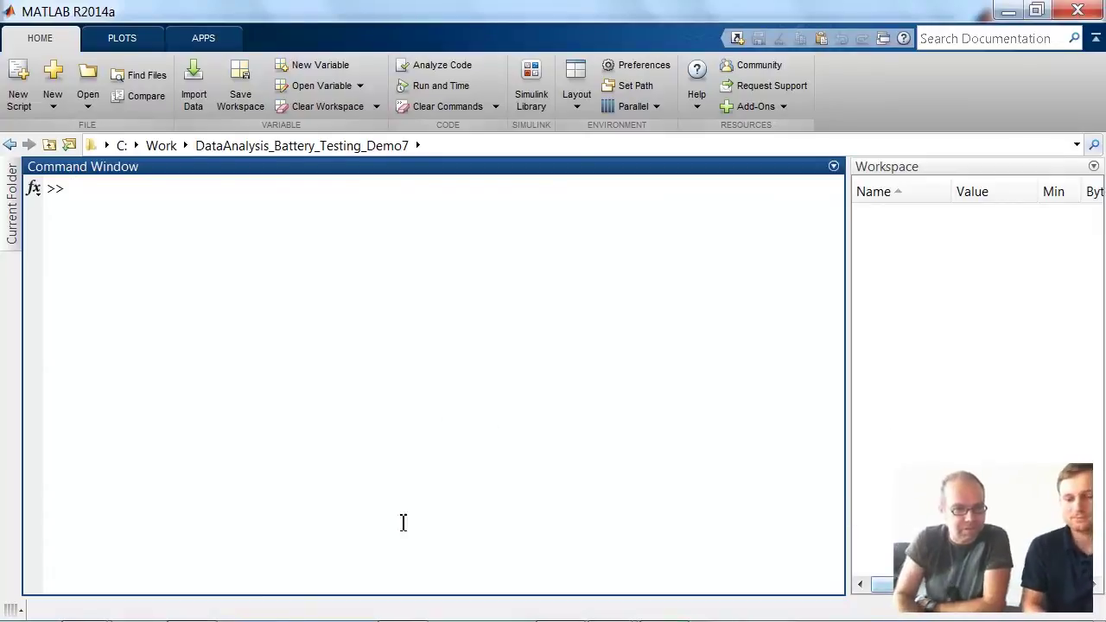
Step: Show the APPS toolstrip and expand the full gallery with Favorites, My Apps and categories
{"action": "left_click", "coordinate": [212, 38]}
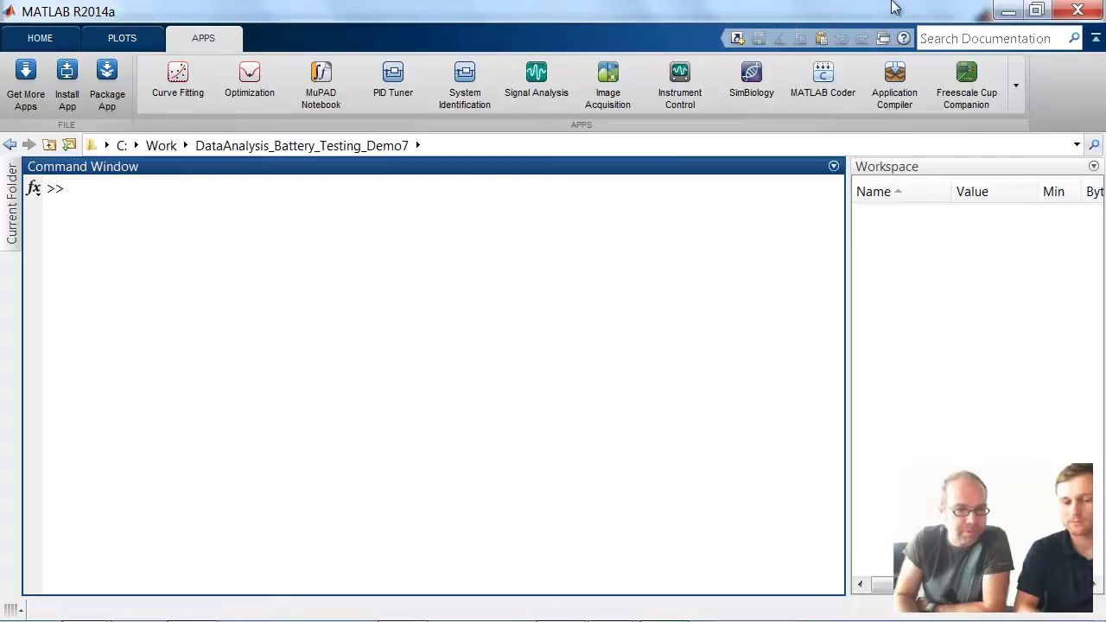
{"action": "left_click", "coordinate": [1018, 90]}
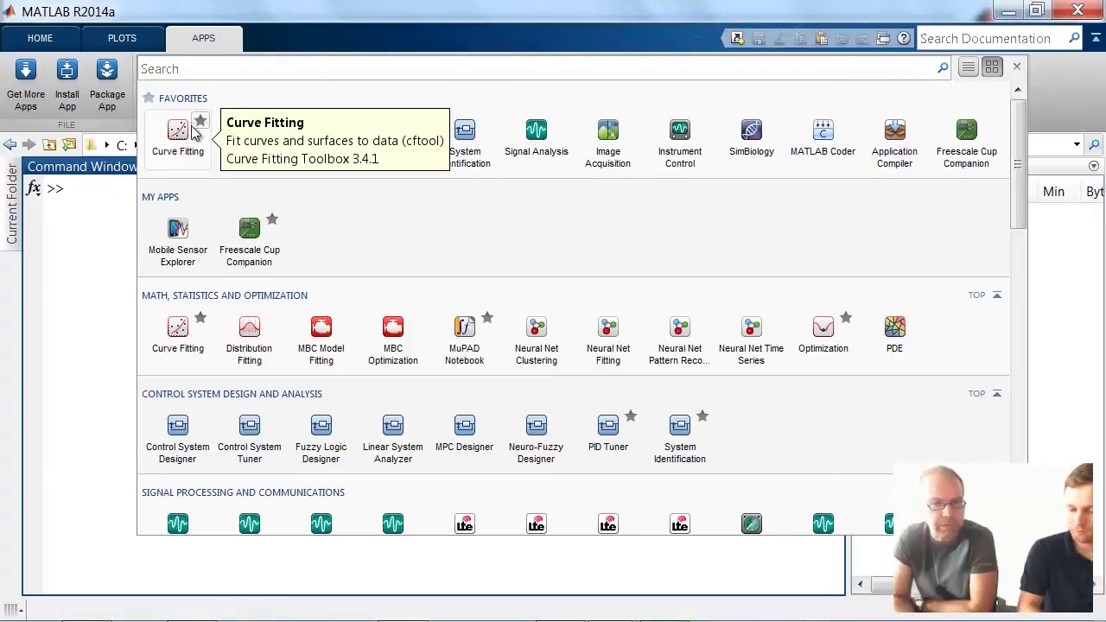
Step: Dismiss the apps gallery and launch Package App on a blank Untitled1.prj project
{"action": "left_click", "coordinate": [110, 240]}
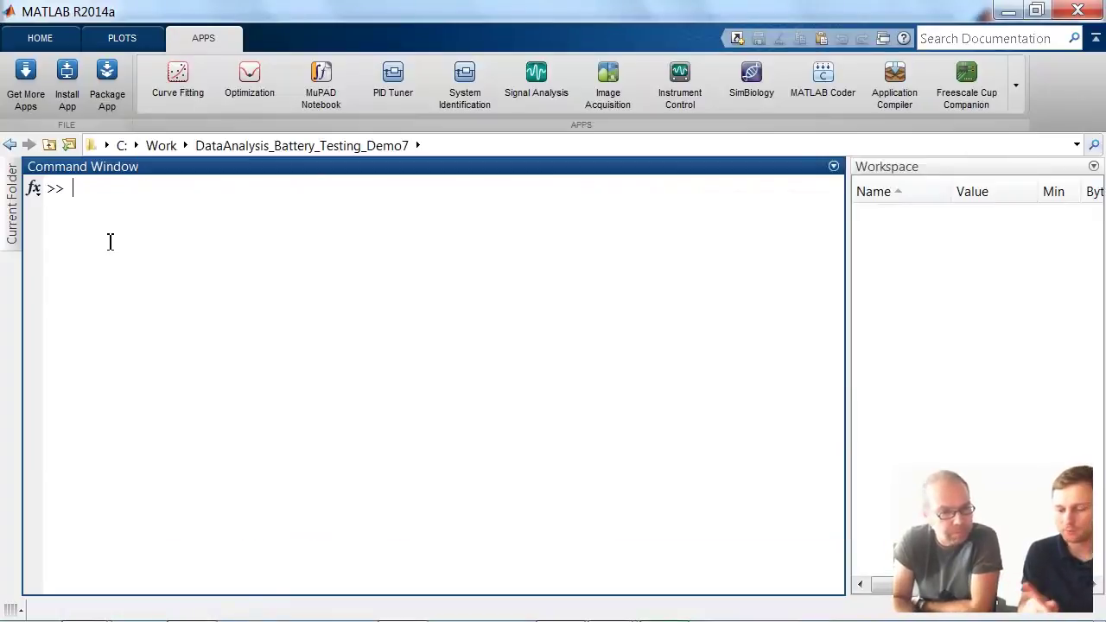
{"action": "left_click", "coordinate": [109, 78]}
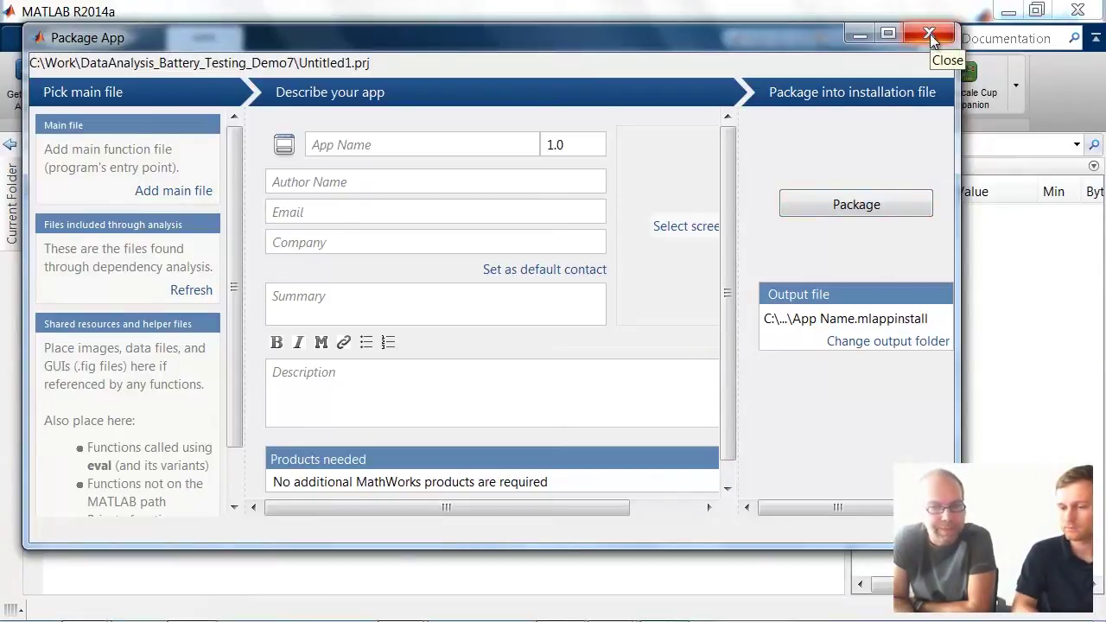
Step: Close the Package App window unused and bring up the MathWorks MATLAB Apps web page
{"action": "left_click", "coordinate": [930, 37]}
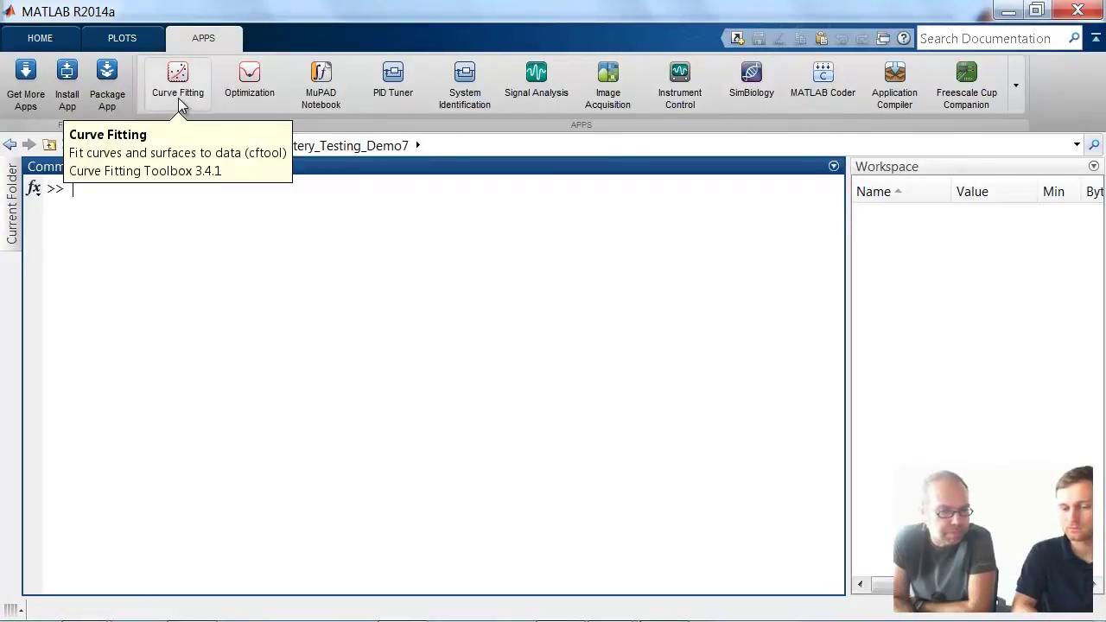
{"action": "left_click", "coordinate": [34, 99]}
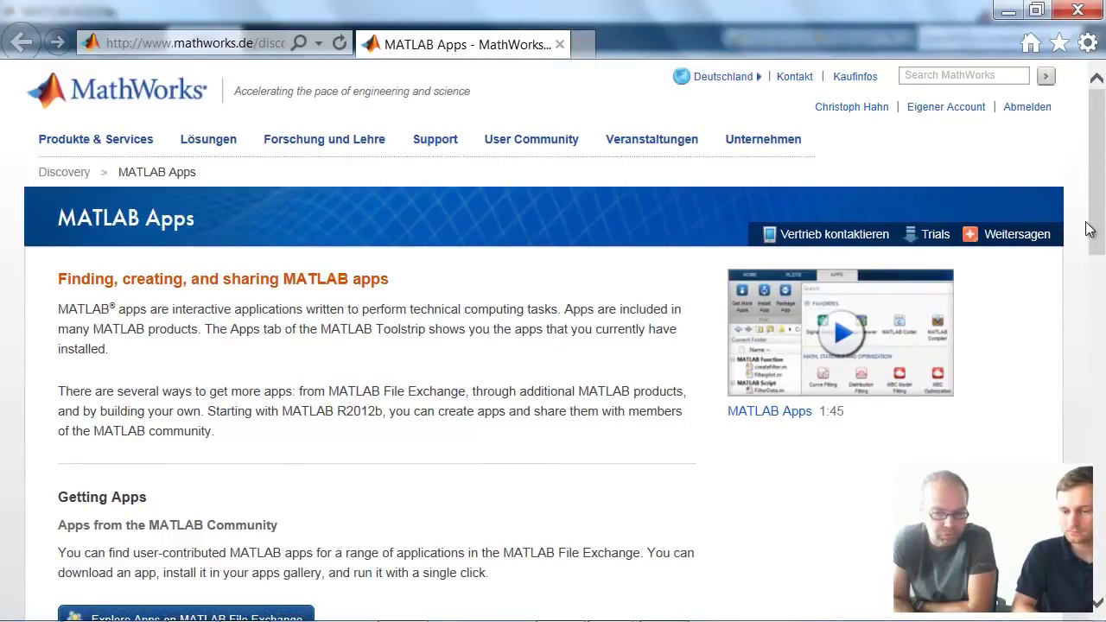
Step: Minimise the MATLAB Apps web page to return to MATLAB
{"action": "left_click", "coordinate": [1095, 346]}
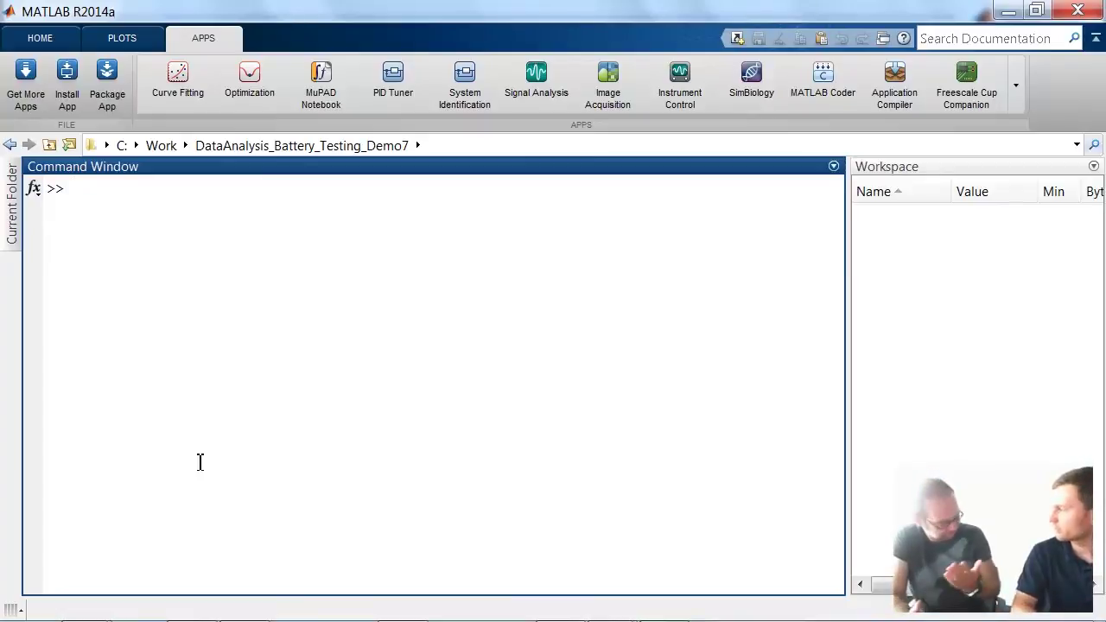
Step: Open DetectOutliers2.m from the Current Folder panel through its right-click menu
{"action": "left_click", "coordinate": [9, 229]}
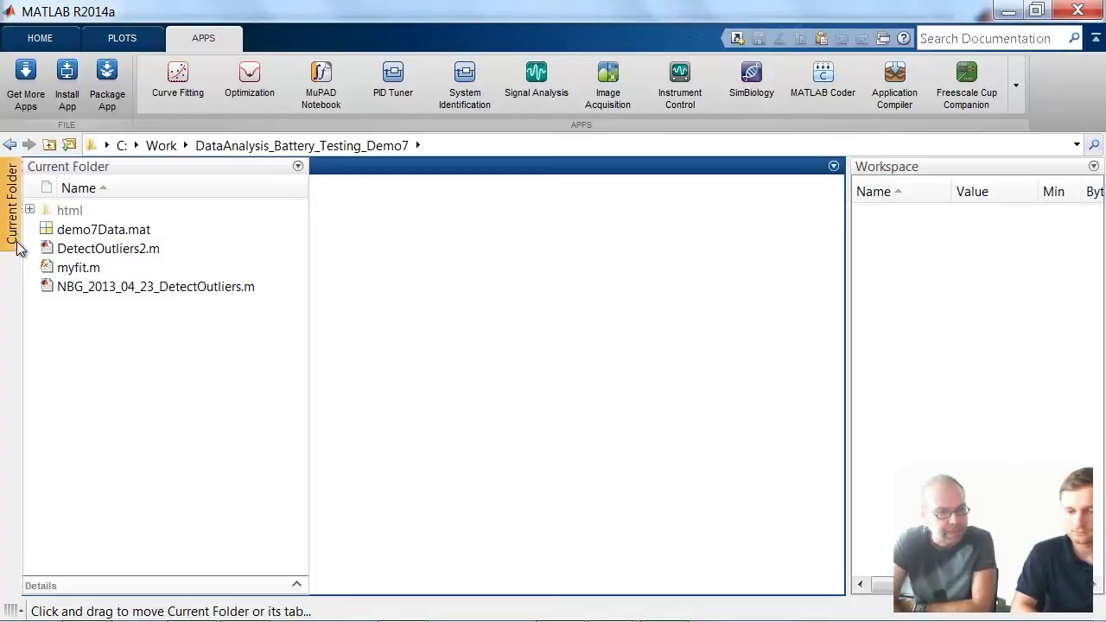
{"action": "right_click", "coordinate": [102, 249]}
{"action": "left_click", "coordinate": [169, 204]}
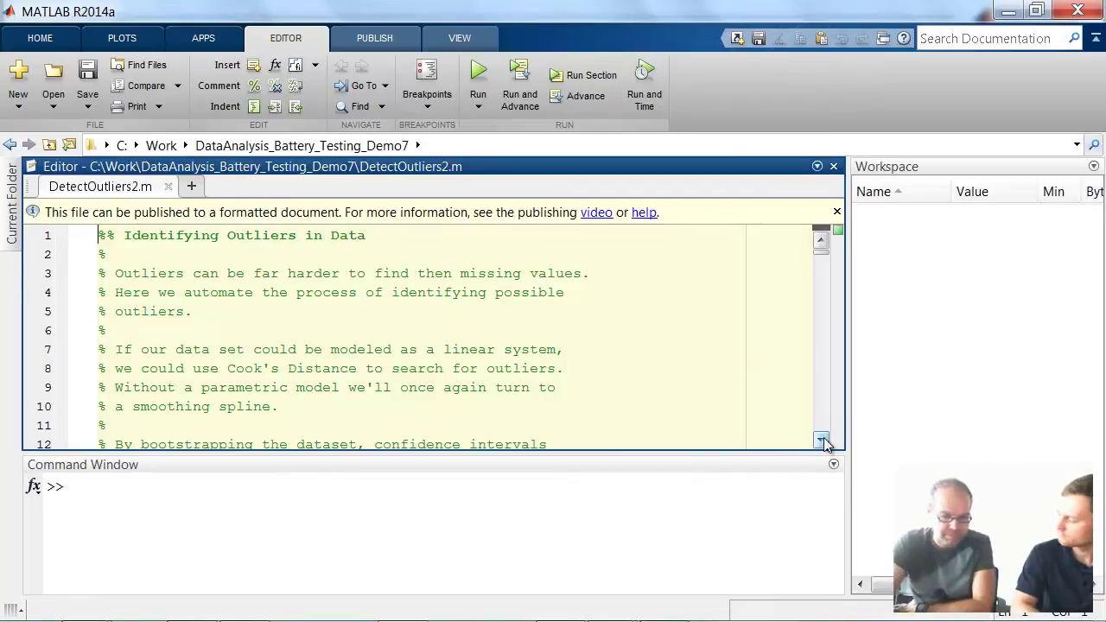
{"action": "left_click", "coordinate": [822, 441]}
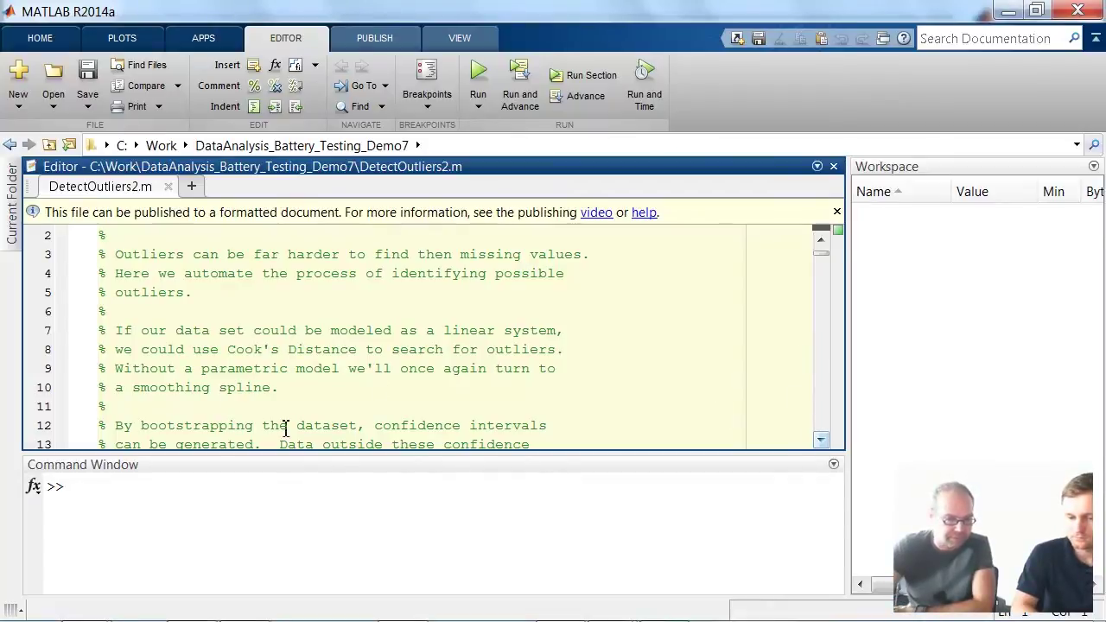
{"action": "left_click", "coordinate": [820, 440]}
{"action": "left_click", "coordinate": [820, 440]}
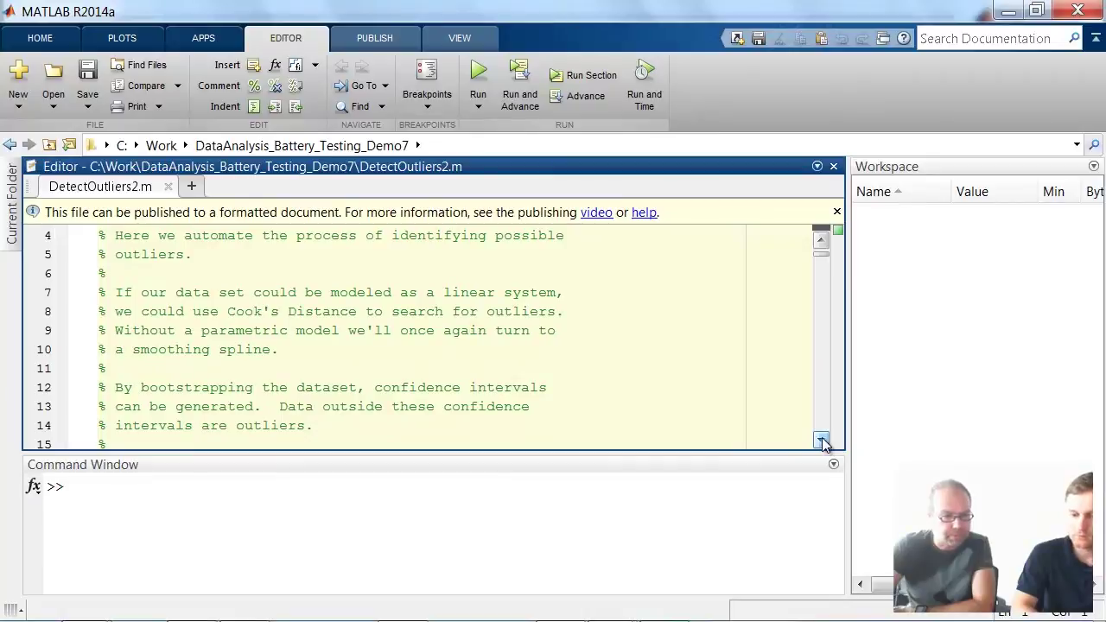
{"action": "left_click", "coordinate": [821, 440]}
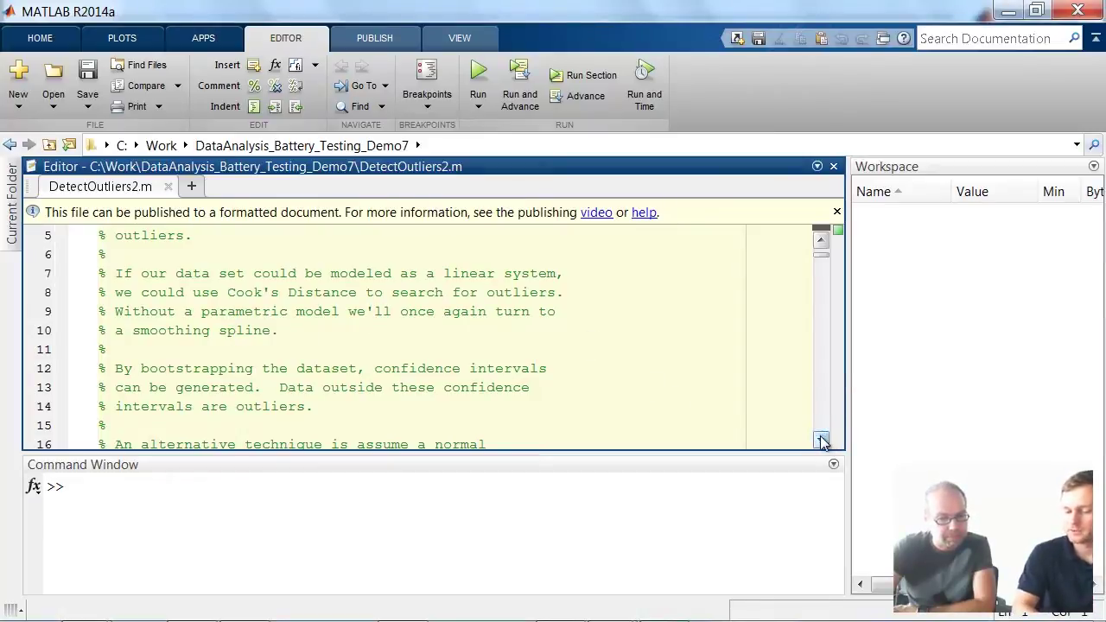
{"action": "left_click", "coordinate": [822, 441]}
{"action": "left_click", "coordinate": [822, 440]}
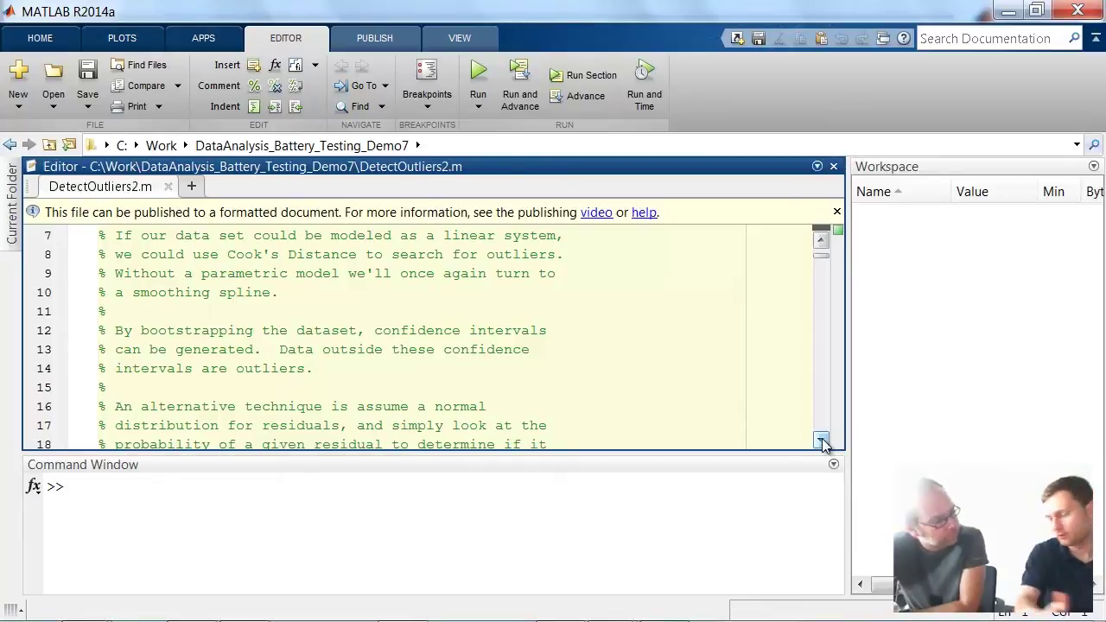
{"action": "left_click", "coordinate": [822, 438]}
{"action": "left_click", "coordinate": [821, 438]}
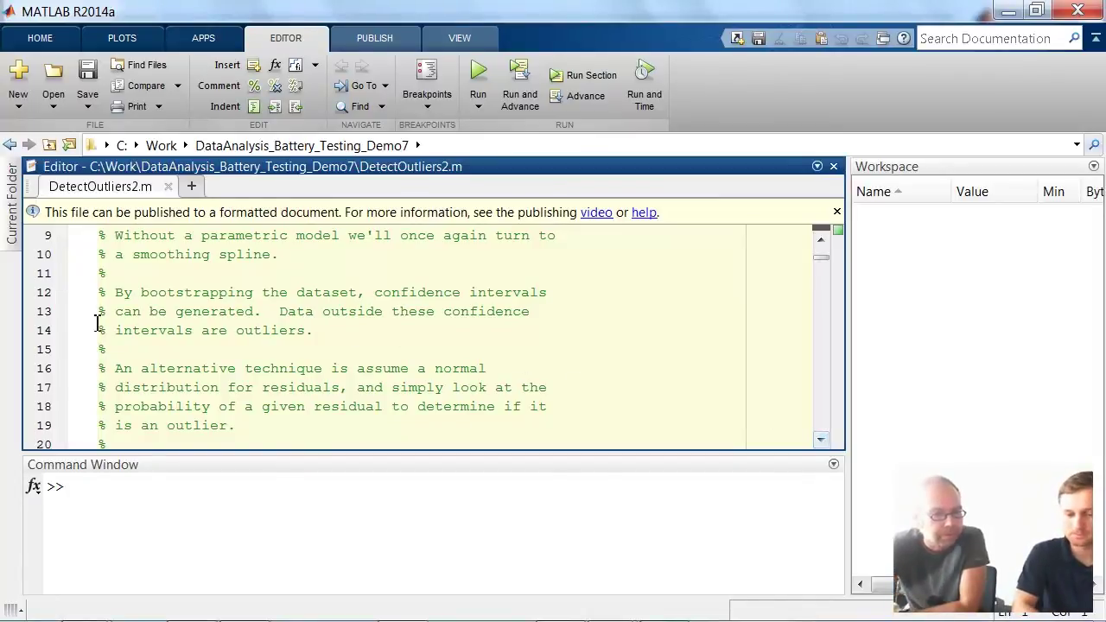
{"action": "left_click_drag", "start_coordinate": [142, 292], "coordinate": [251, 295]}
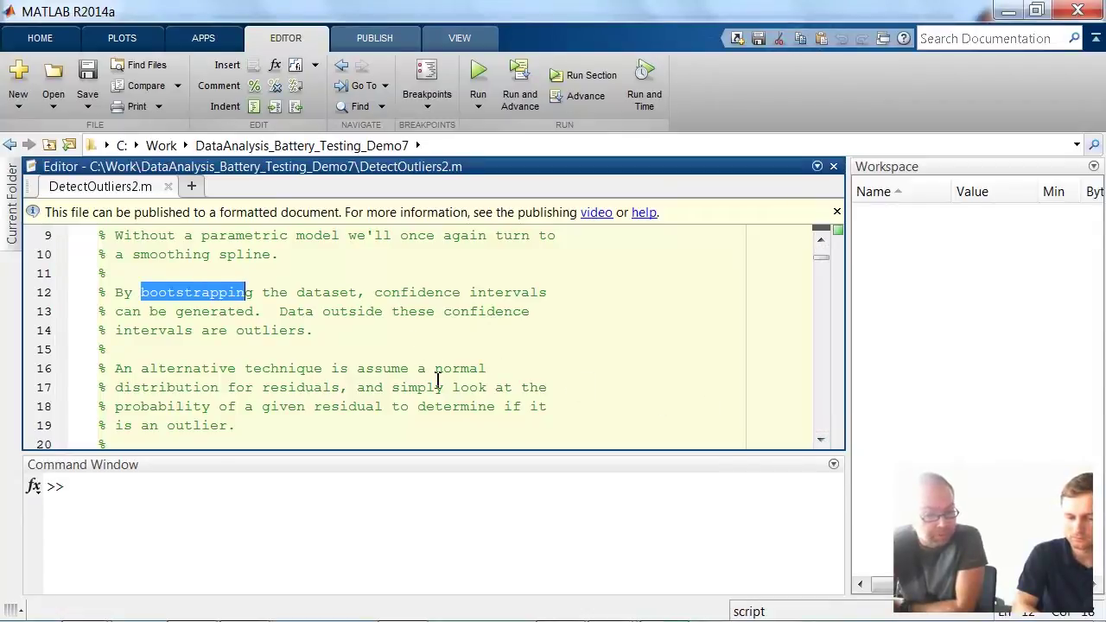
{"action": "left_click", "coordinate": [823, 439]}
{"action": "left_click", "coordinate": [823, 439]}
Step: Run the Start Clean section (clear all; close all; clc) and advance
{"action": "left_click", "coordinate": [823, 440]}
{"action": "left_click", "coordinate": [822, 440]}
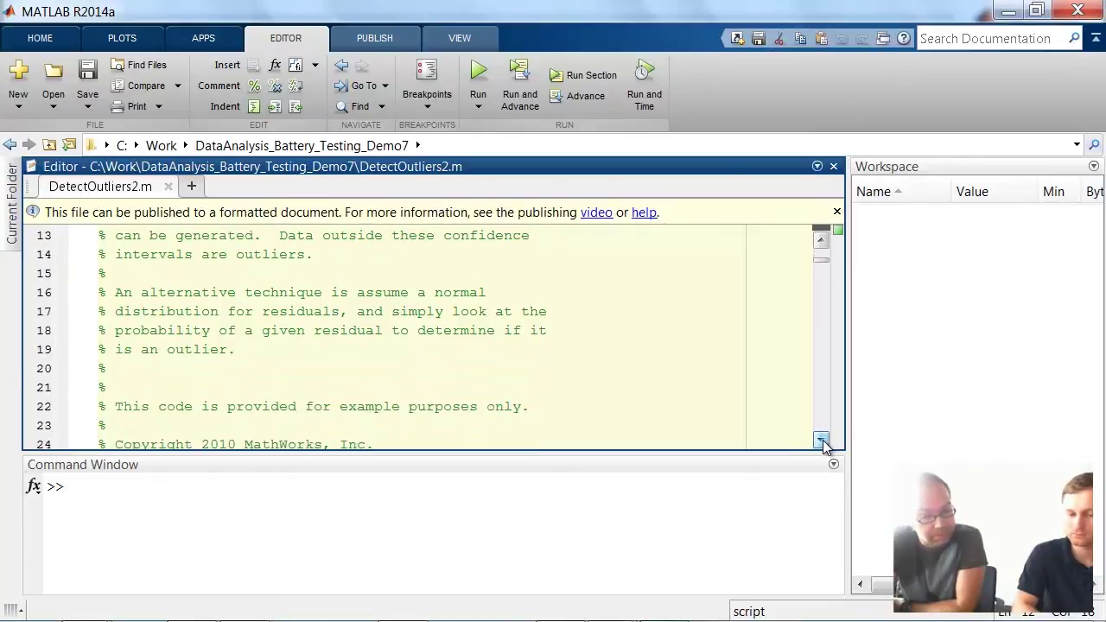
{"action": "left_click", "coordinate": [822, 440]}
{"action": "left_click", "coordinate": [822, 440]}
{"action": "left_click", "coordinate": [823, 440]}
{"action": "left_click", "coordinate": [823, 440]}
{"action": "left_click", "coordinate": [822, 440]}
{"action": "left_click", "coordinate": [822, 439]}
{"action": "left_click", "coordinate": [823, 440]}
{"action": "left_click", "coordinate": [823, 440]}
{"action": "triple_click", "coordinate": [662, 371]}
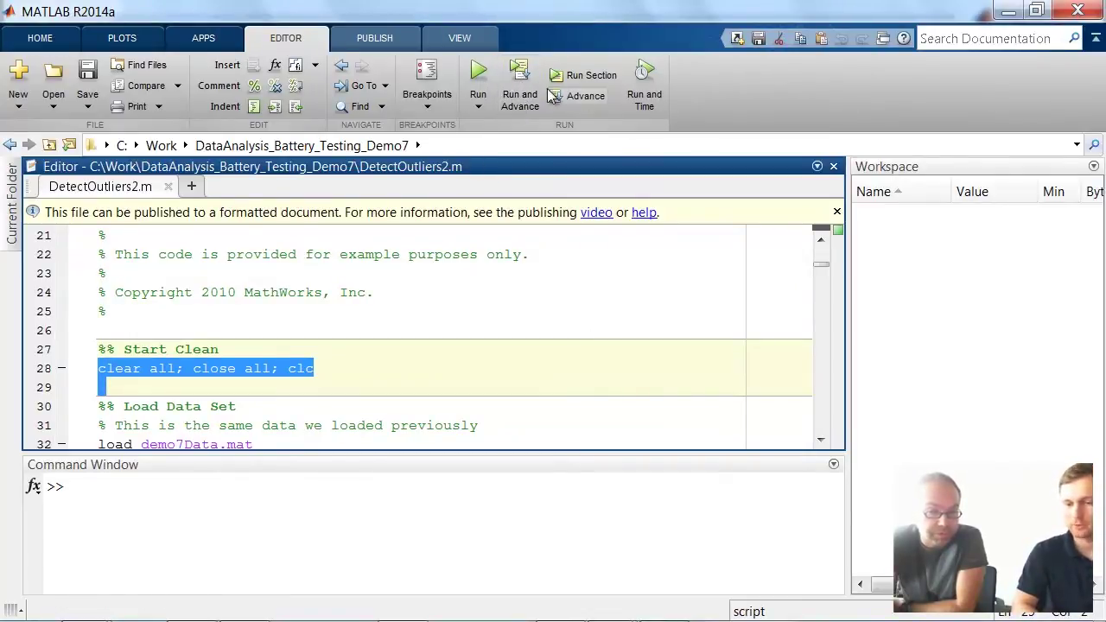
{"action": "left_click", "coordinate": [521, 97]}
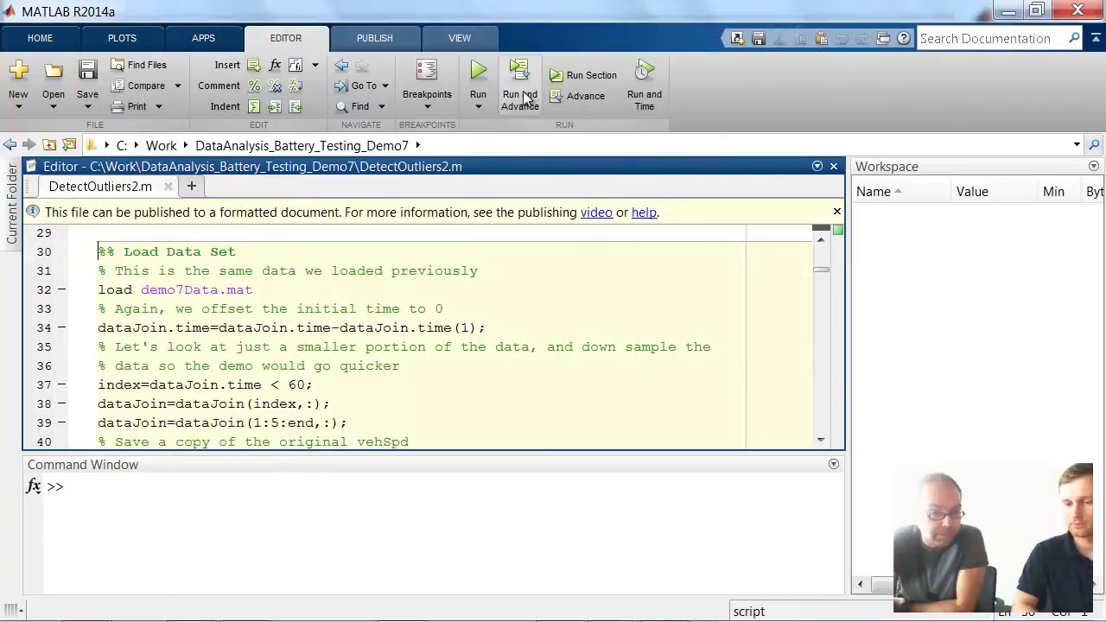
Step: Peek at the Current Folder files, then highlight the line keeping data under 60 seconds
{"action": "left_click", "coordinate": [13, 194]}
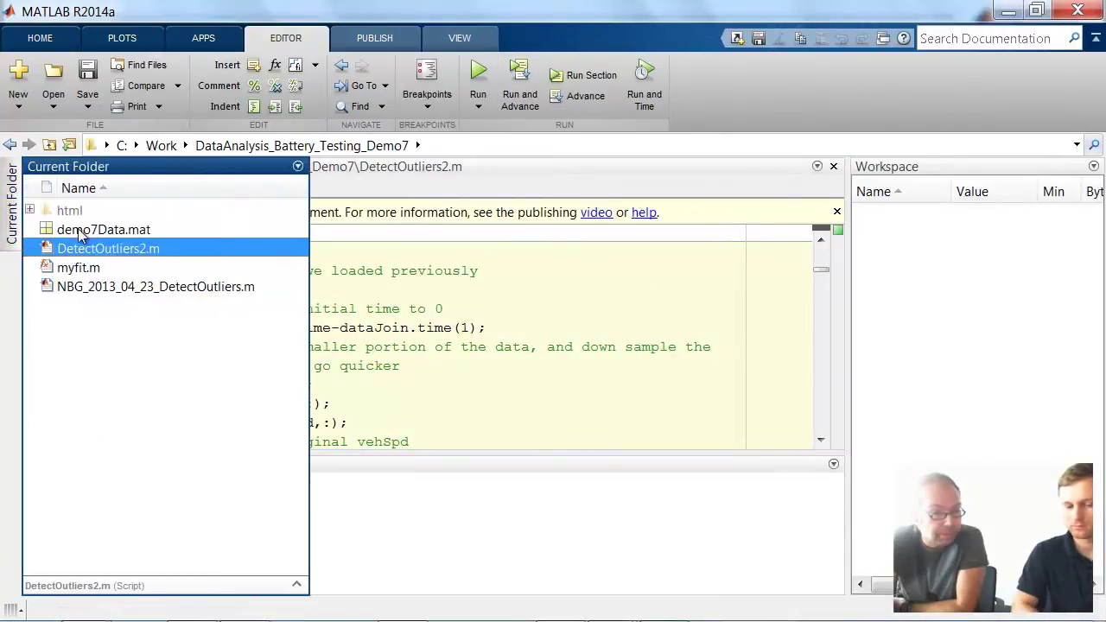
{"action": "left_click", "coordinate": [548, 316]}
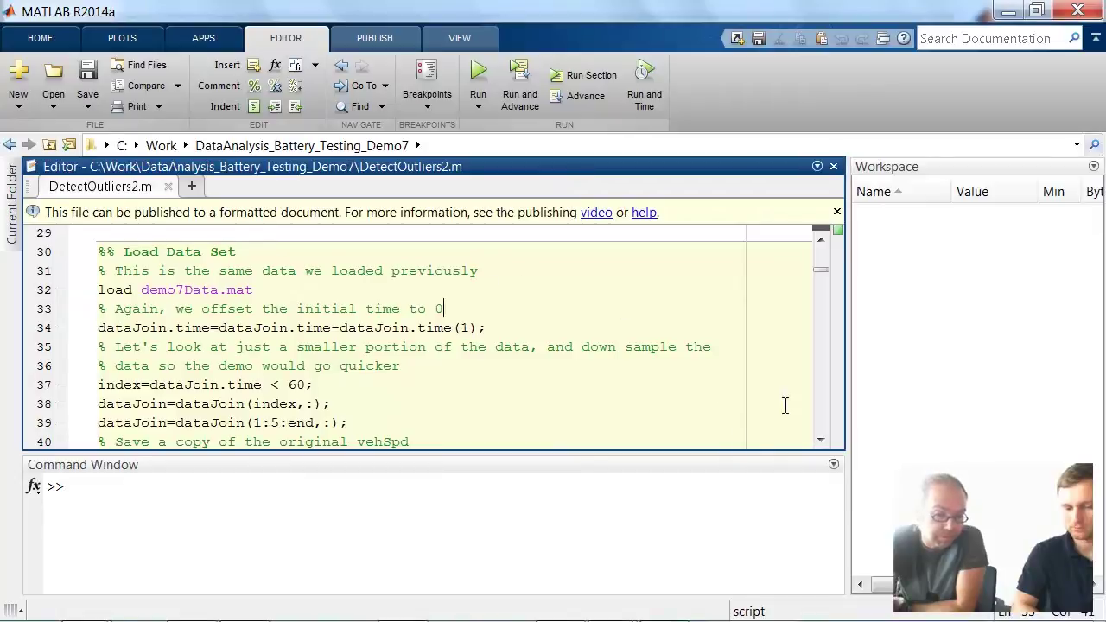
{"action": "left_click", "coordinate": [820, 440]}
{"action": "left_click", "coordinate": [820, 440]}
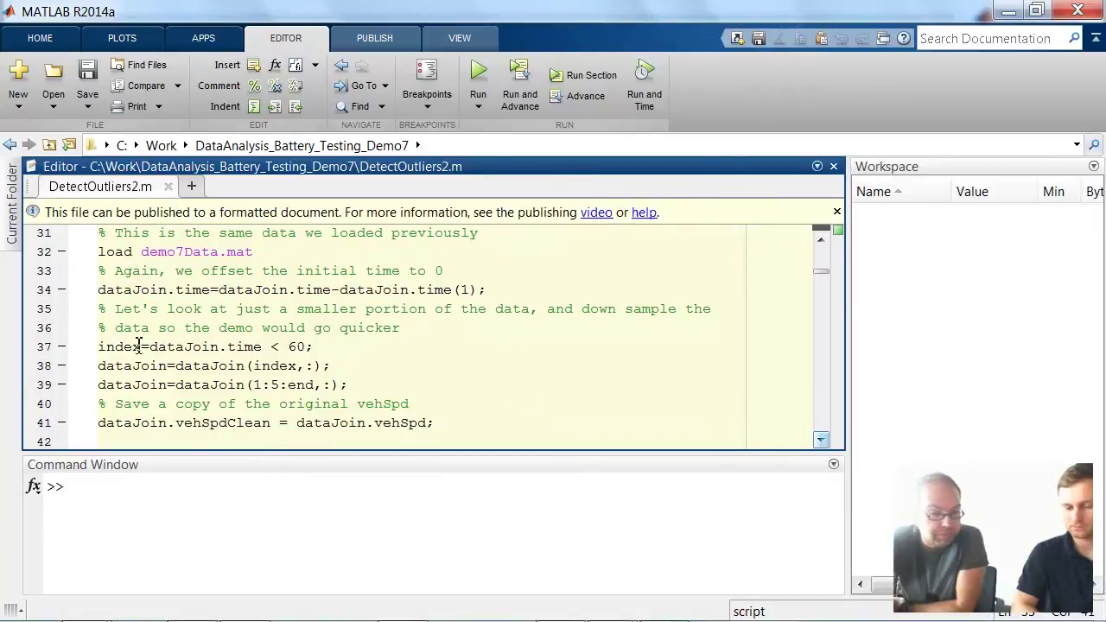
{"action": "left_click_drag", "start_coordinate": [106, 346], "coordinate": [328, 346]}
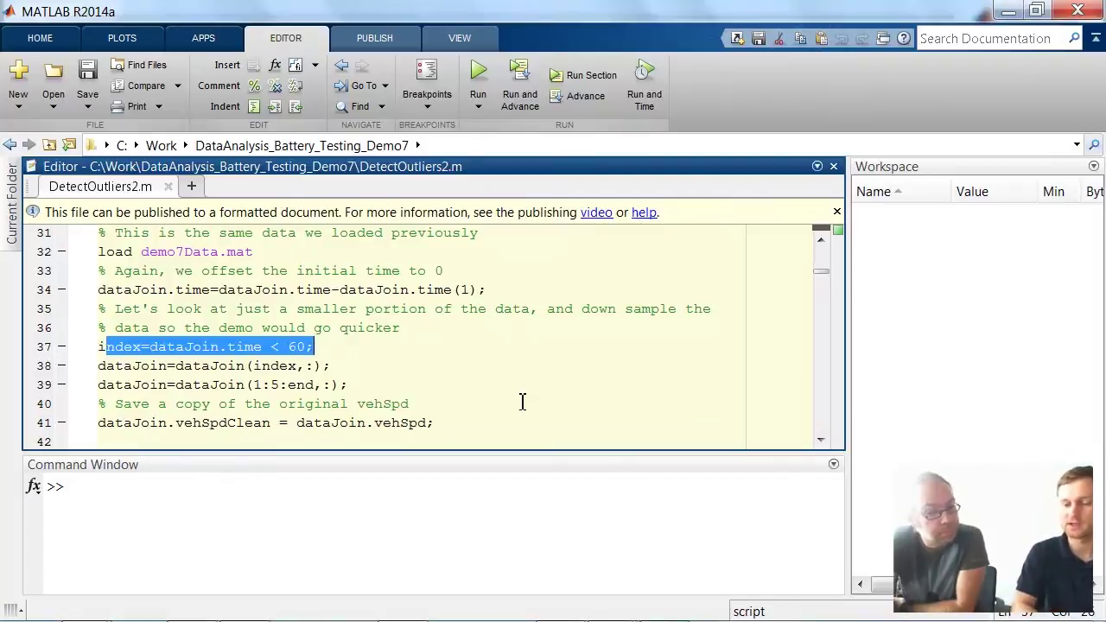
Step: Highlight the vehSpd copy lines and run Load Data Set, creating dataJoin and index
{"action": "left_click_drag", "start_coordinate": [481, 423], "coordinate": [331, 404]}
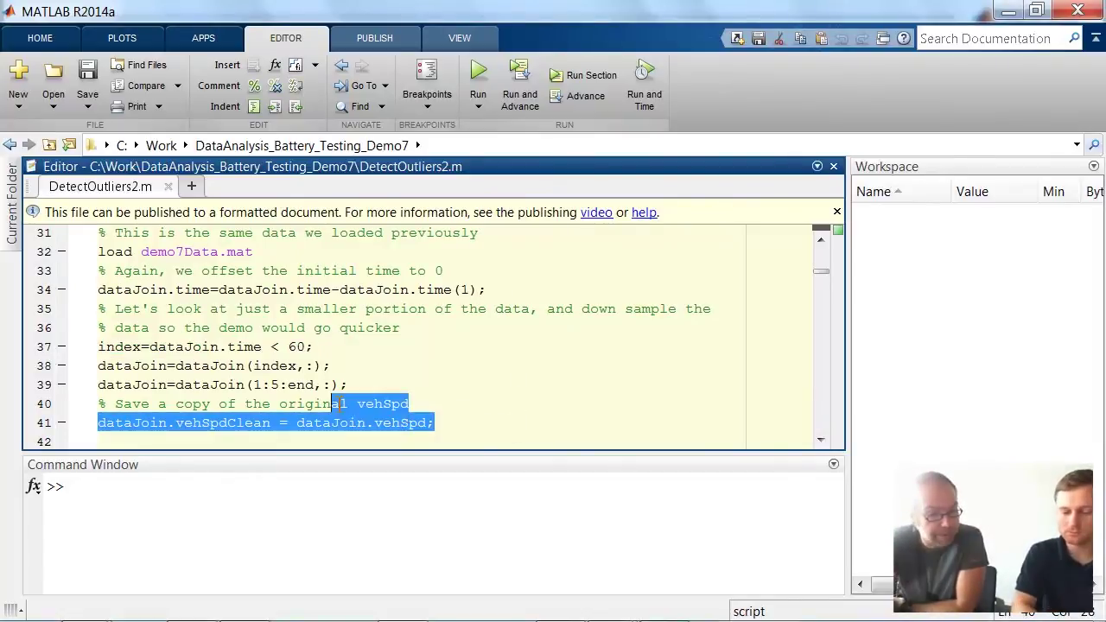
{"action": "left_click", "coordinate": [521, 94]}
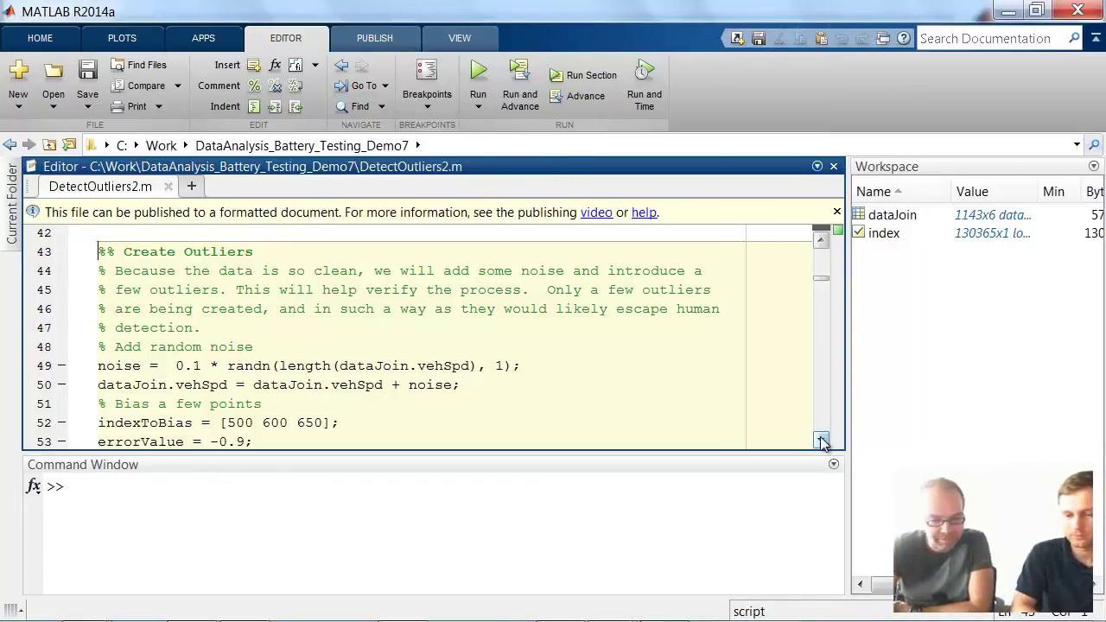
{"action": "left_click", "coordinate": [820, 439]}
{"action": "left_click", "coordinate": [821, 440]}
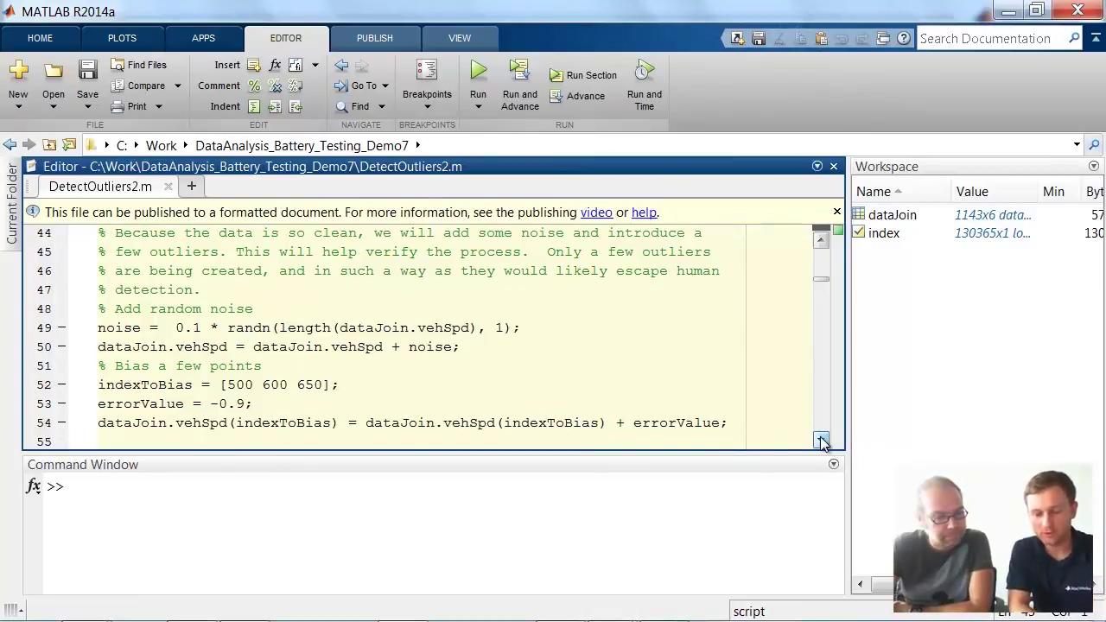
{"action": "left_click", "coordinate": [820, 248]}
{"action": "left_click", "coordinate": [820, 248]}
{"action": "left_click", "coordinate": [821, 248]}
{"action": "left_click", "coordinate": [821, 248]}
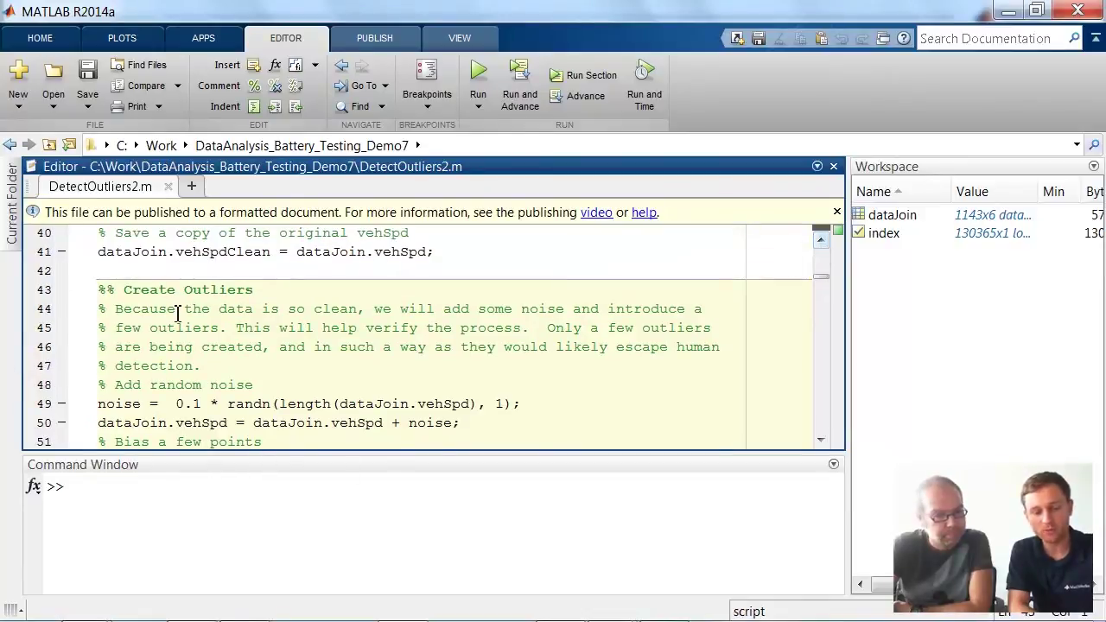
{"action": "left_click_drag", "start_coordinate": [117, 290], "coordinate": [97, 266]}
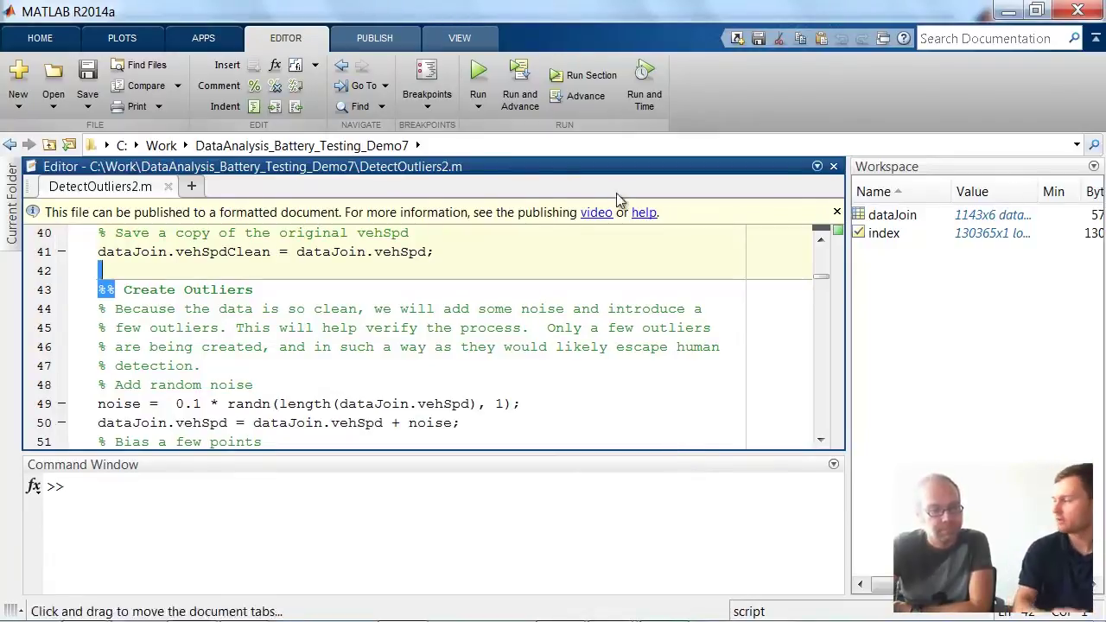
{"action": "left_click", "coordinate": [168, 329]}
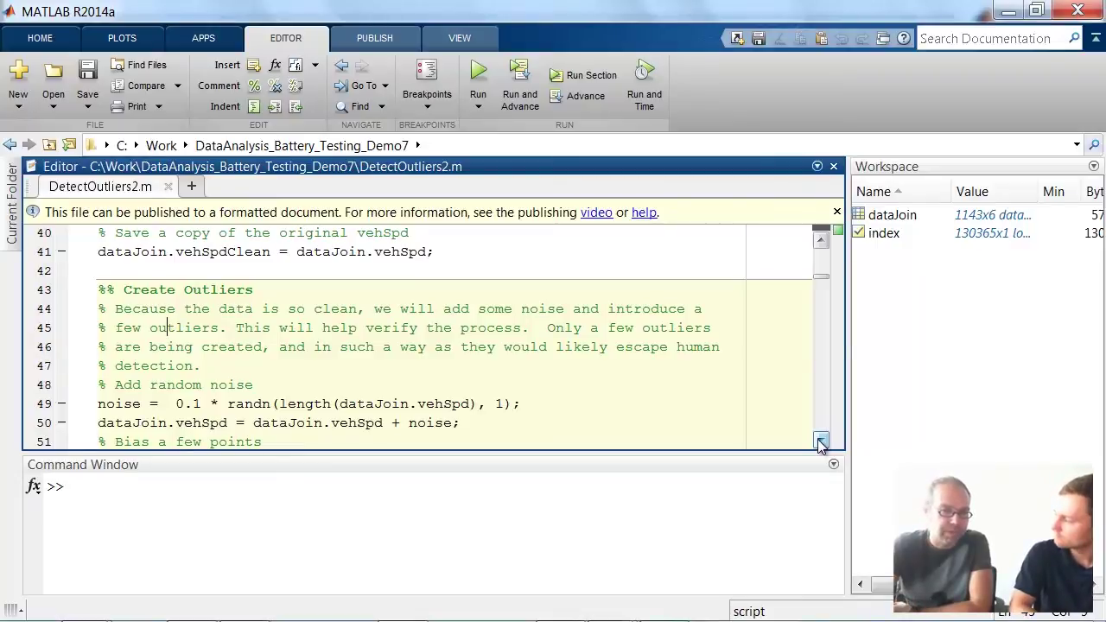
{"action": "left_click", "coordinate": [354, 44]}
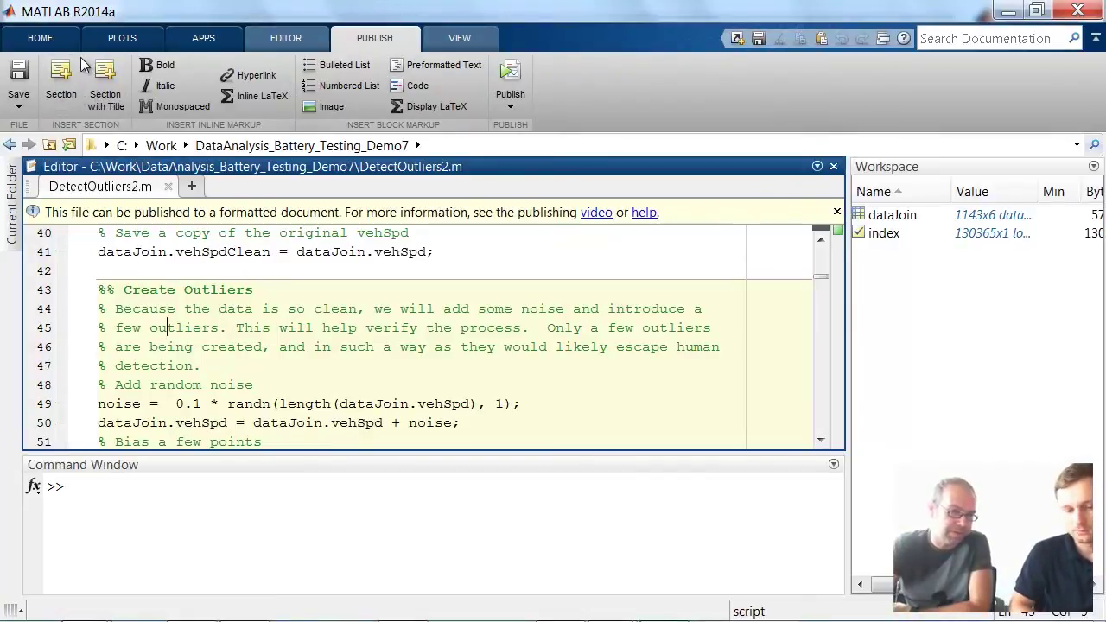
{"action": "left_click", "coordinate": [284, 43]}
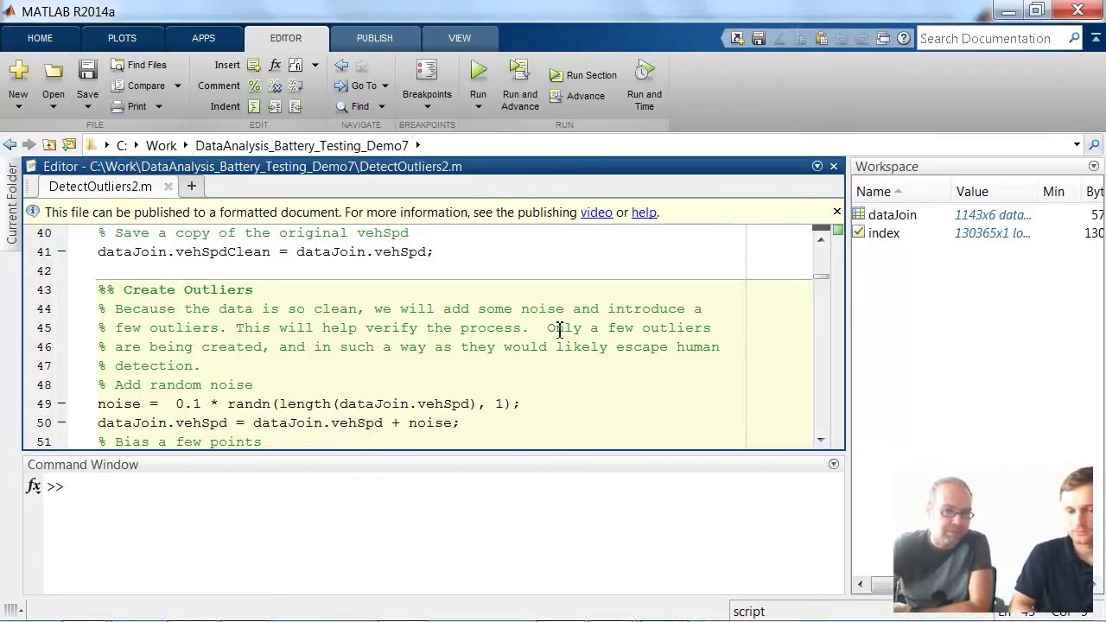
{"action": "left_click", "coordinate": [821, 440]}
{"action": "left_click", "coordinate": [821, 440]}
{"action": "left_click", "coordinate": [821, 440]}
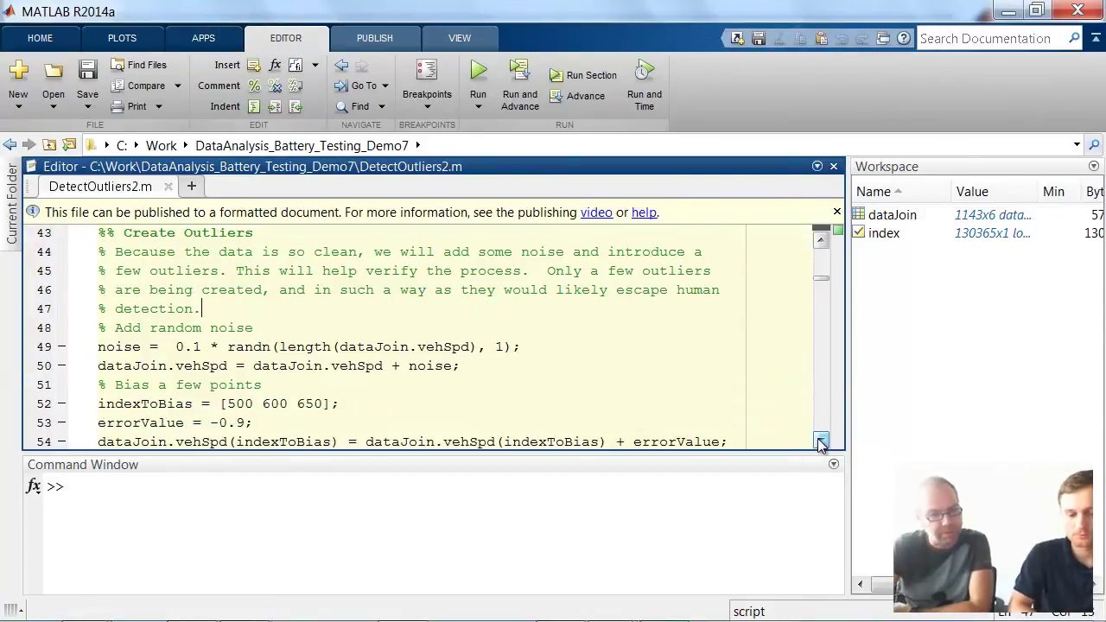
{"action": "left_click", "coordinate": [821, 441]}
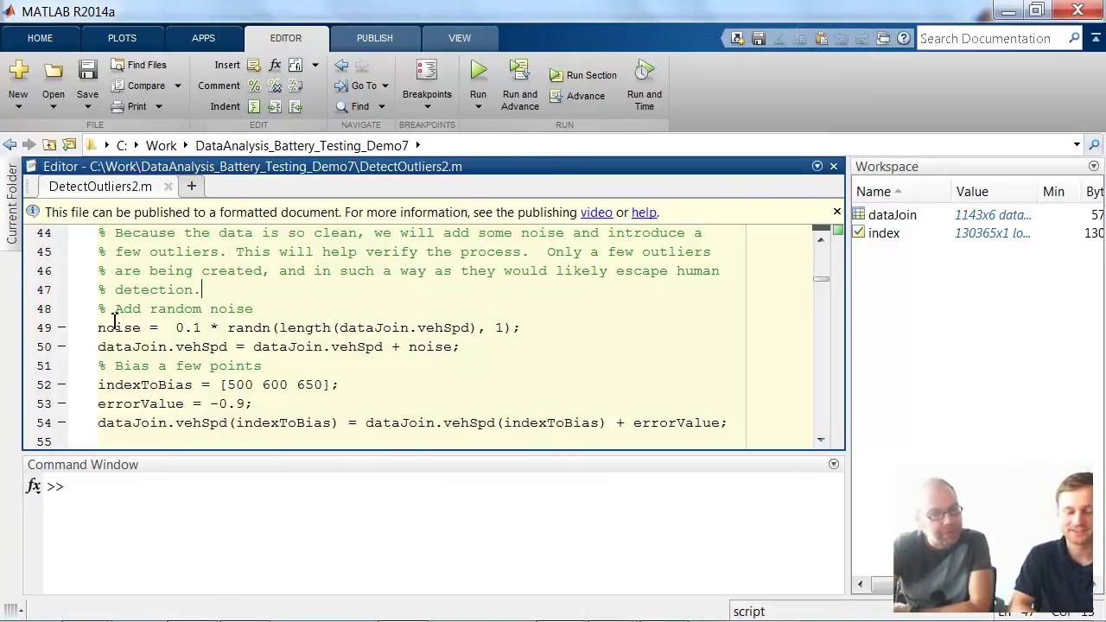
Step: Run Create Outliers to add noise, indexToBias [500 600 650] and errorValue -0.9 to the workspace
{"action": "left_click_drag", "start_coordinate": [132, 328], "coordinate": [504, 329]}
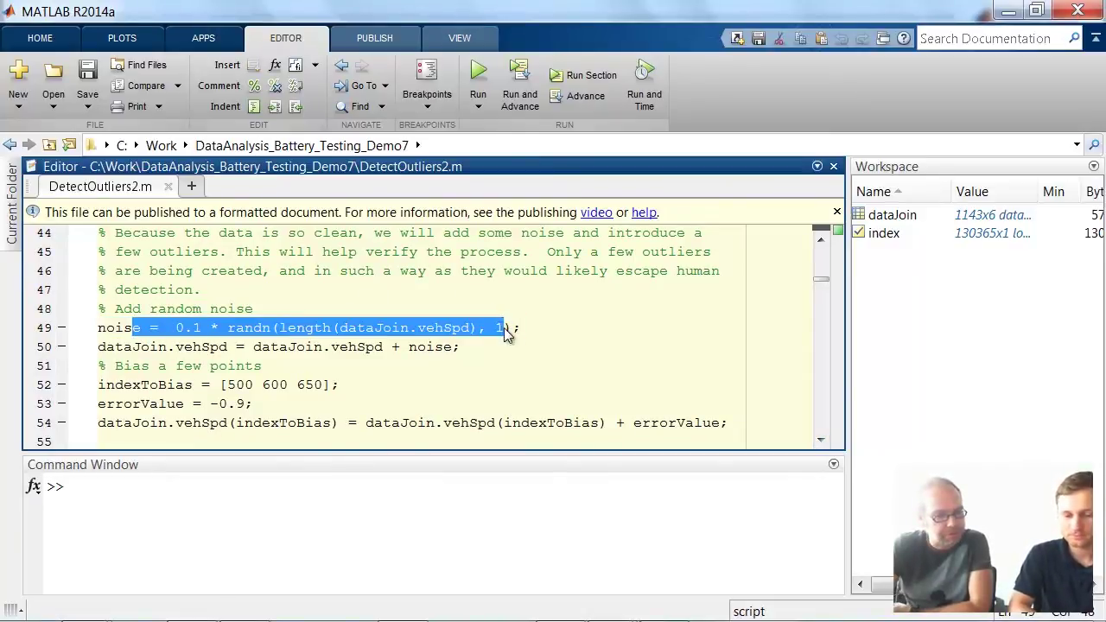
{"action": "left_click", "coordinate": [109, 389]}
{"action": "left_click_drag", "start_coordinate": [110, 389], "coordinate": [344, 389]}
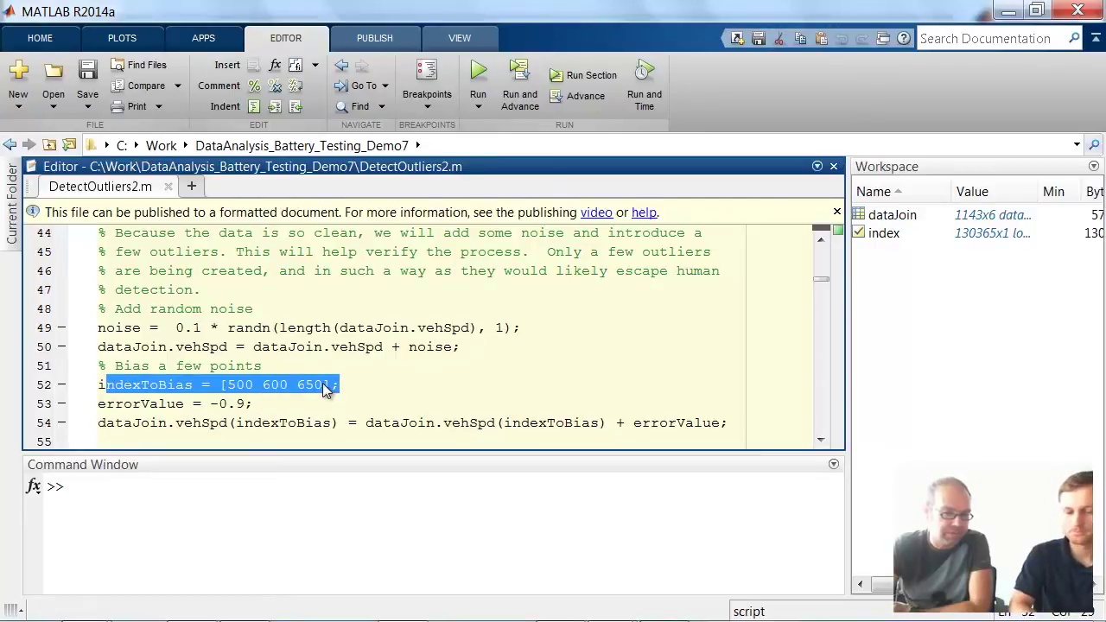
{"action": "scroll", "coordinate": [609, 373], "scroll_direction": "down", "scroll_amount": 1}
{"action": "left_click", "coordinate": [581, 349]}
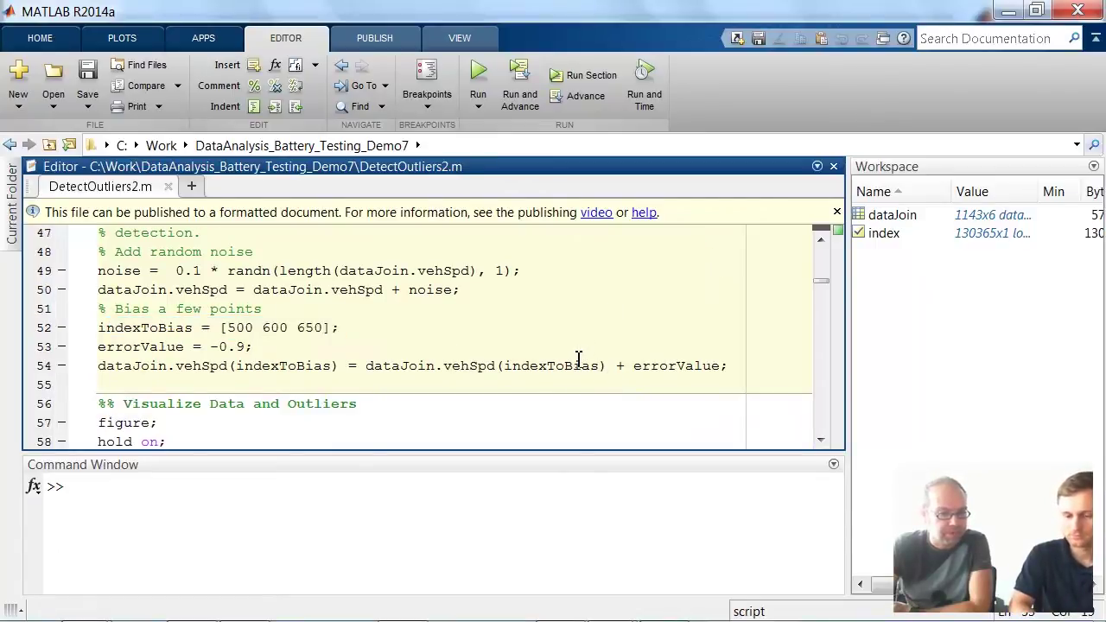
{"action": "left_click", "coordinate": [519, 86]}
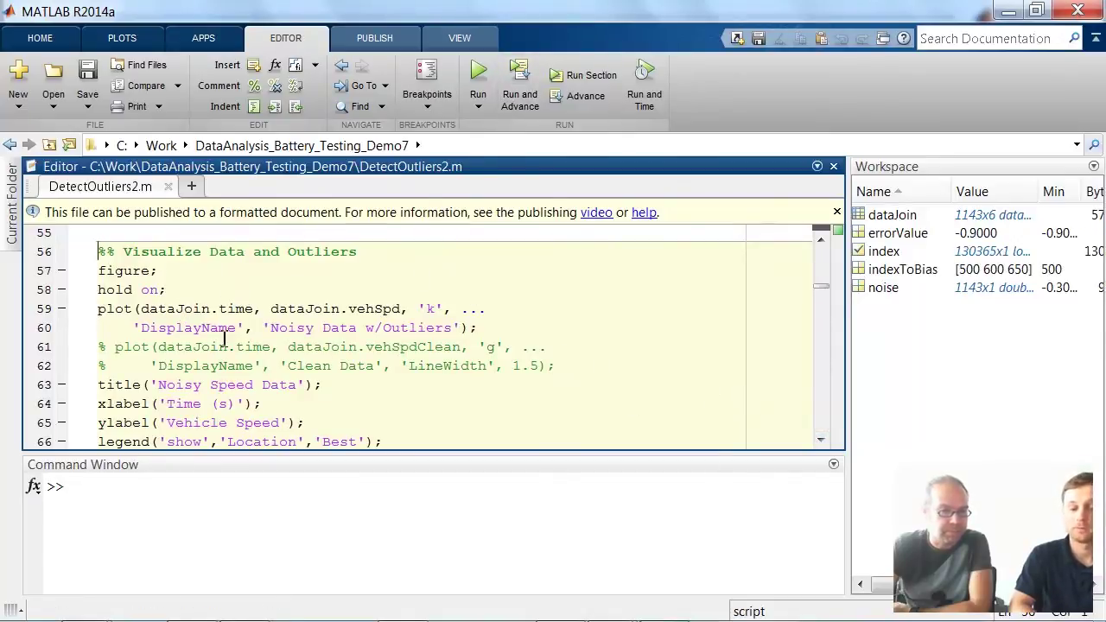
Step: Plot the Noisy Speed Data figure full-screen and zoom in on the spikes between 20 and 38 s
{"action": "left_click", "coordinate": [519, 90]}
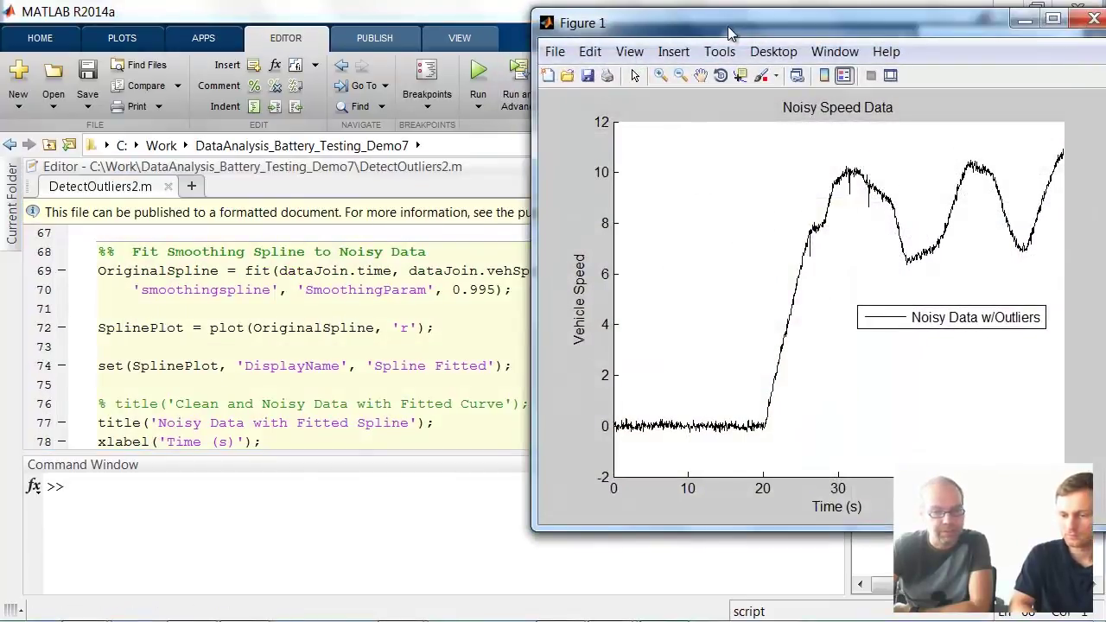
{"action": "double_click", "coordinate": [727, 26]}
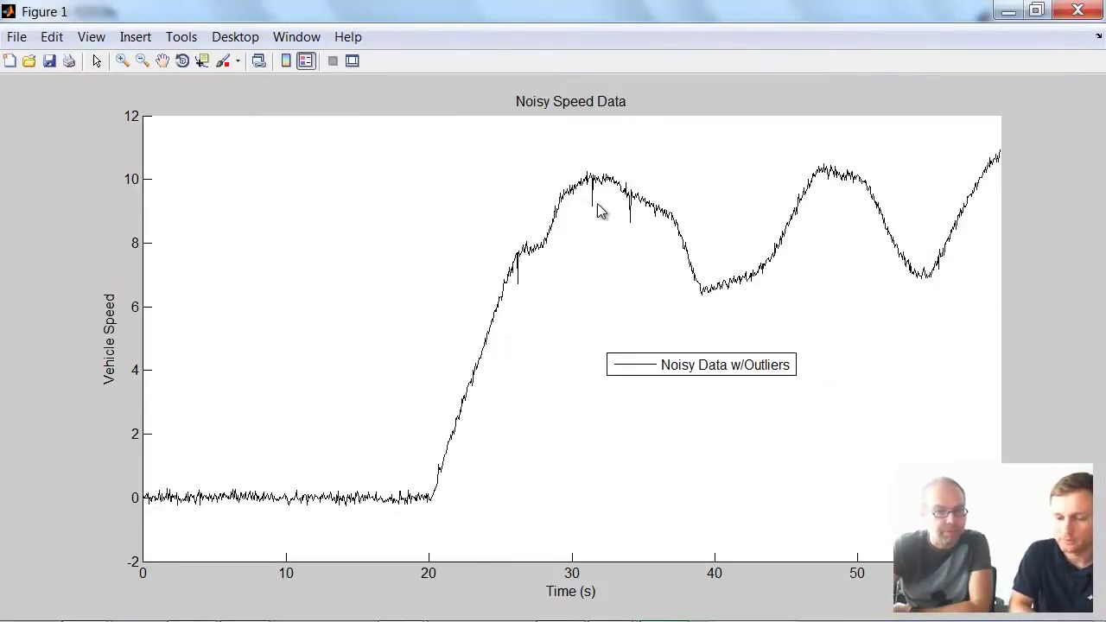
{"action": "left_click", "coordinate": [122, 61]}
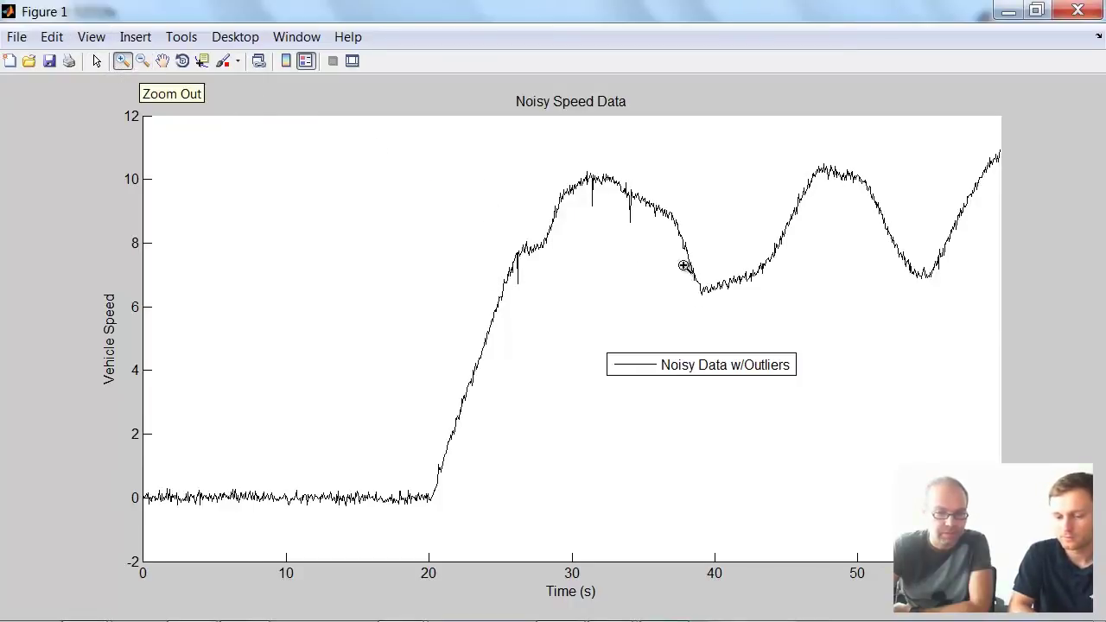
{"action": "left_click_drag", "start_coordinate": [684, 264], "coordinate": [427, 162]}
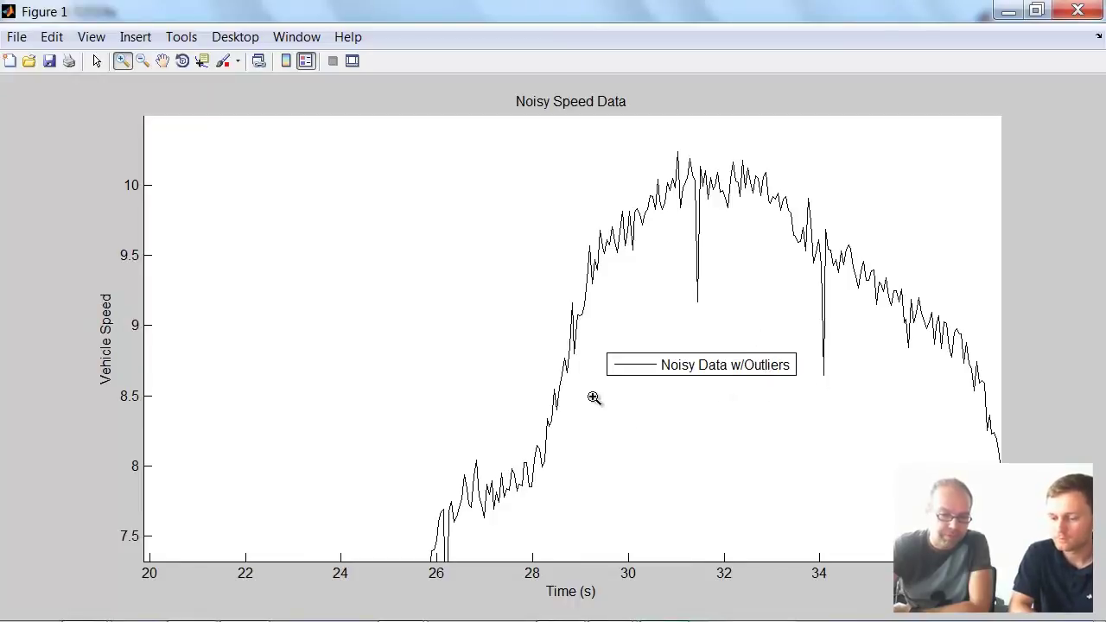
Step: Reset the plot to its original view, restore the figure window and return to the editor
{"action": "right_click", "coordinate": [562, 471]}
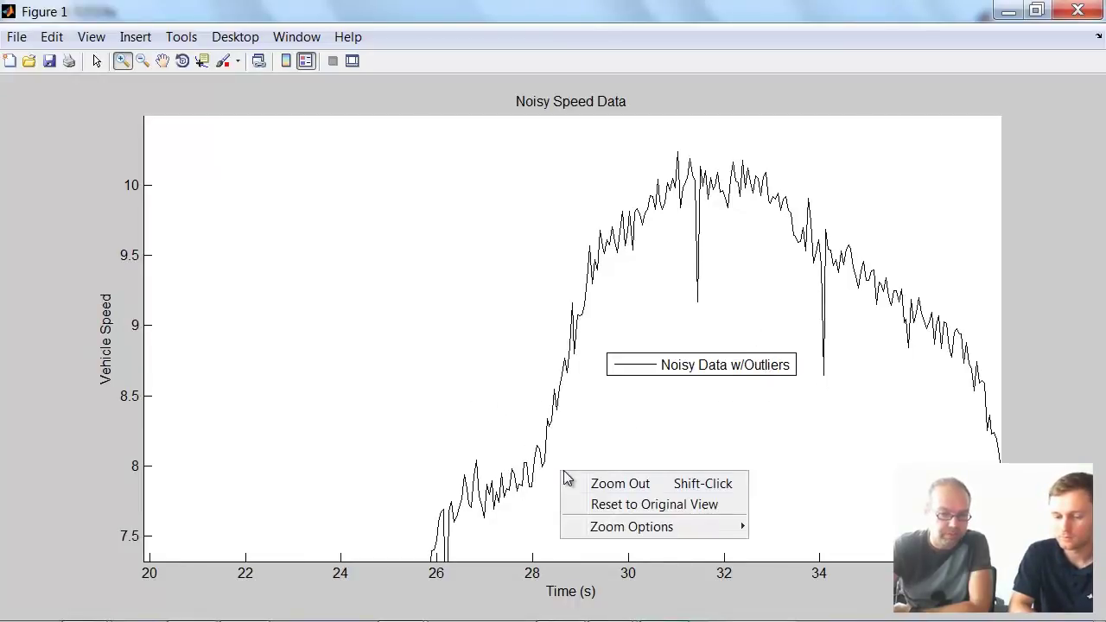
{"action": "left_click", "coordinate": [655, 502]}
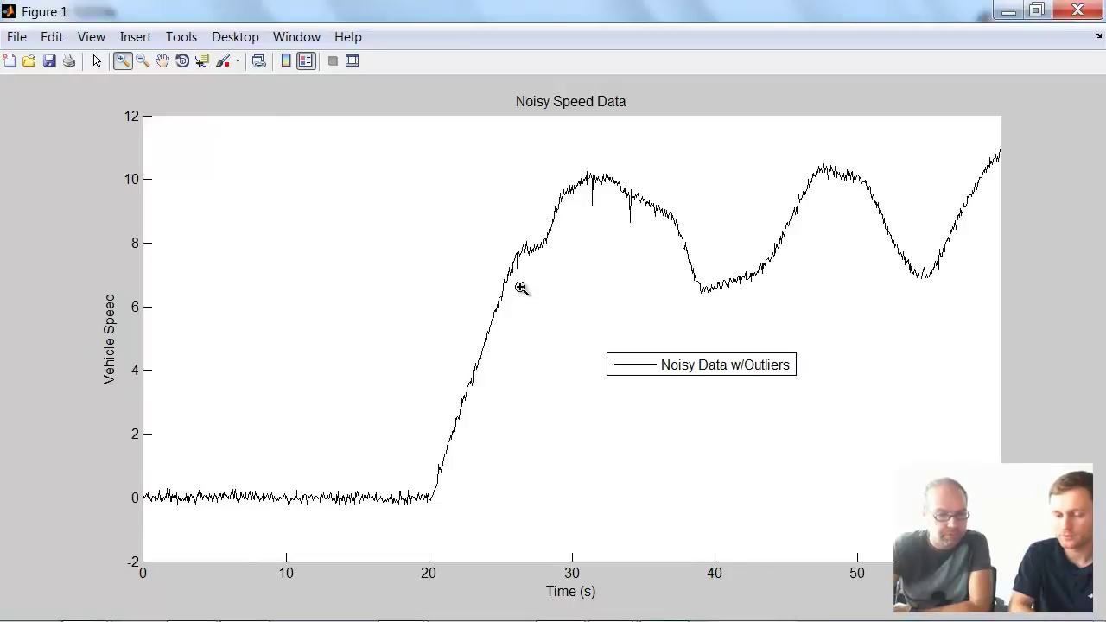
{"action": "double_click", "coordinate": [474, 28]}
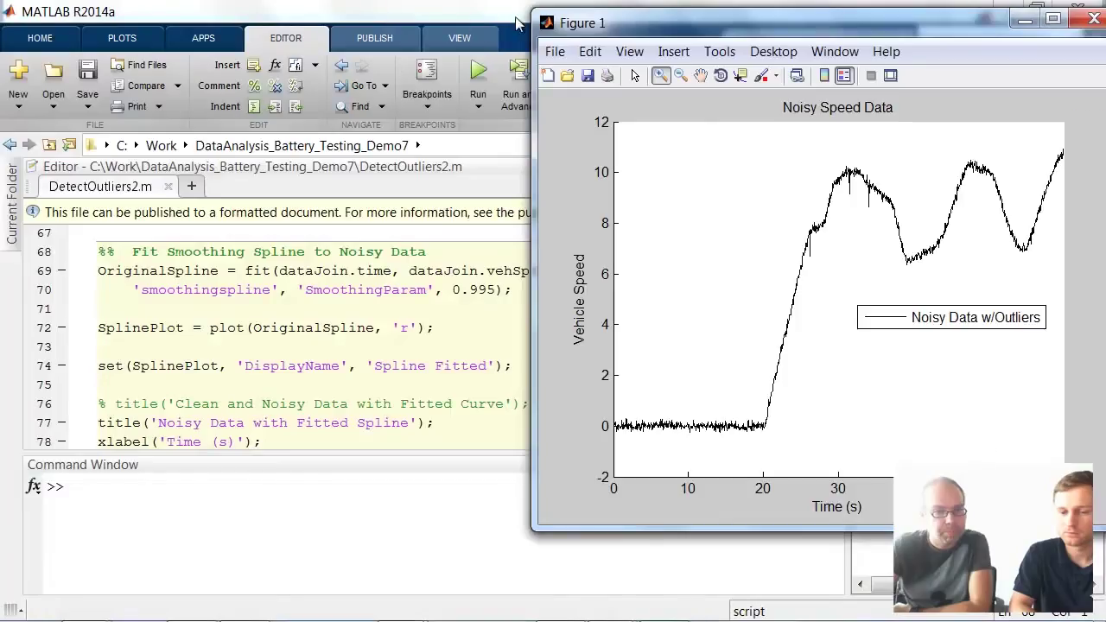
{"action": "left_click", "coordinate": [972, 89]}
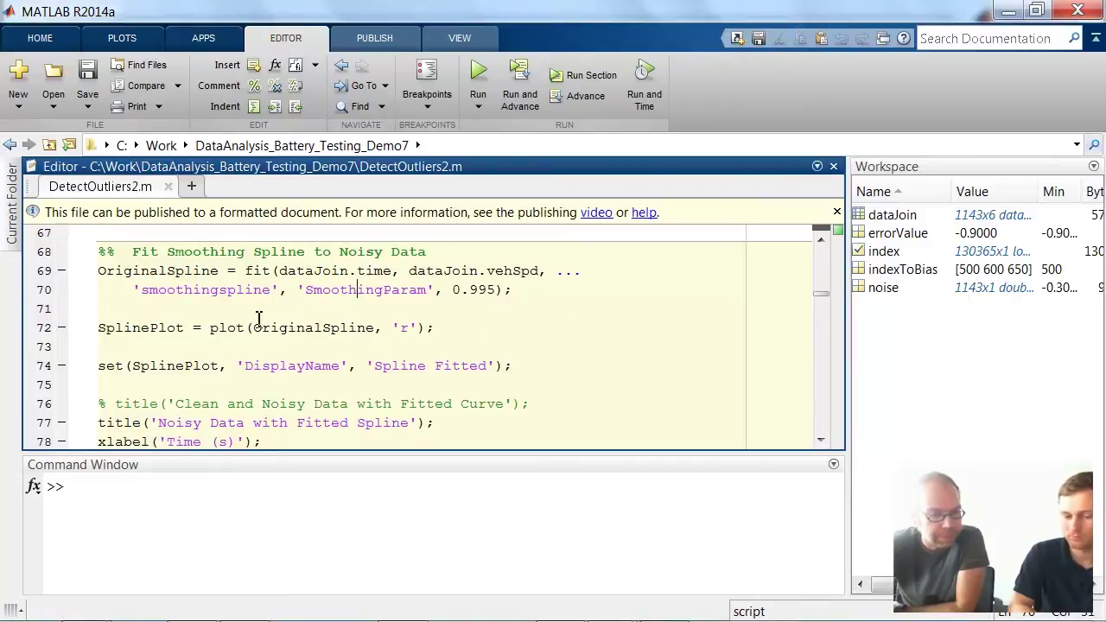
Step: Fit the smoothing spline to vehSpd, check the red Spline Fitted plot, then close it
{"action": "scroll", "coordinate": [377, 348], "scroll_direction": "down", "scroll_amount": 1}
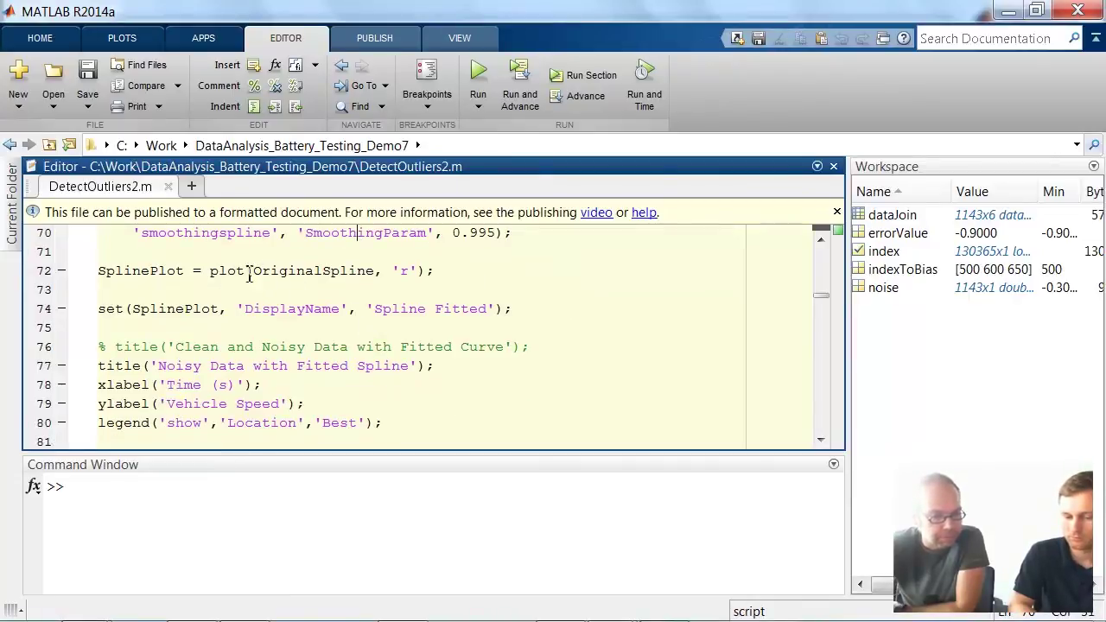
{"action": "left_click", "coordinate": [525, 86]}
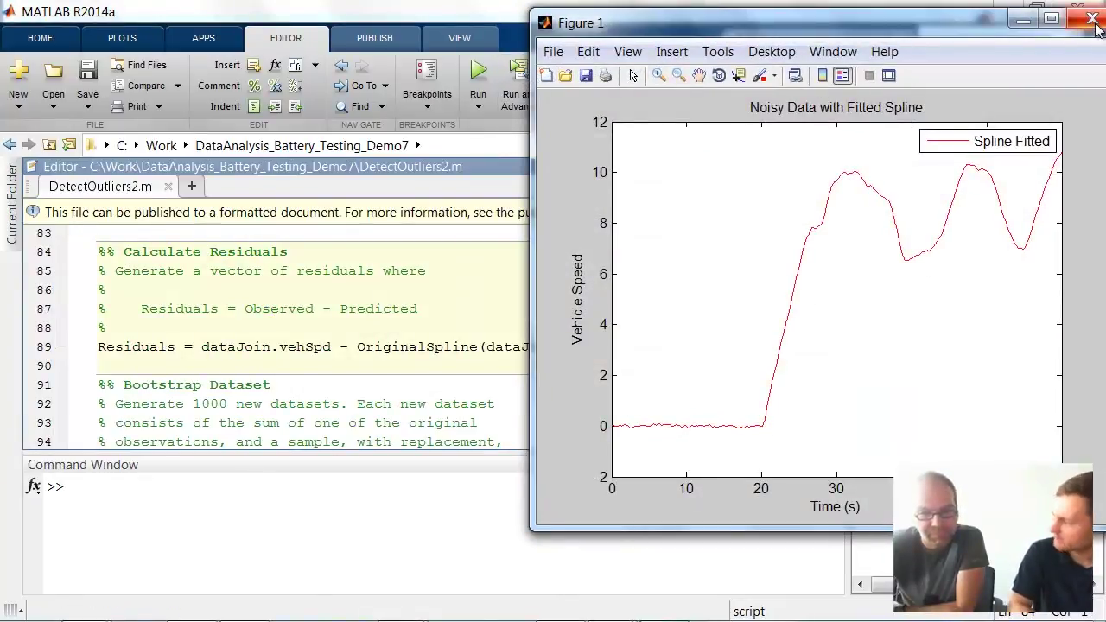
{"action": "left_click_drag", "start_coordinate": [897, 27], "coordinate": [844, 33]}
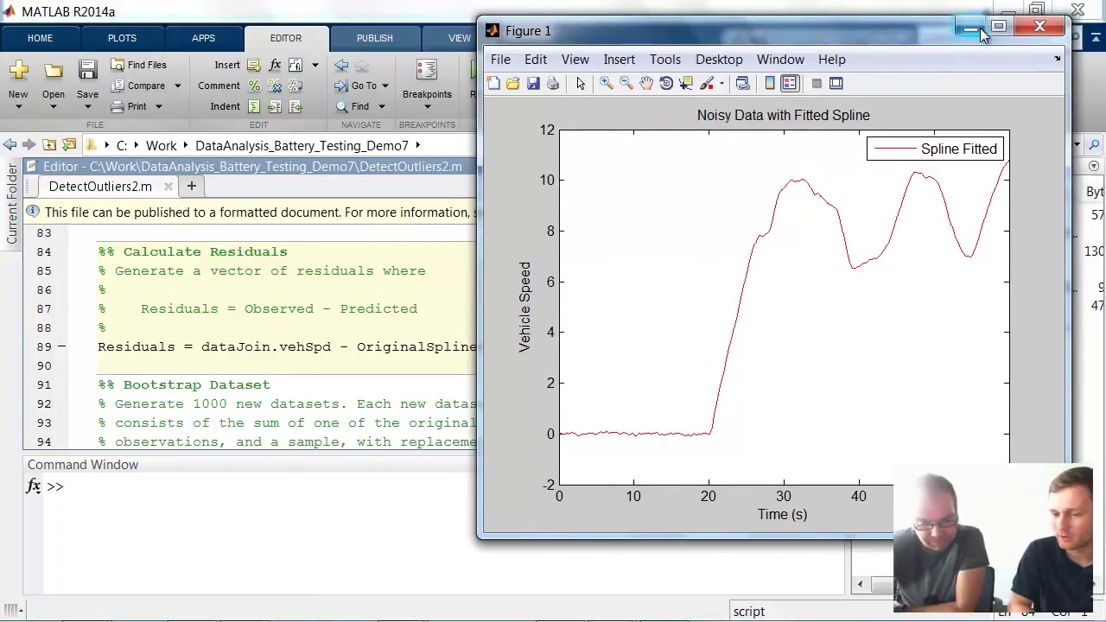
{"action": "left_click", "coordinate": [1043, 28]}
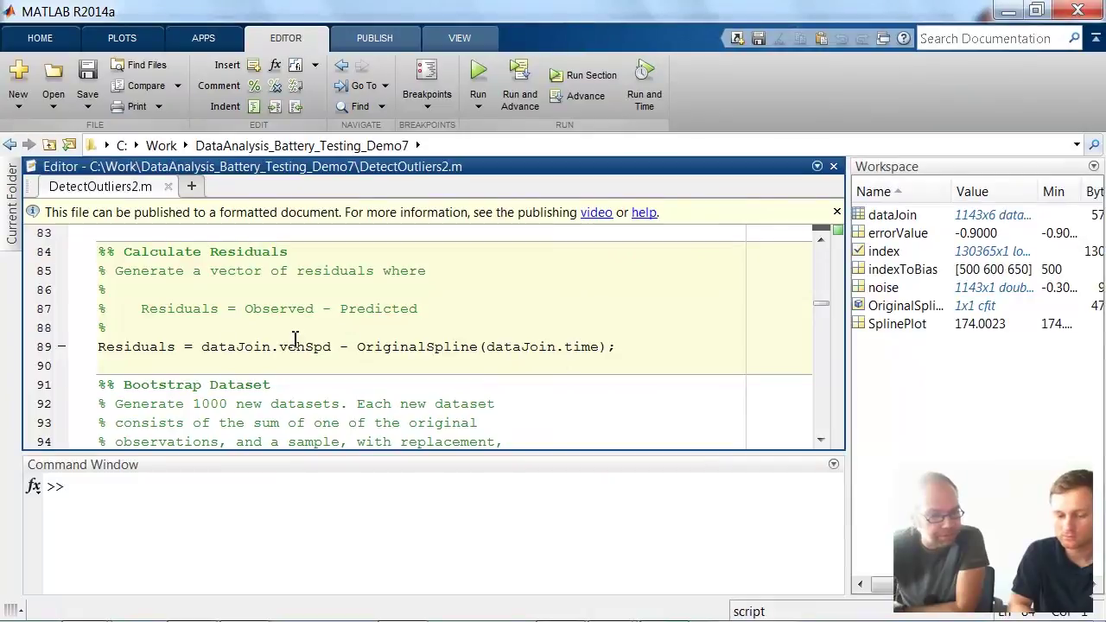
Step: Compute Residuals (Observed minus Predicted from OriginalSpline) as a 1143x1 variable, reaching the 1000-dataset bootstrap section
{"action": "left_click_drag", "start_coordinate": [253, 307], "coordinate": [277, 318]}
{"action": "double_click", "coordinate": [277, 313]}
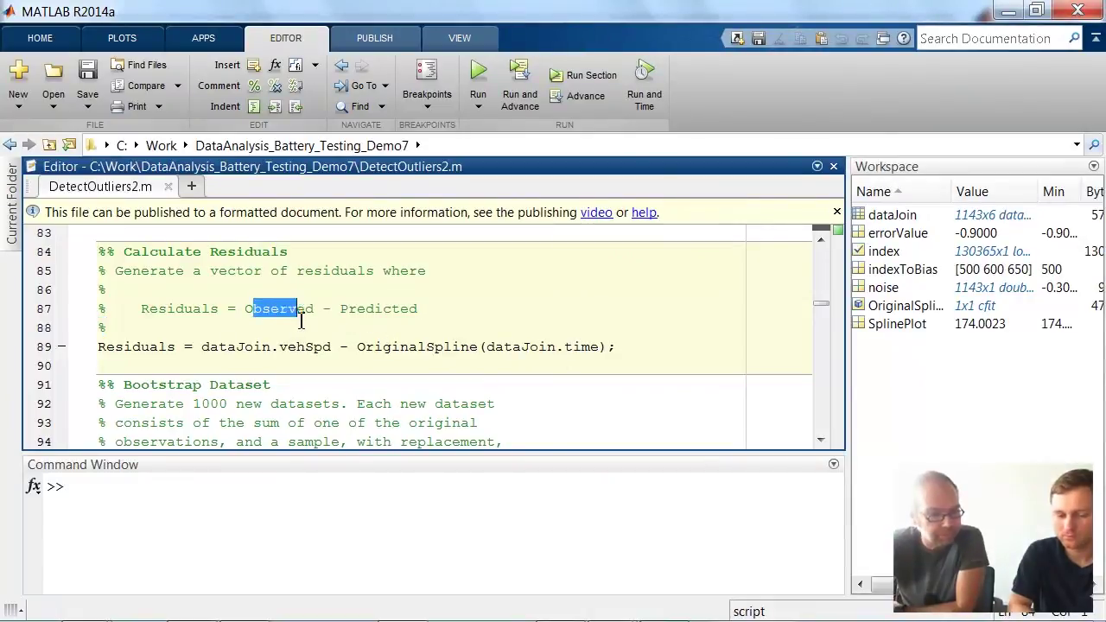
{"action": "left_click", "coordinate": [367, 310]}
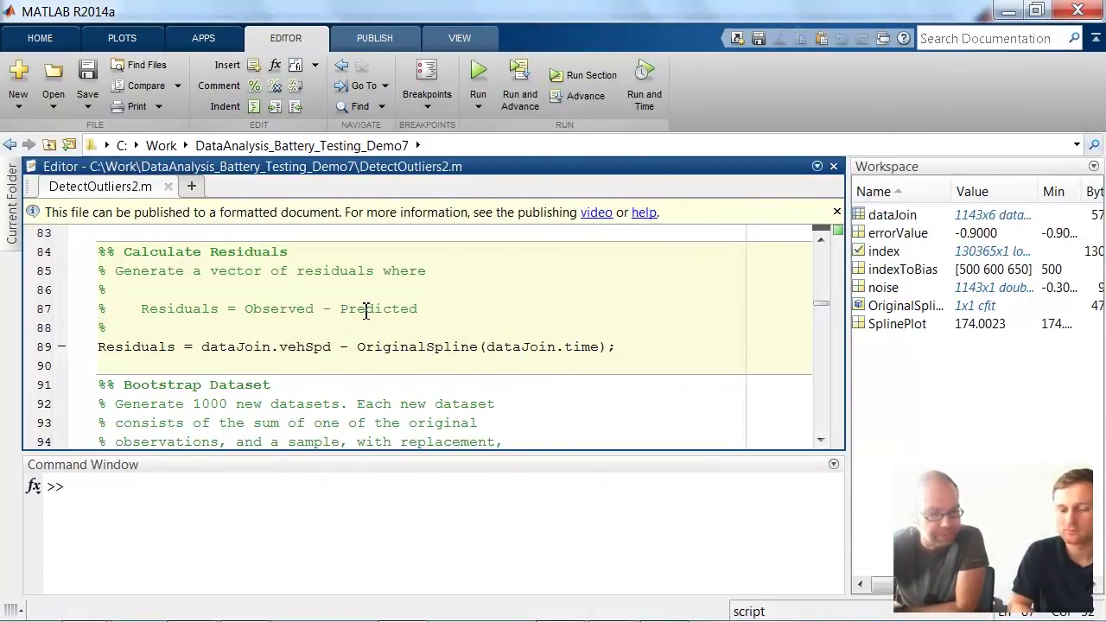
{"action": "left_click_drag", "start_coordinate": [238, 347], "coordinate": [250, 366]}
{"action": "left_click", "coordinate": [413, 347]}
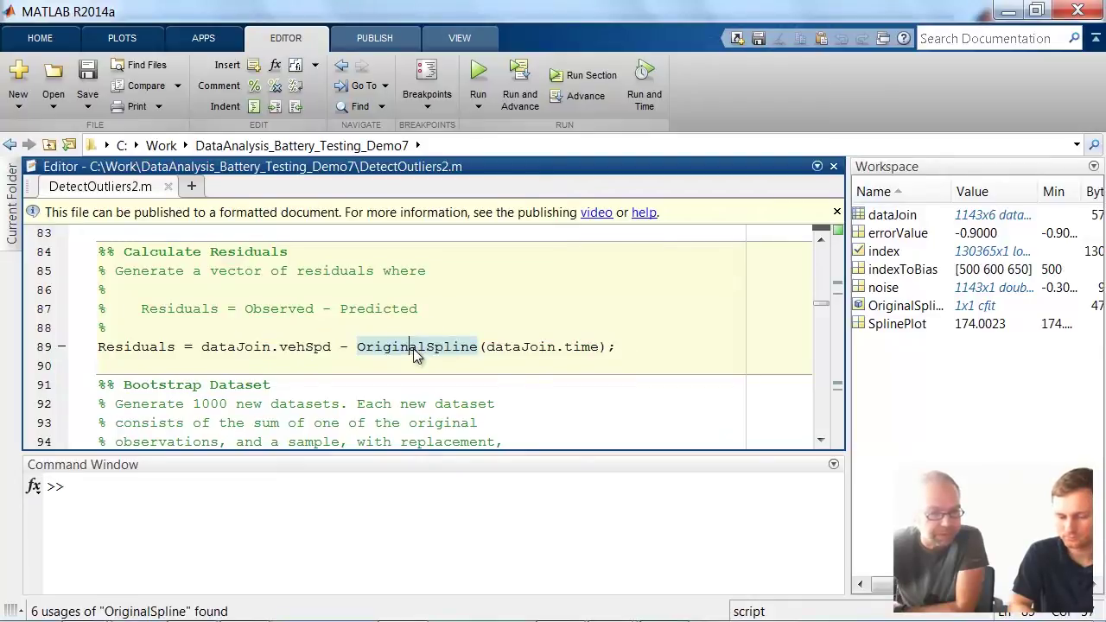
{"action": "left_click", "coordinate": [528, 100]}
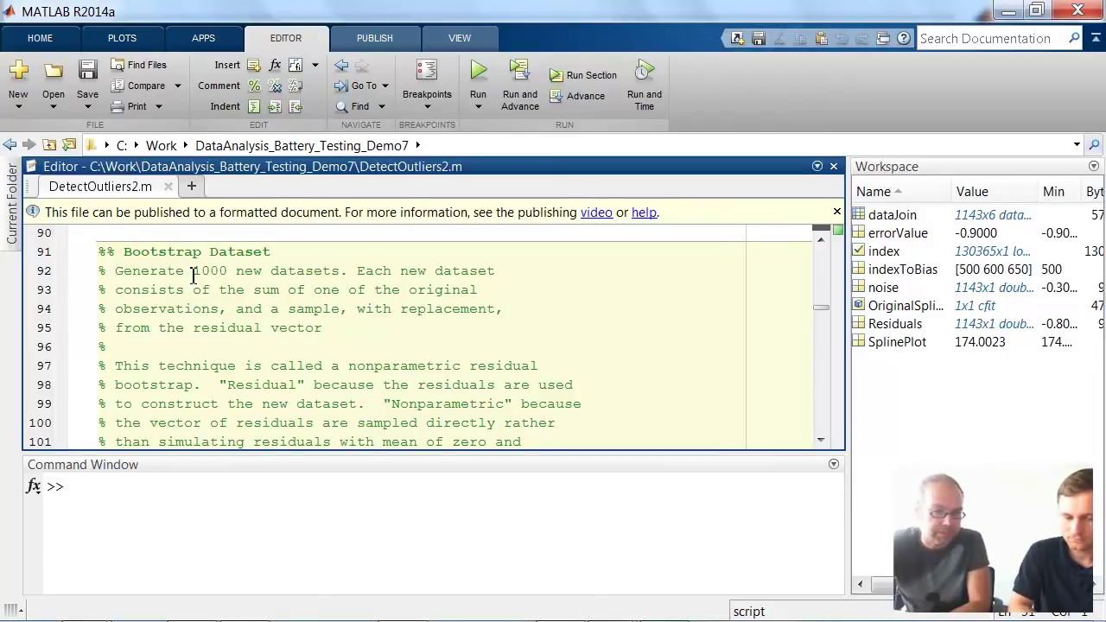
{"action": "left_click_drag", "start_coordinate": [194, 275], "coordinate": [229, 270]}
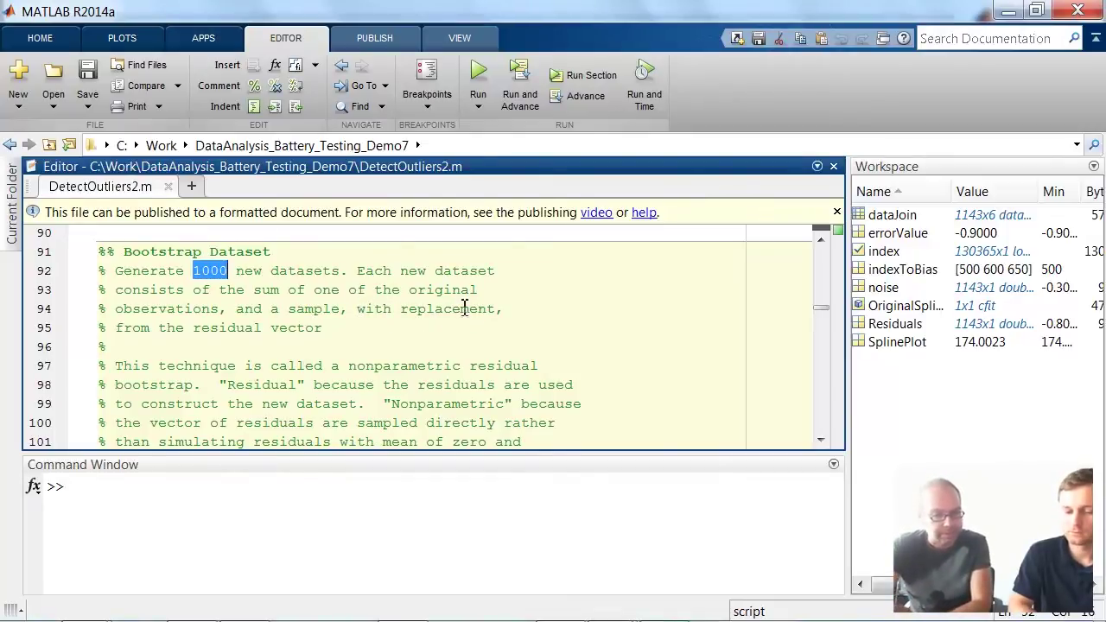
Step: Read through the Bootstrap Dataset comments and advance to the parallel bootstrap code
{"action": "scroll", "coordinate": [604, 333], "scroll_direction": "down", "scroll_amount": 1}
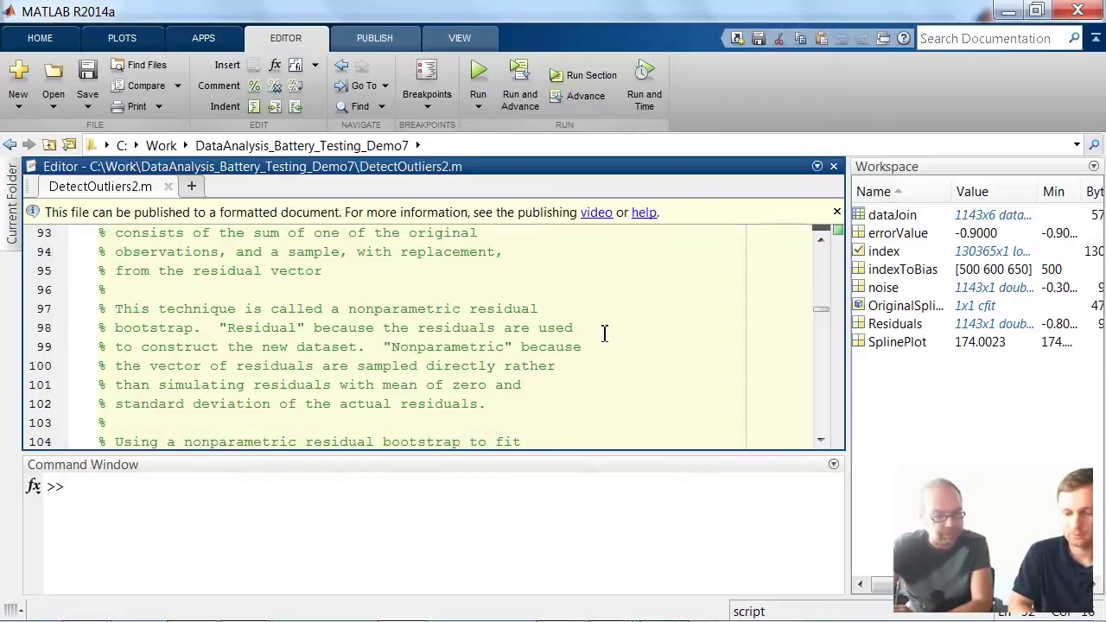
{"action": "scroll", "coordinate": [593, 332], "scroll_direction": "down", "scroll_amount": 1}
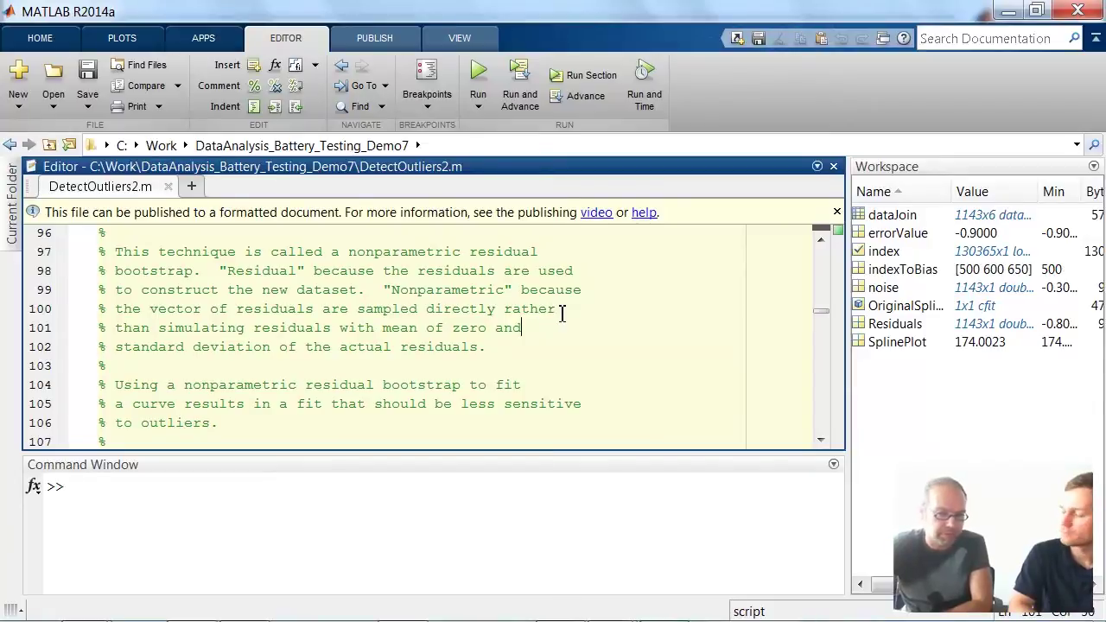
{"action": "scroll", "coordinate": [563, 313], "scroll_direction": "down", "scroll_amount": 1}
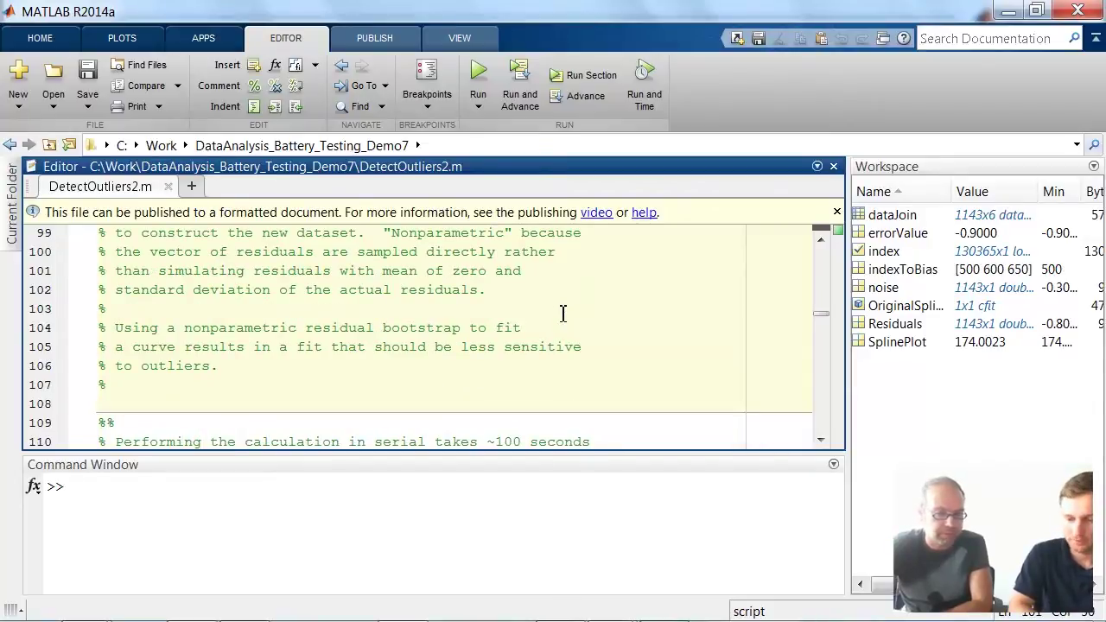
{"action": "left_click", "coordinate": [523, 102]}
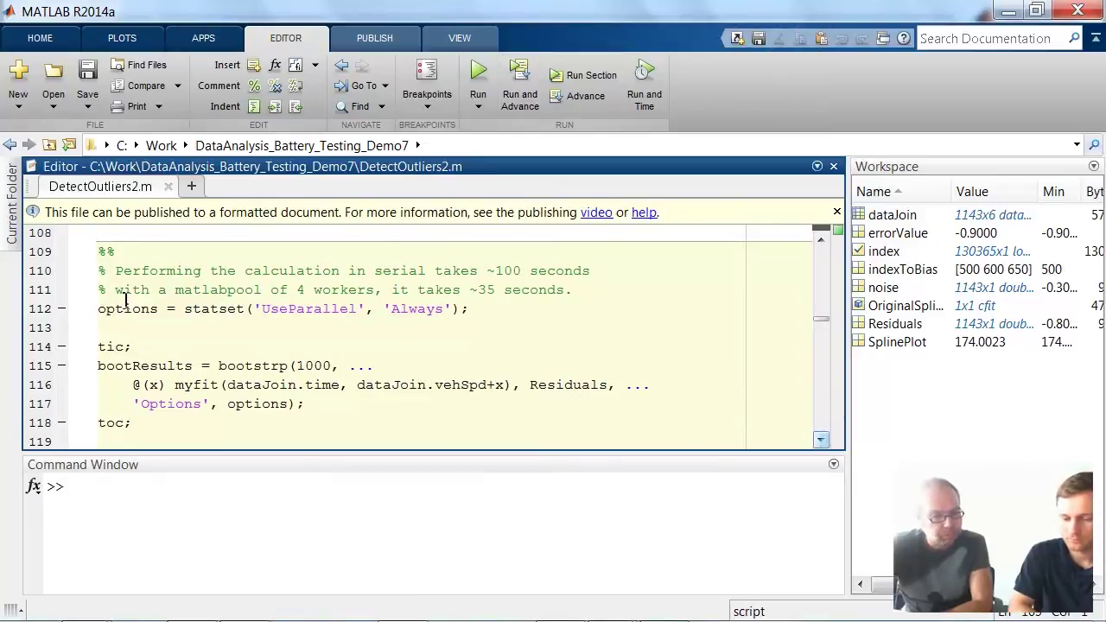
Step: Request Help on Selection for the bootstrp function
{"action": "double_click", "coordinate": [263, 366]}
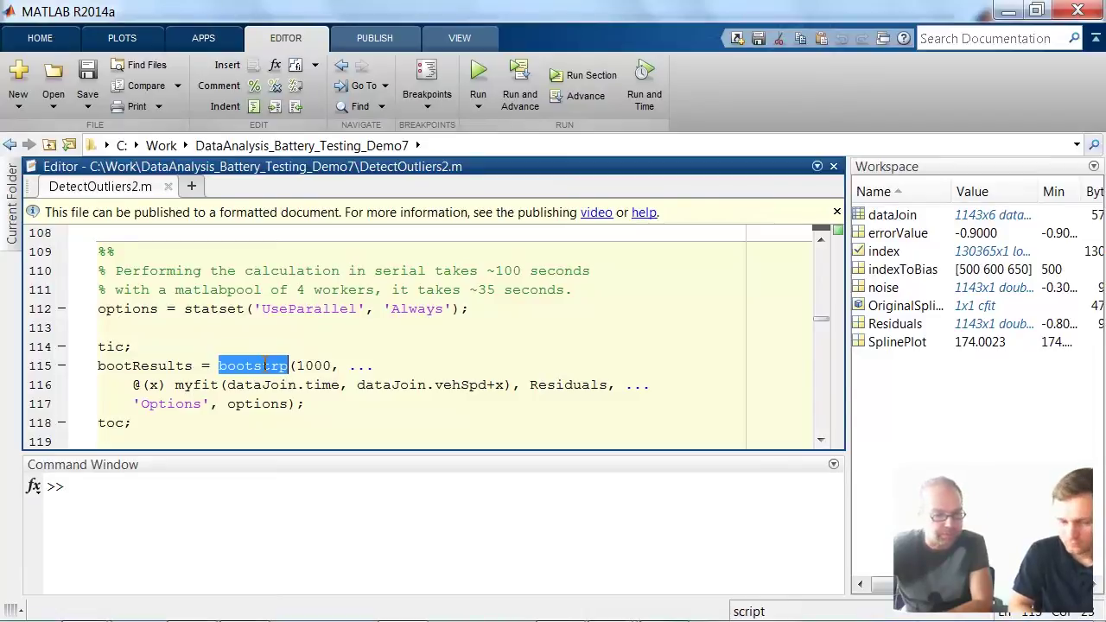
{"action": "right_click", "coordinate": [264, 365]}
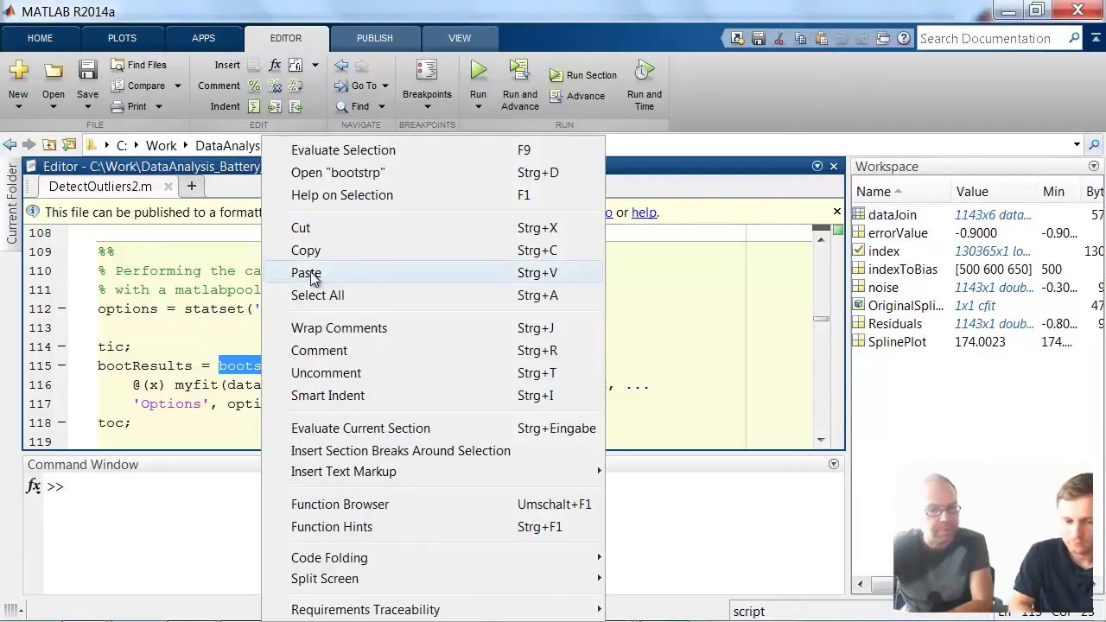
{"action": "left_click", "coordinate": [329, 197]}
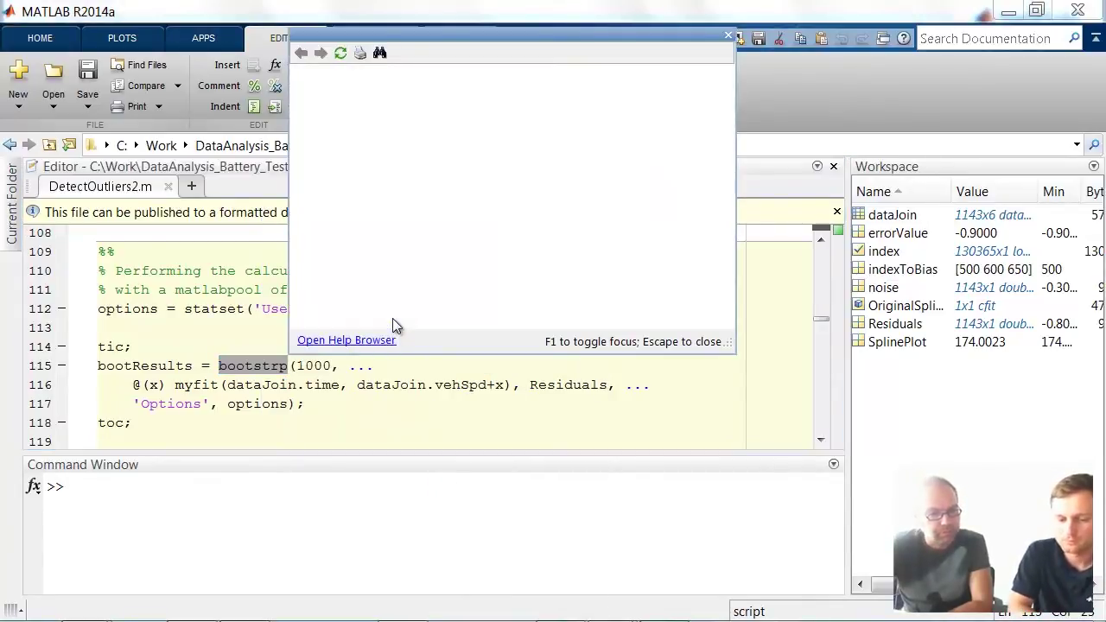
Step: Show the full bootstrp reference page and highlight its Parallel Computing Toolbox note under Options
{"action": "mouse_move", "coordinate": [723, 112]}
{"action": "left_mouse_down"}
{"action": "mouse_move", "coordinate": [715, 171]}
{"action": "mouse_move", "coordinate": [722, 99]}
{"action": "left_mouse_up"}
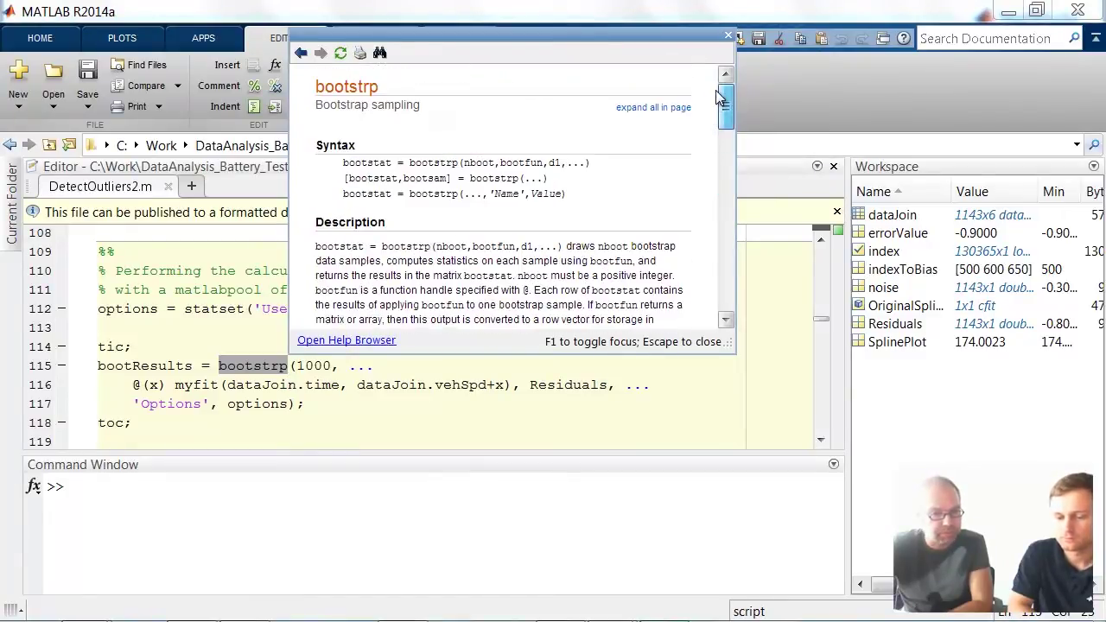
{"action": "left_click", "coordinate": [365, 340]}
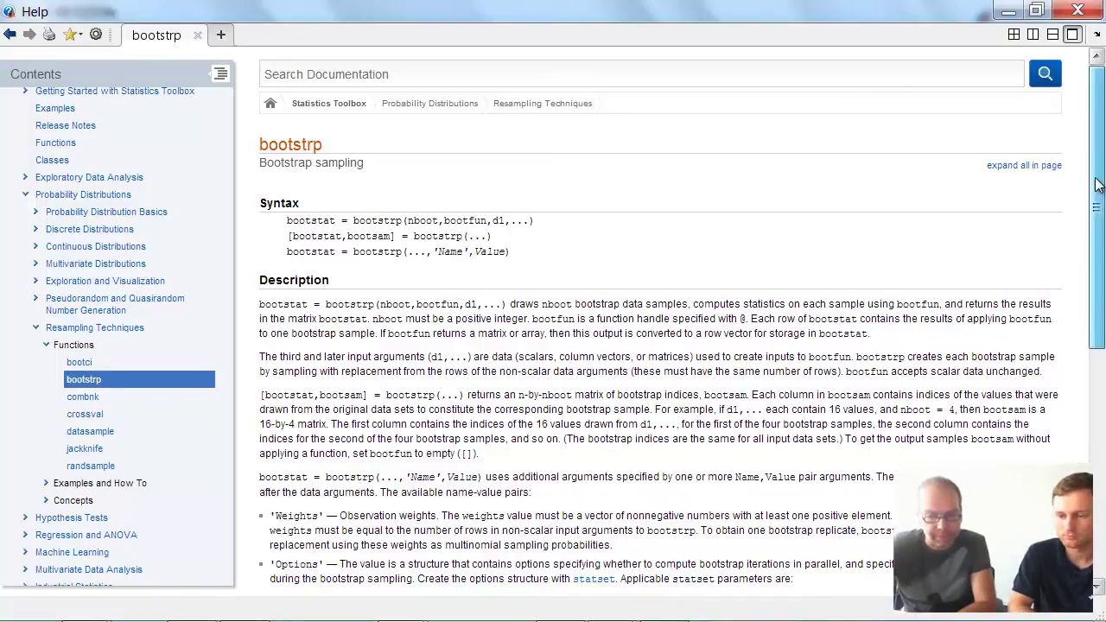
{"action": "scroll", "coordinate": [1079, 264], "scroll_direction": "down", "scroll_amount": 5}
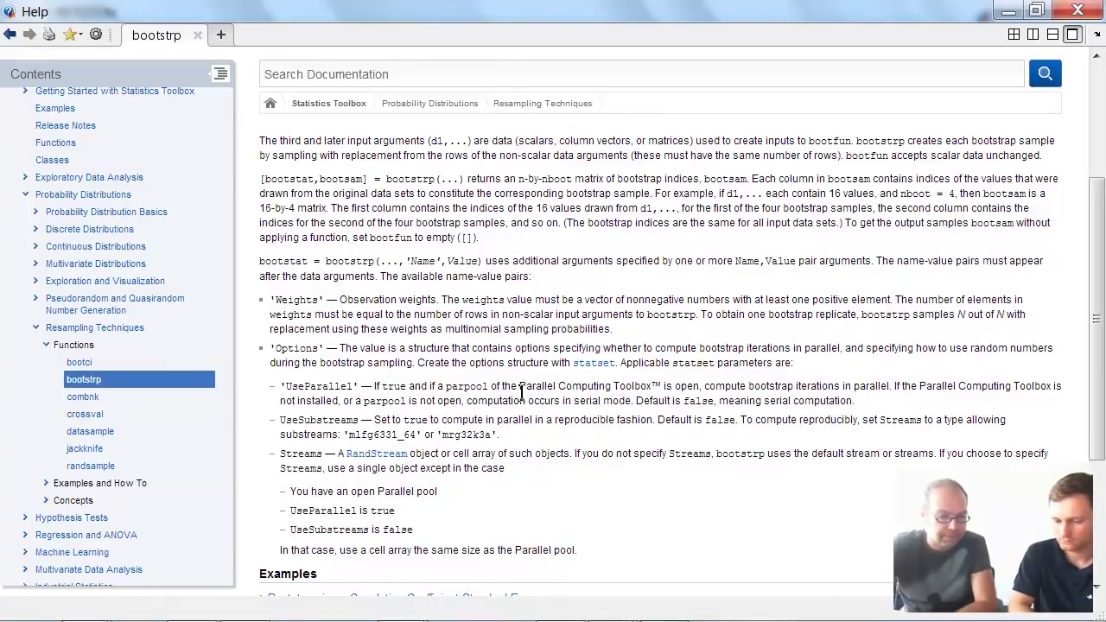
{"action": "left_click_drag", "start_coordinate": [518, 387], "coordinate": [656, 388]}
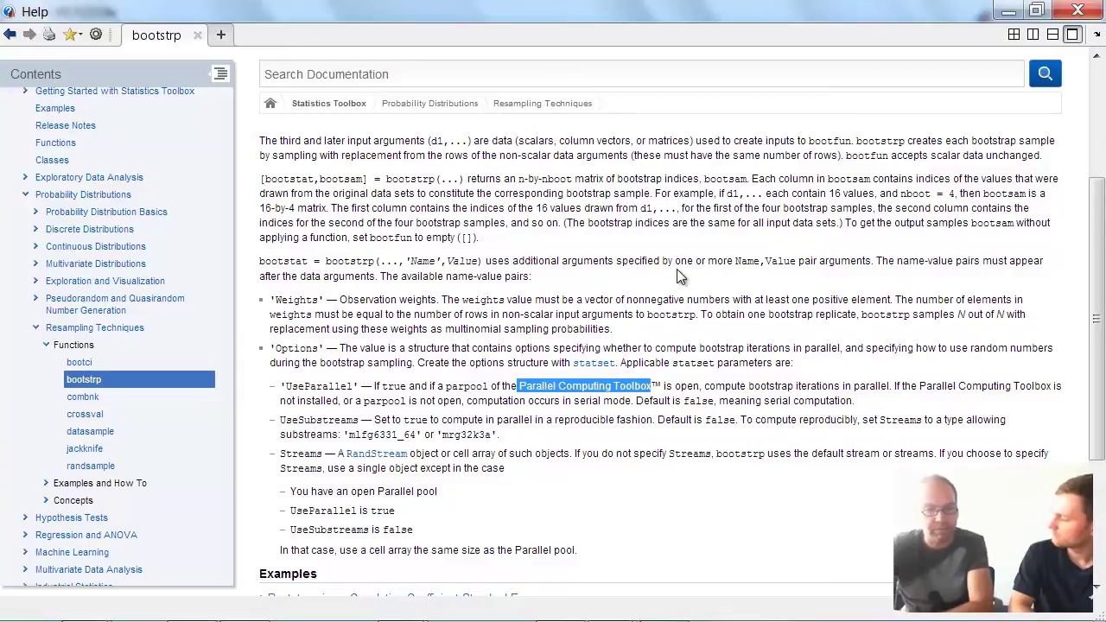
Step: Minimize the bootstrp Help browser and return to the script with the HOME toolstrip showing
{"action": "left_click", "coordinate": [1011, 11]}
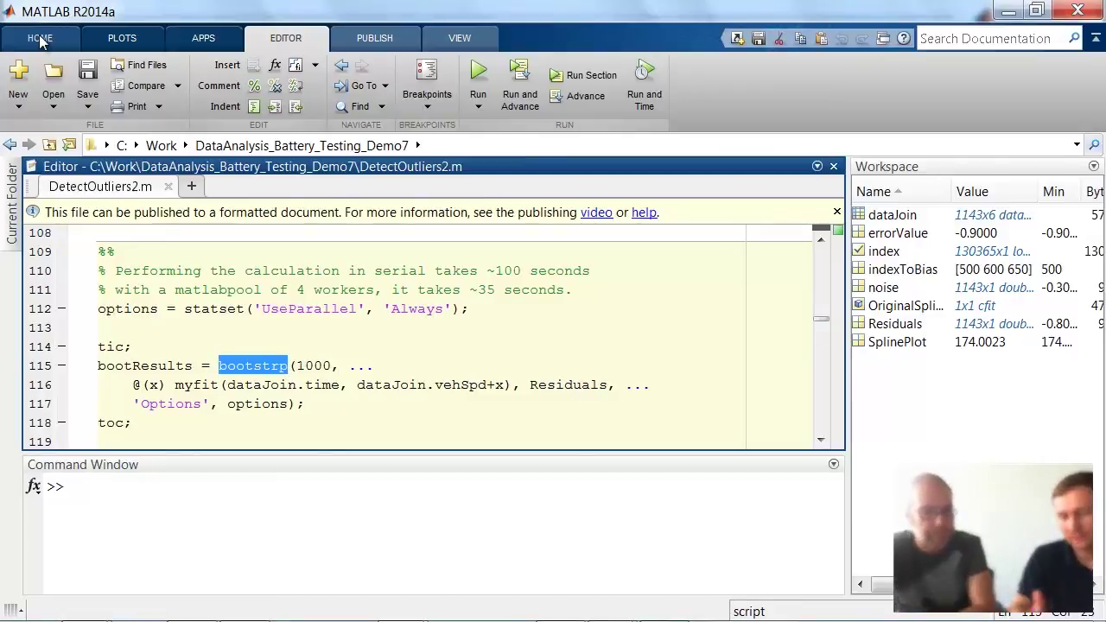
{"action": "left_click", "coordinate": [39, 38]}
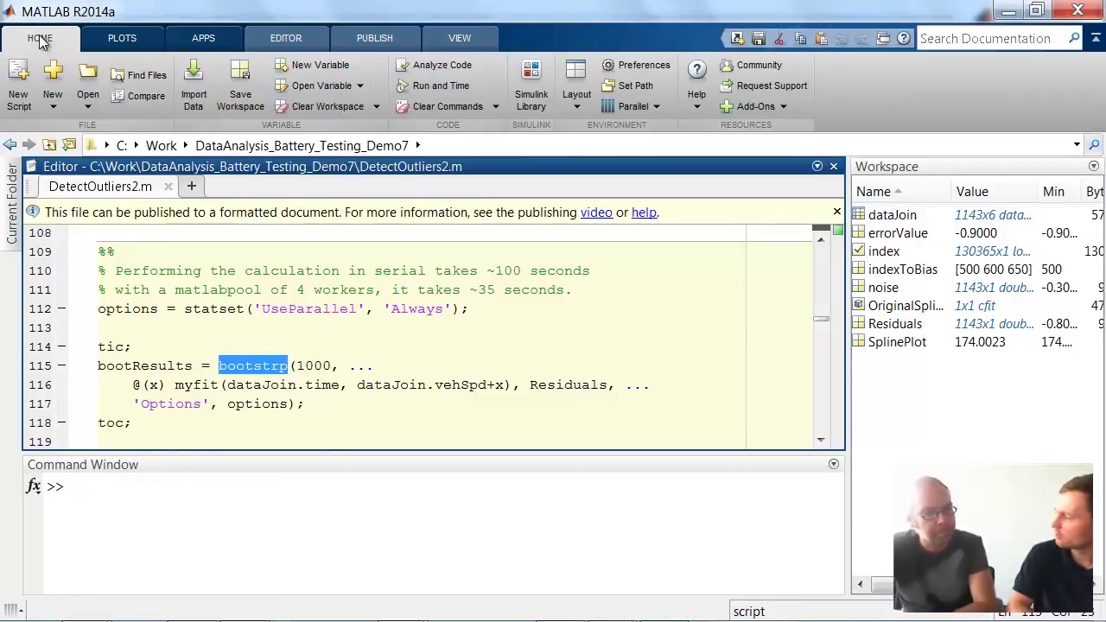
Step: Confirm 'local' is the default parallel cluster, then highlight the statset('UseParallel','Always') line
{"action": "left_click", "coordinate": [660, 107]}
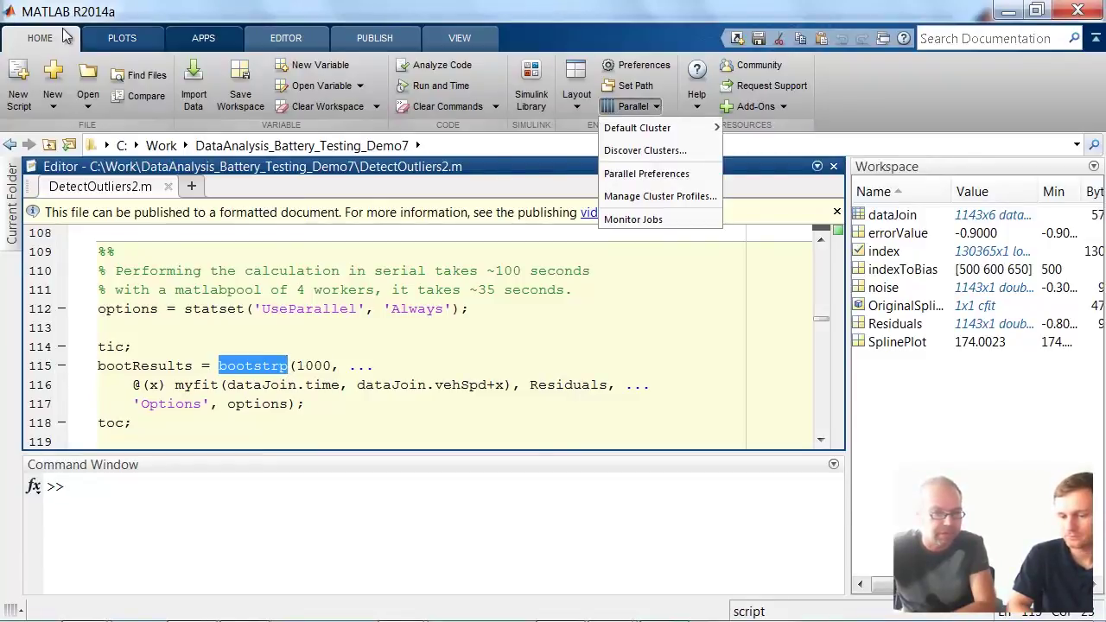
{"action": "mouse_move", "coordinate": [656, 130]}
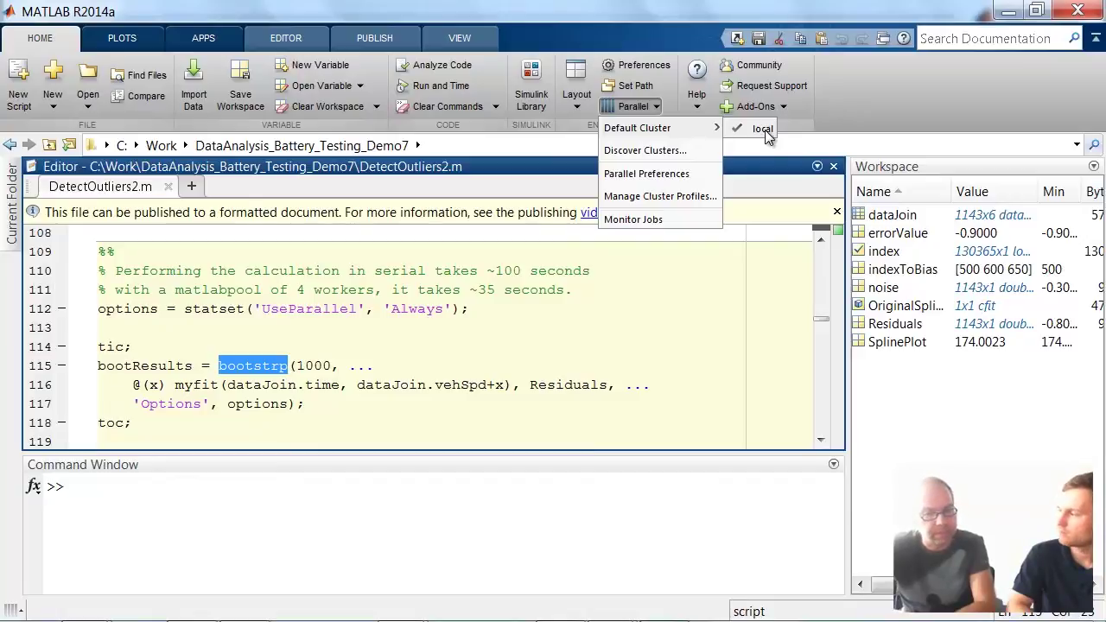
{"action": "left_click", "coordinate": [446, 334]}
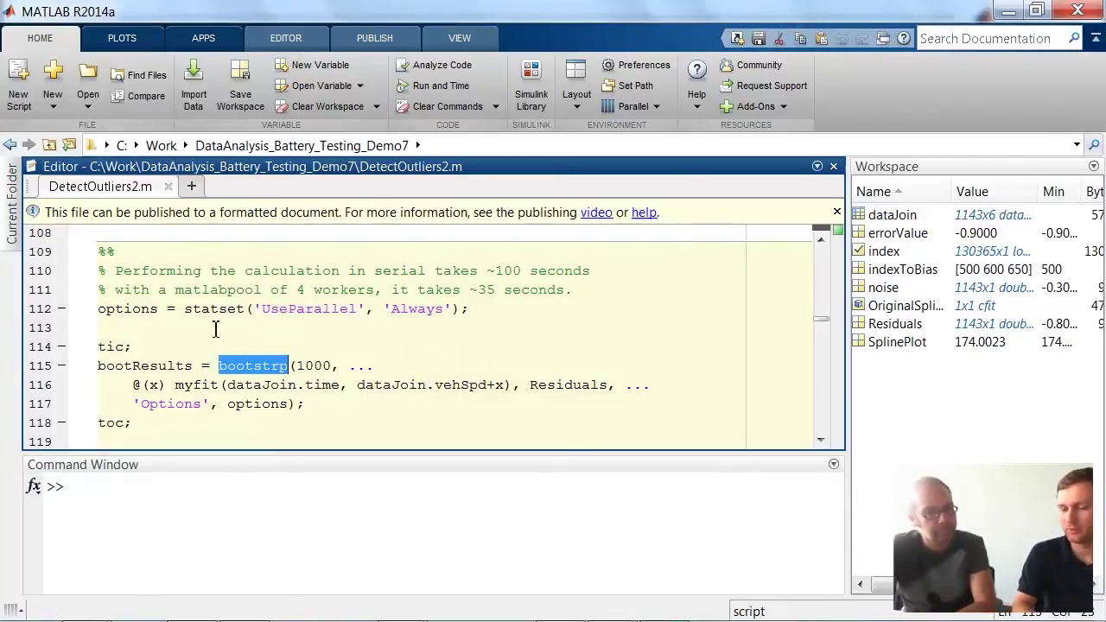
{"action": "left_click_drag", "start_coordinate": [107, 308], "coordinate": [491, 324]}
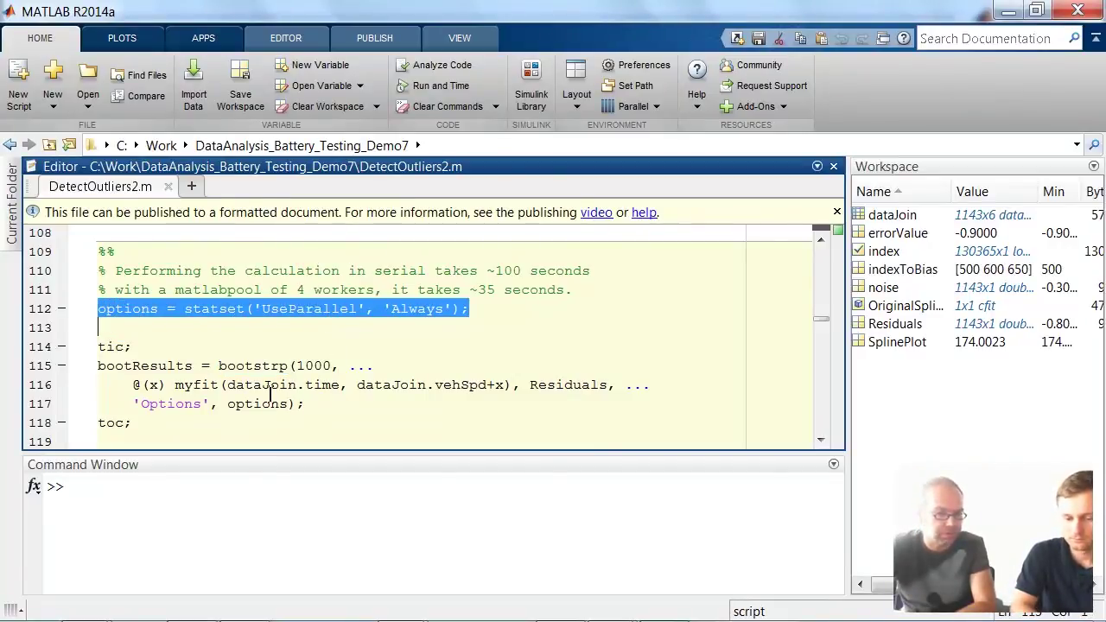
Step: Run the bootstrp section on a 2-worker local pool, producing 1000x1143 bootResults in 41.29 seconds
{"action": "left_click", "coordinate": [168, 407]}
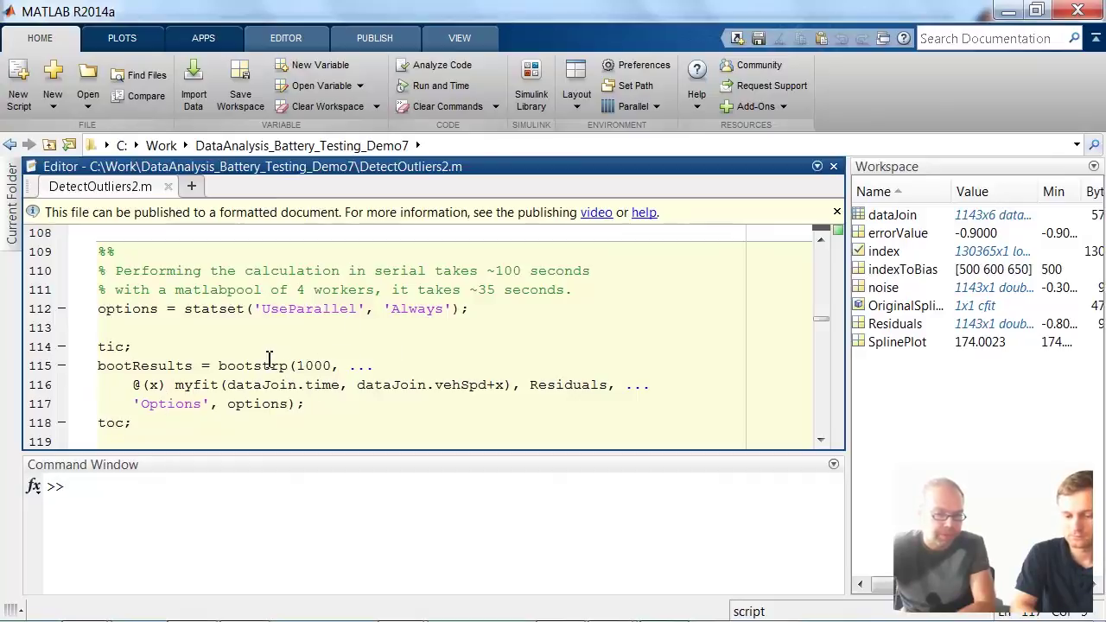
{"action": "left_click", "coordinate": [288, 38]}
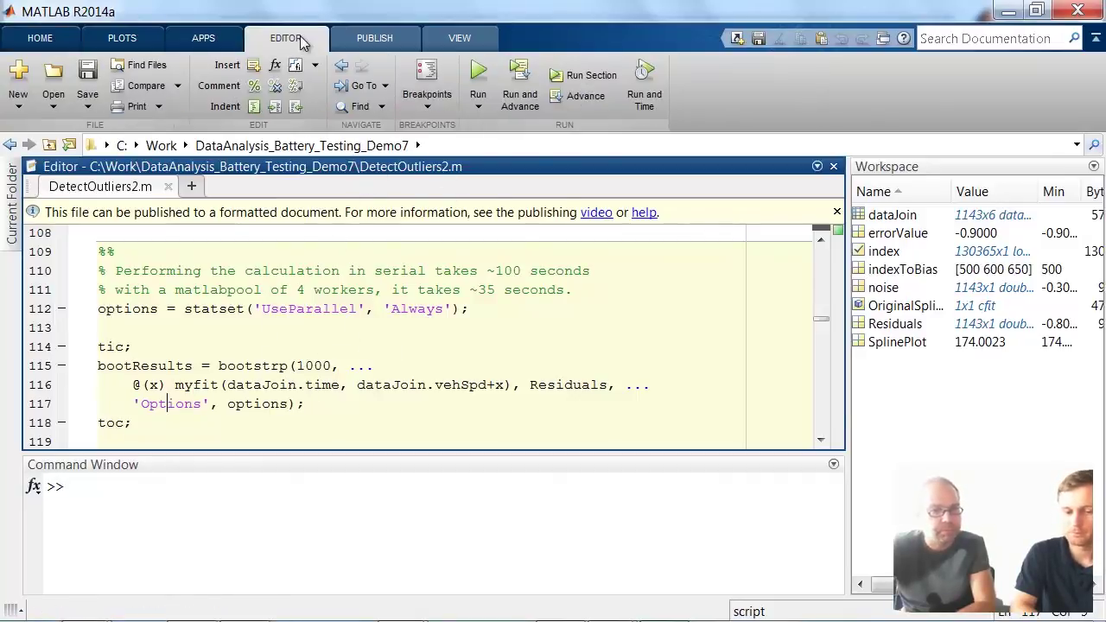
{"action": "left_click", "coordinate": [519, 86]}
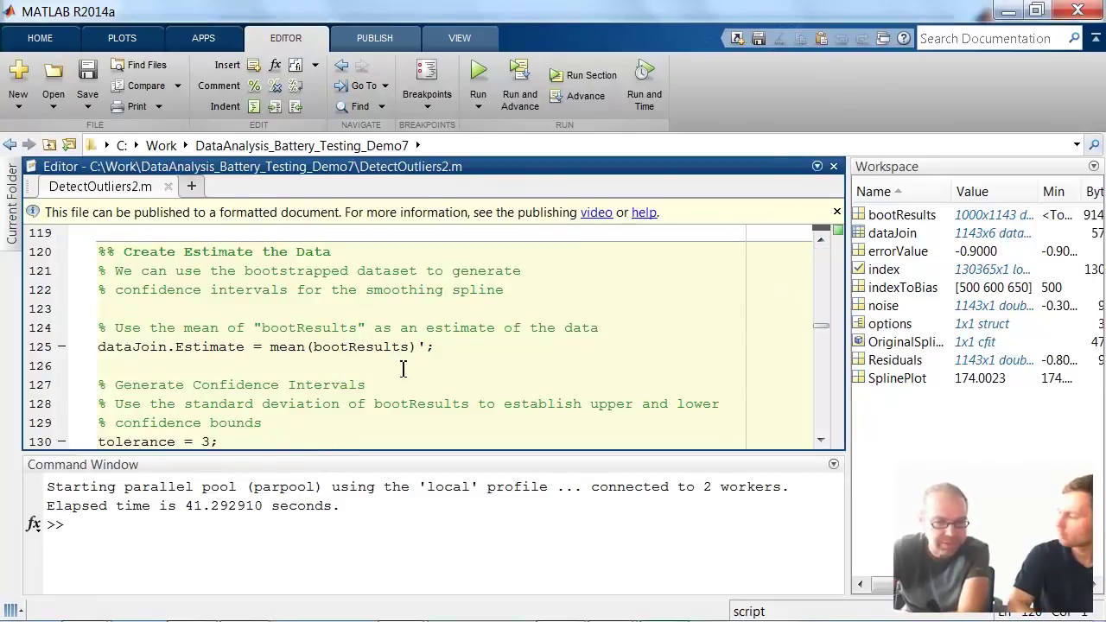
Step: Inspect the bootResults variable in the workspace
{"action": "left_click", "coordinate": [821, 239]}
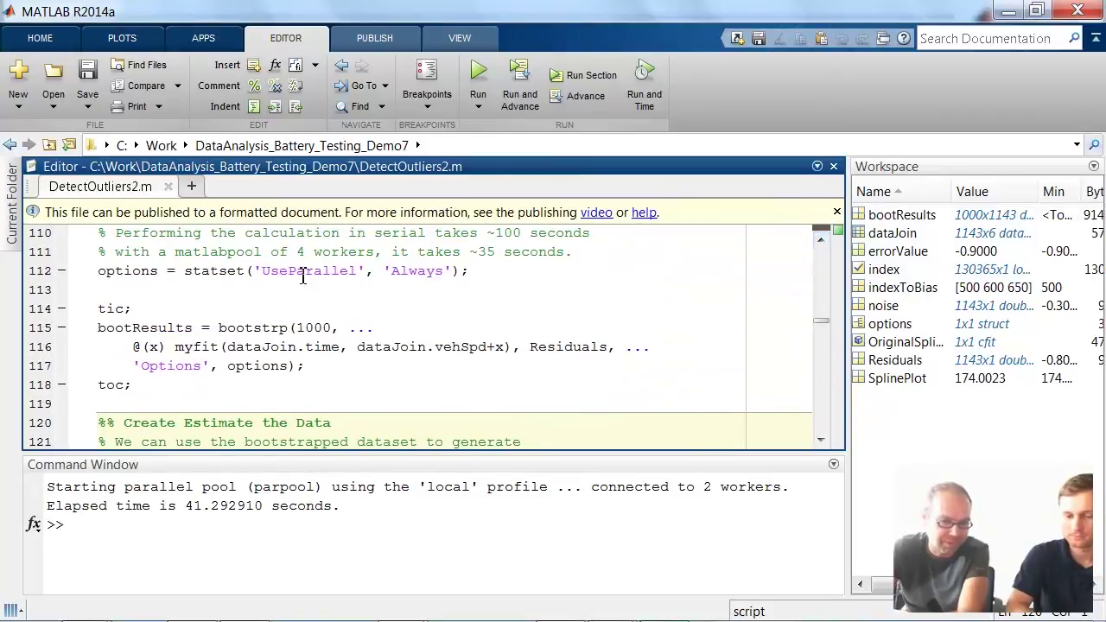
{"action": "left_click", "coordinate": [821, 442]}
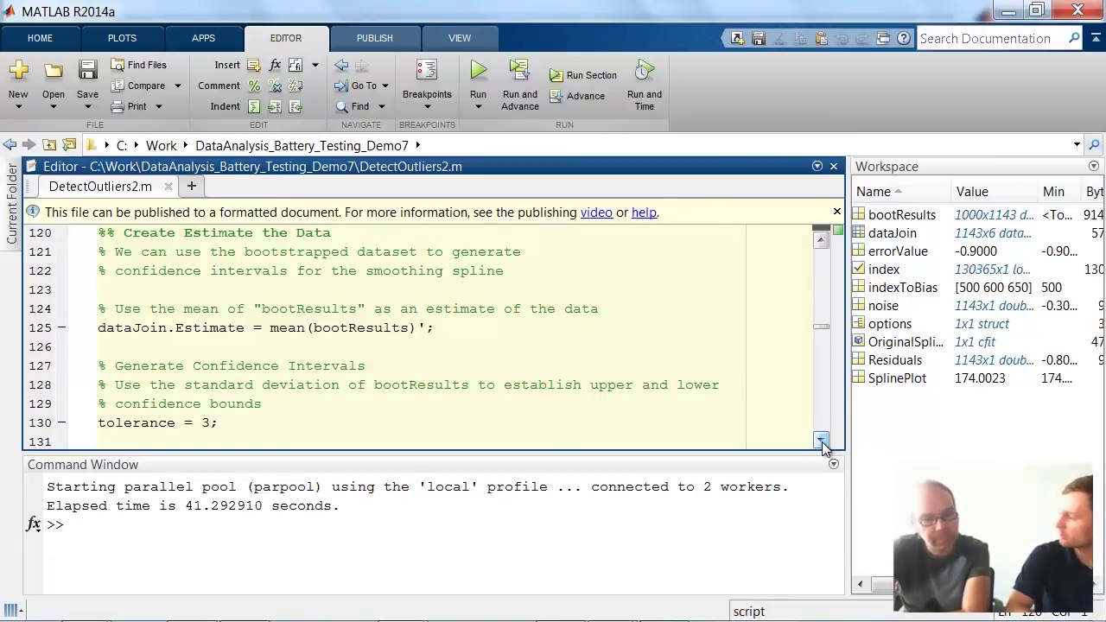
{"action": "left_click", "coordinate": [902, 216]}
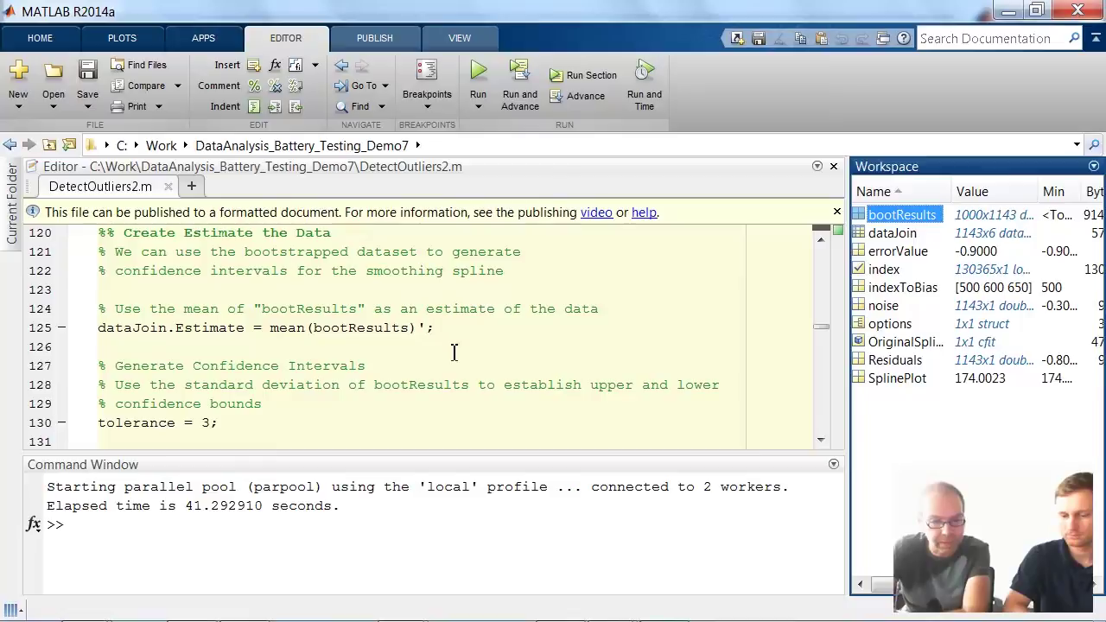
Step: Run the confidence-interval section with tolerance 3, plotting Data with Confidence Bounds
{"action": "left_click", "coordinate": [436, 330]}
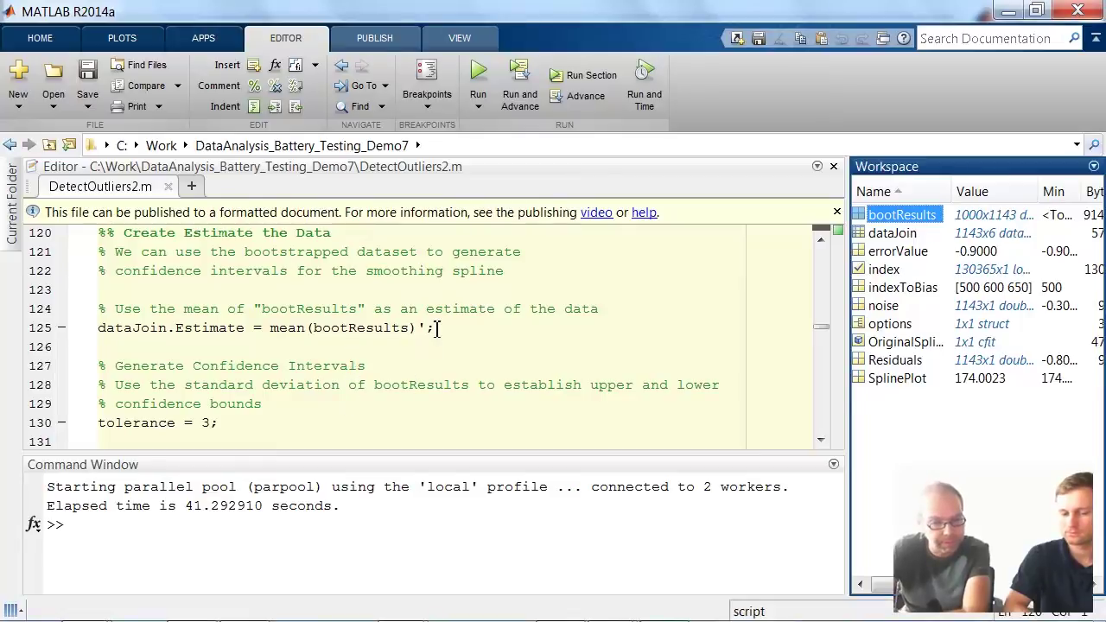
{"action": "left_click", "coordinate": [821, 441]}
{"action": "left_click", "coordinate": [821, 440]}
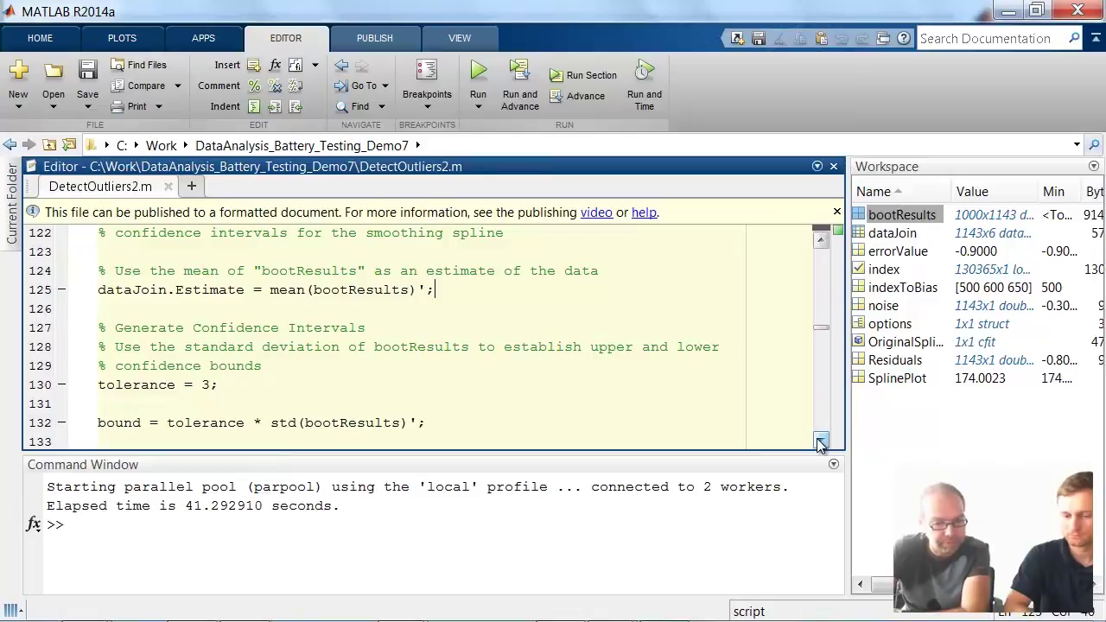
{"action": "left_click", "coordinate": [820, 443]}
{"action": "left_click", "coordinate": [820, 443]}
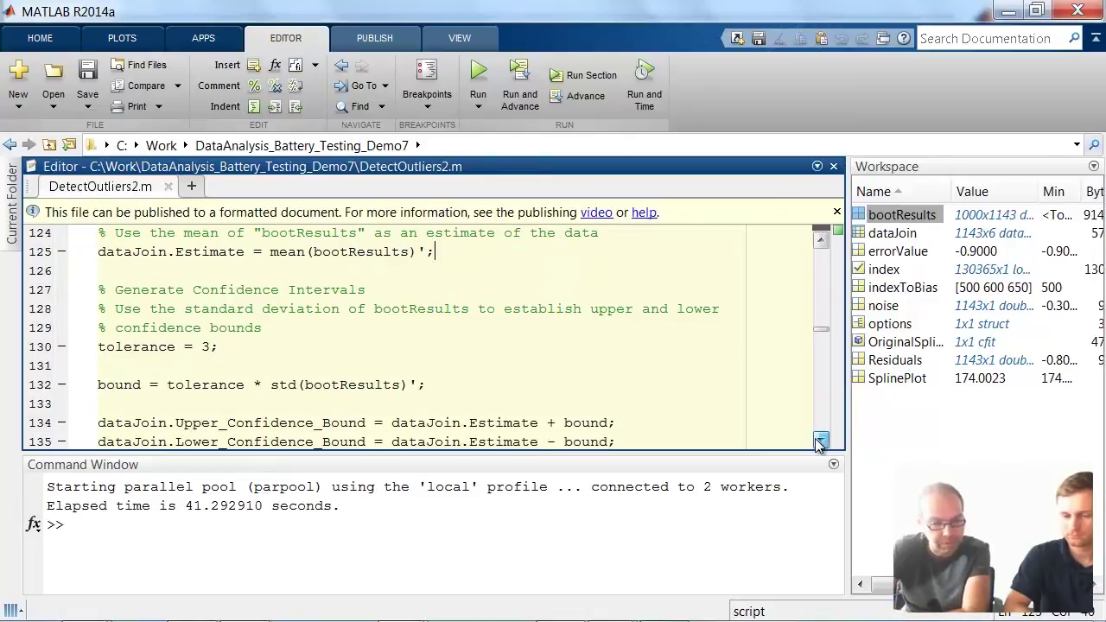
{"action": "double_click", "coordinate": [207, 348]}
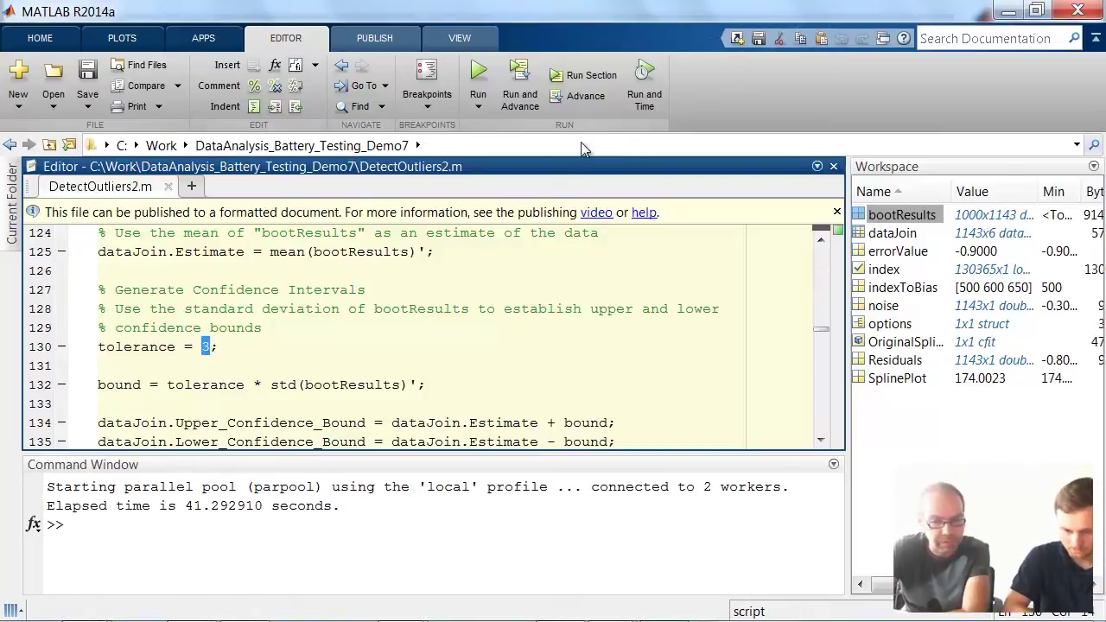
{"action": "left_click", "coordinate": [519, 95]}
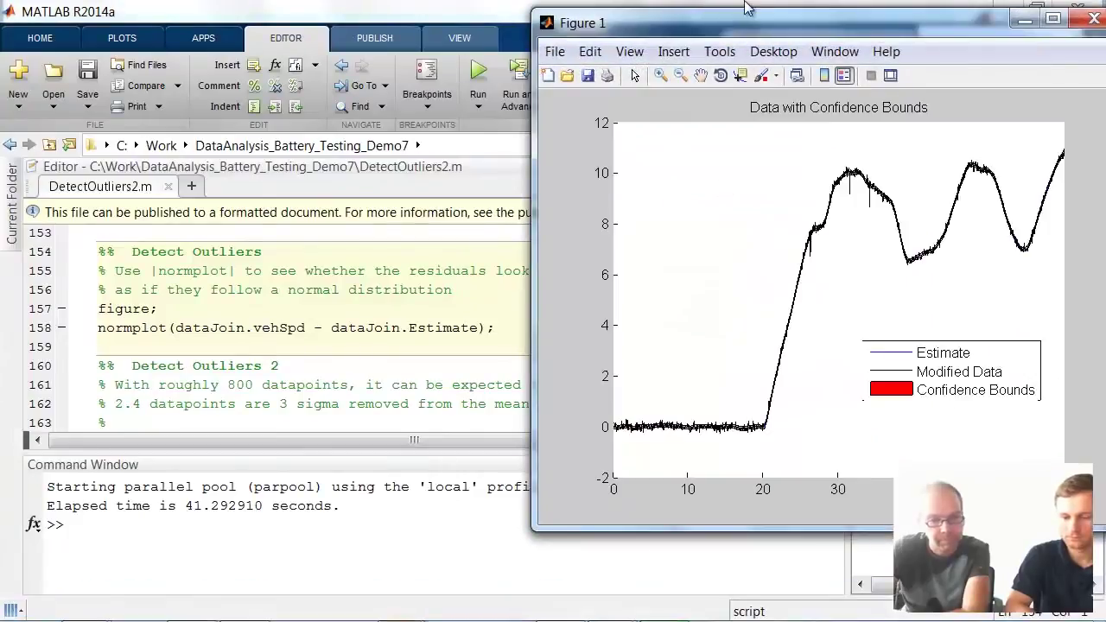
Step: Maximize the confidence-bounds figure, zoom in on the peak near 30 s, then restore and close it
{"action": "left_click_drag", "start_coordinate": [757, 36], "coordinate": [500, 5]}
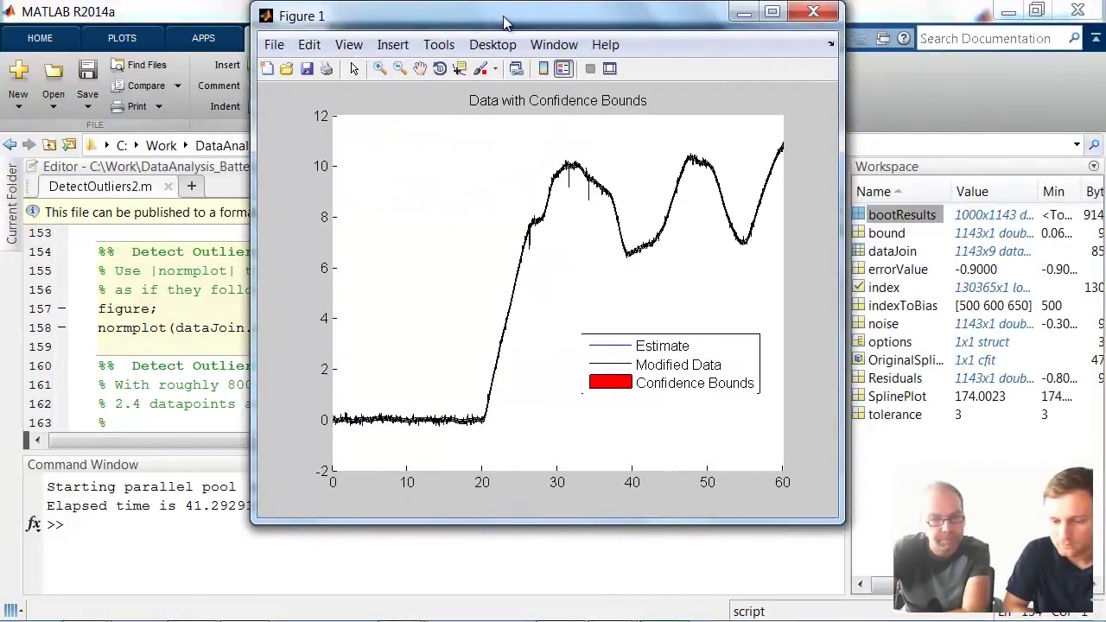
{"action": "double_click", "coordinate": [504, 22]}
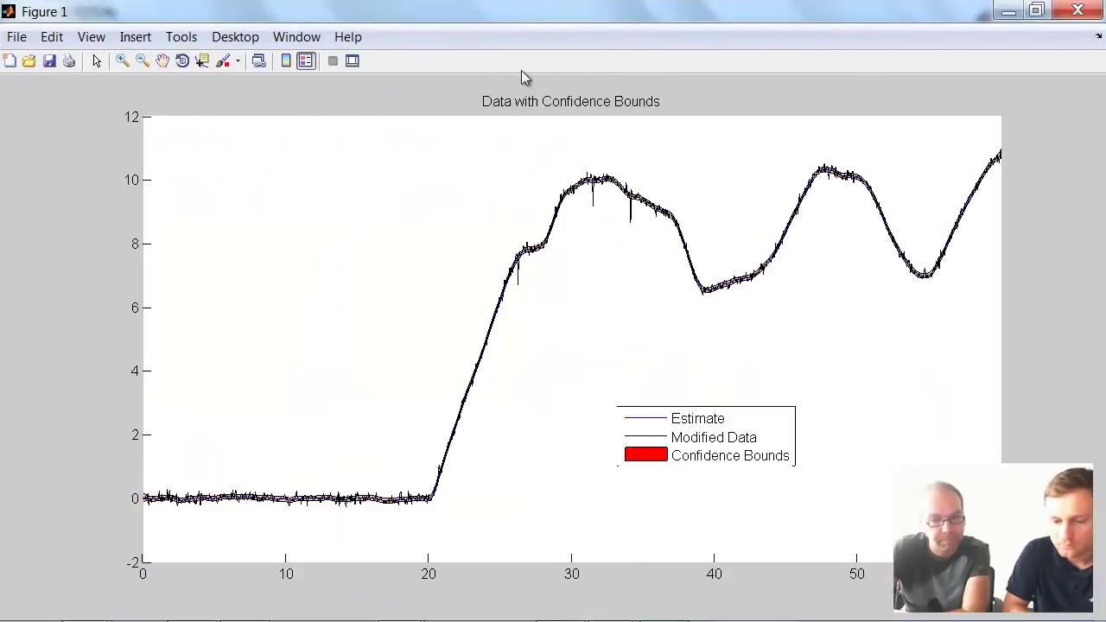
{"action": "left_click", "coordinate": [125, 62]}
{"action": "left_click", "coordinate": [602, 212]}
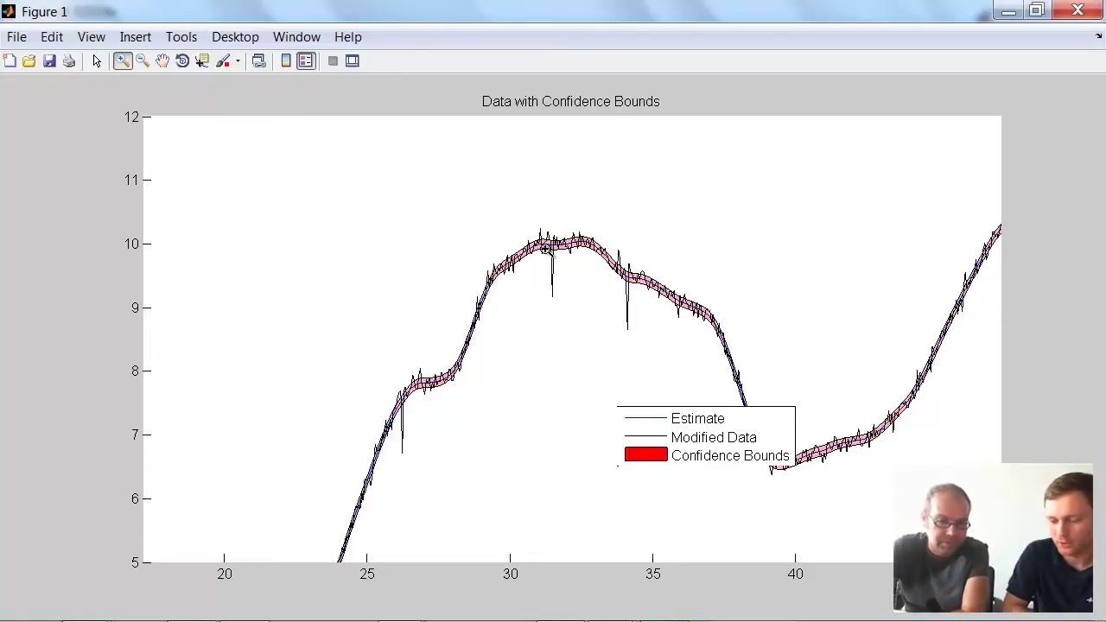
{"action": "left_click", "coordinate": [123, 62]}
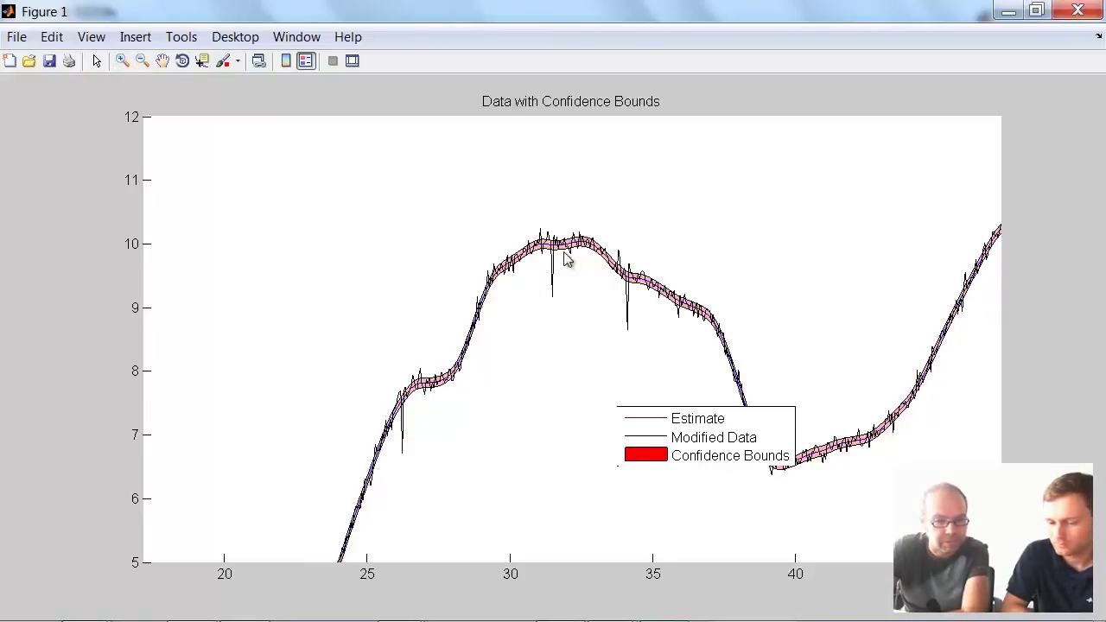
{"action": "double_click", "coordinate": [315, 22]}
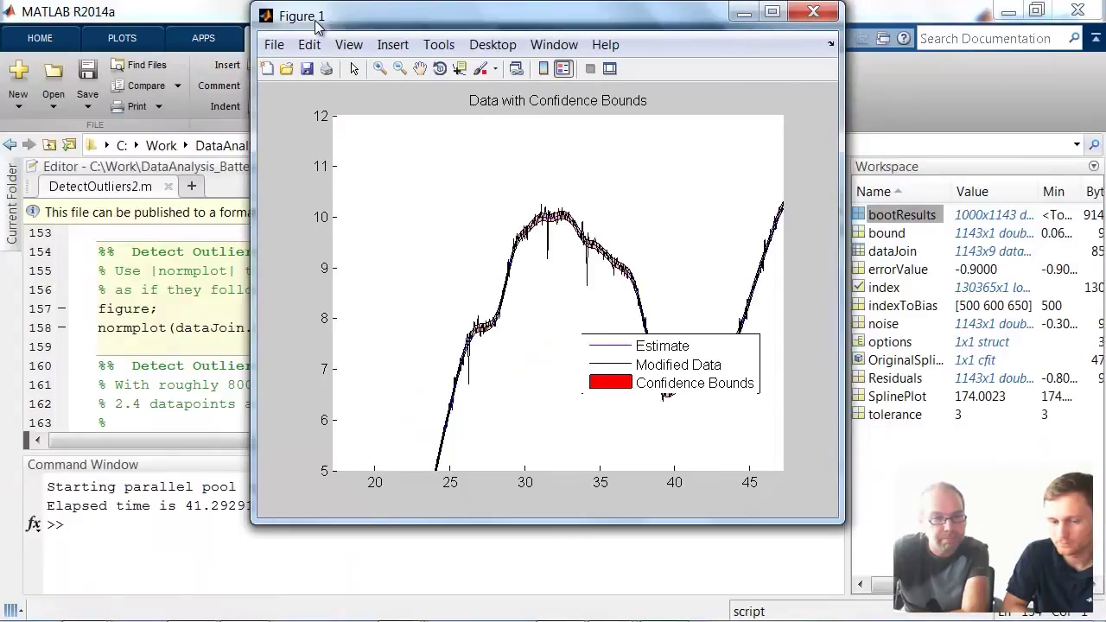
{"action": "left_click", "coordinate": [811, 15]}
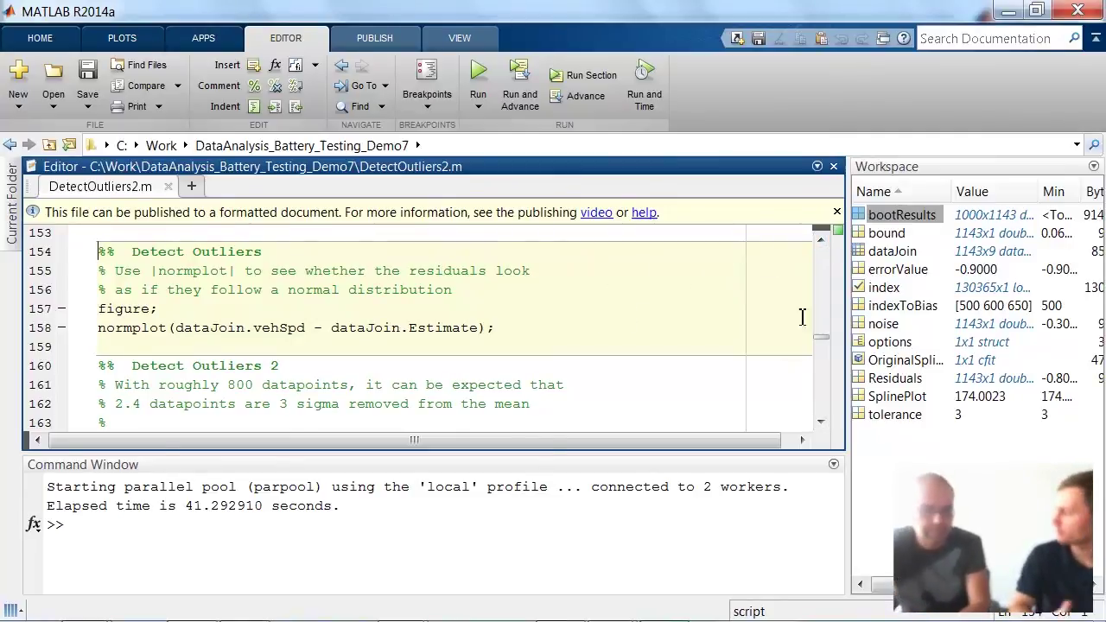
{"action": "left_click", "coordinate": [821, 245]}
{"action": "left_click", "coordinate": [822, 245]}
{"action": "left_click", "coordinate": [822, 245]}
{"action": "left_click", "coordinate": [822, 245]}
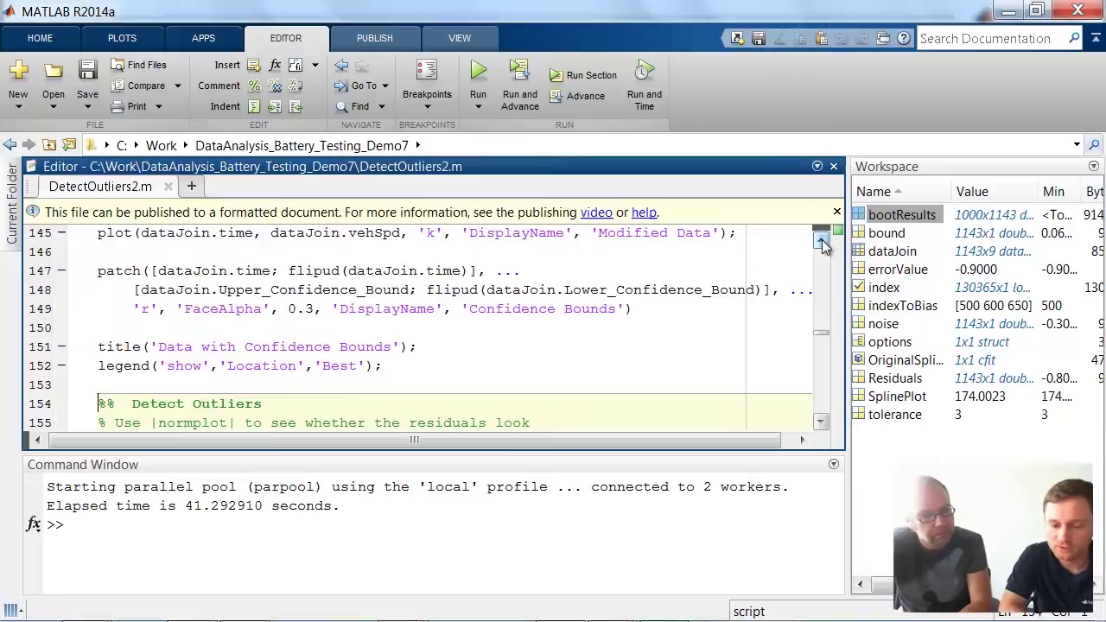
{"action": "left_click_drag", "start_coordinate": [821, 245], "coordinate": [822, 245]}
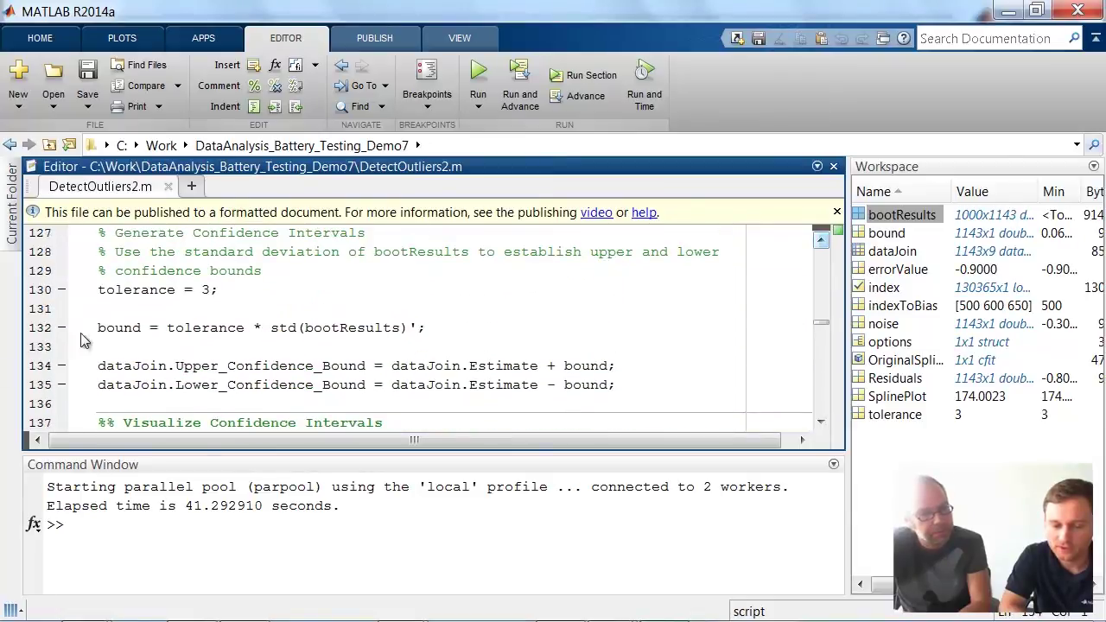
{"action": "left_click_drag", "start_coordinate": [100, 289], "coordinate": [221, 293]}
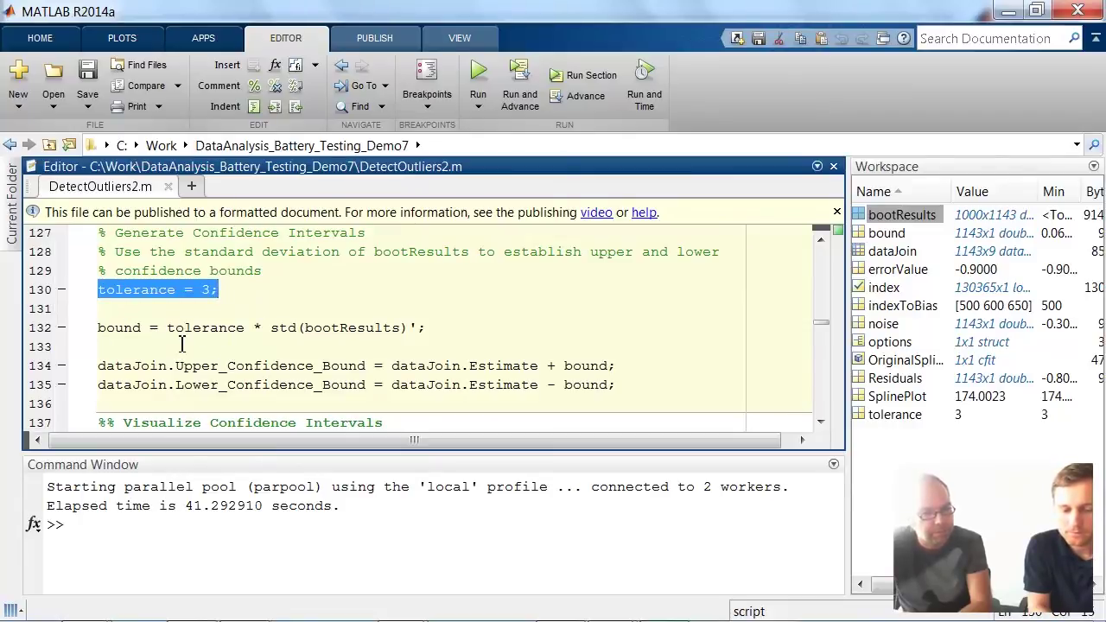
{"action": "left_click", "coordinate": [192, 328]}
{"action": "left_click_drag", "start_coordinate": [278, 335], "coordinate": [372, 346]}
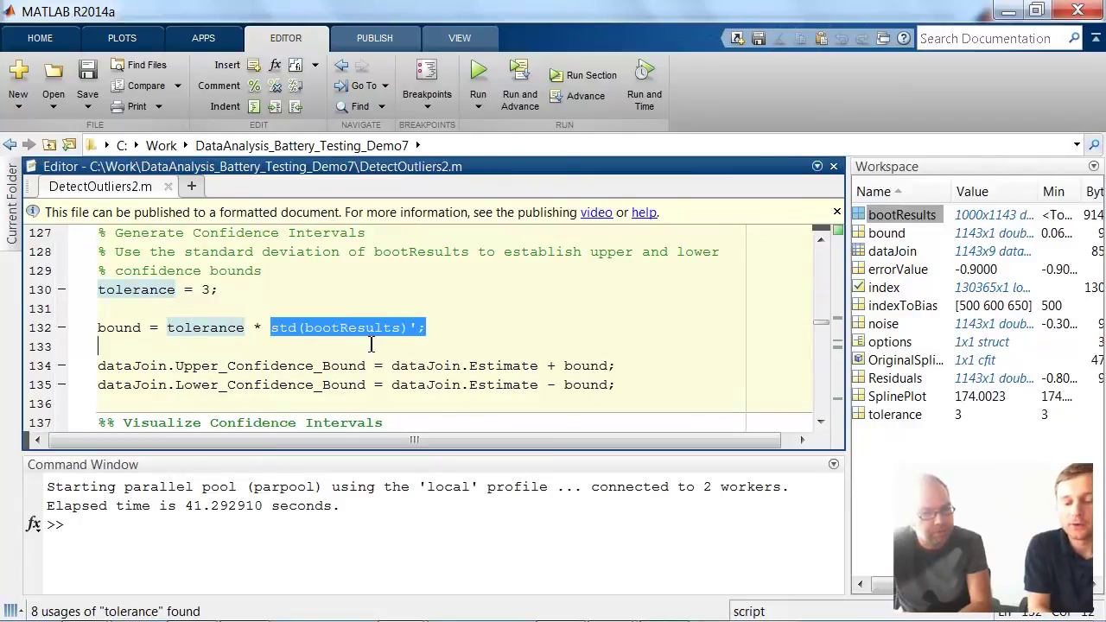
{"action": "left_click", "coordinate": [821, 422]}
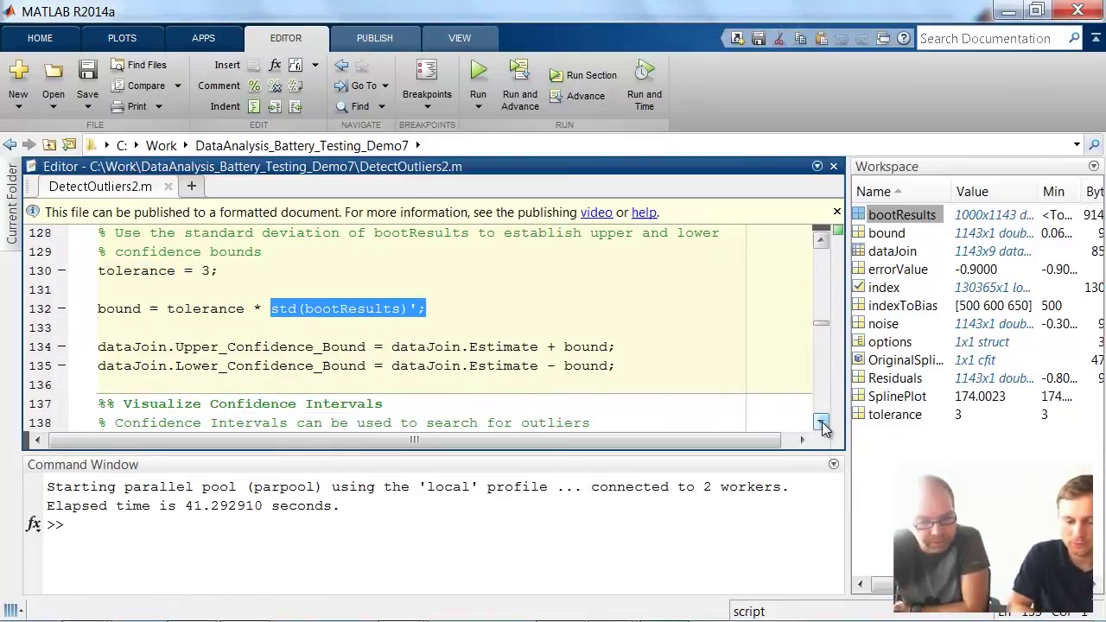
{"action": "left_click_drag", "start_coordinate": [821, 423], "coordinate": [821, 425]}
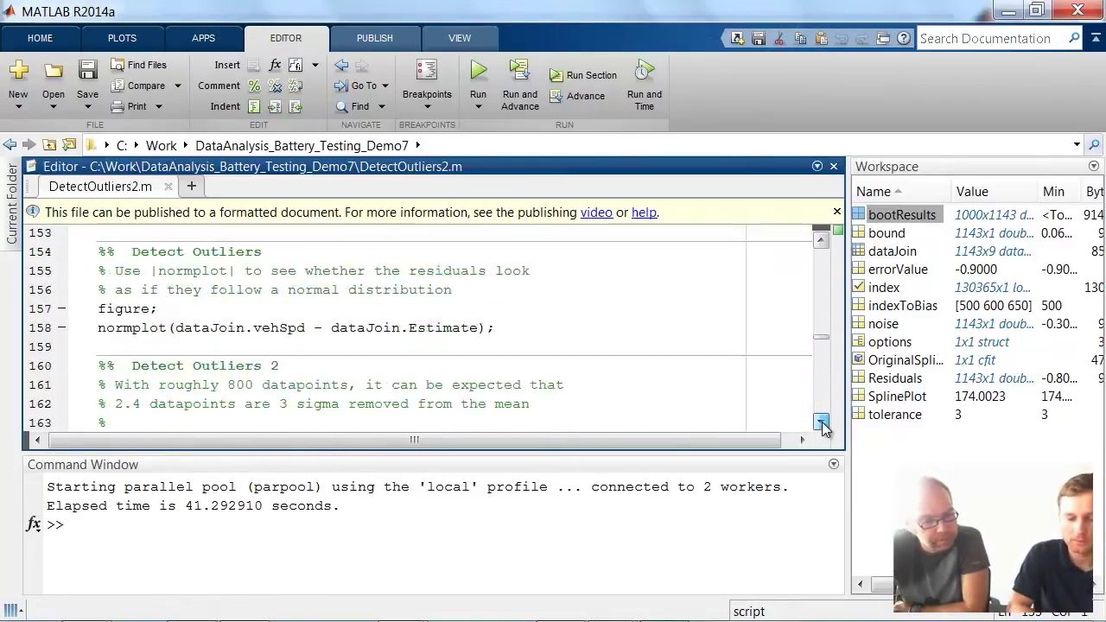
{"action": "left_click", "coordinate": [820, 423]}
{"action": "left_click", "coordinate": [711, 288]}
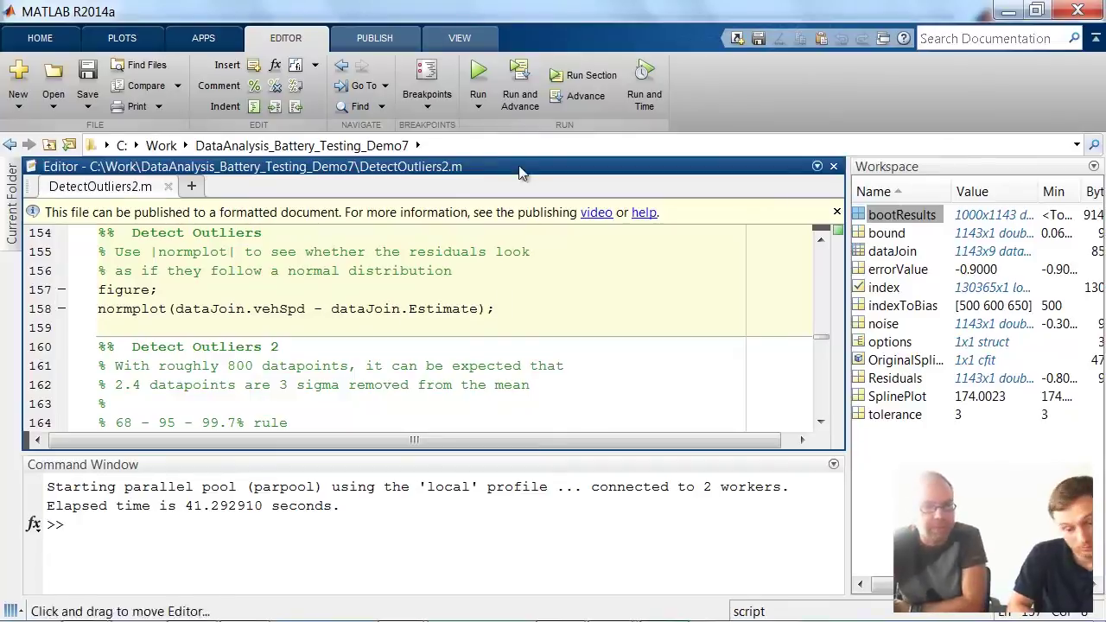
Step: Run the normplot section, review the residuals' normal probability plot centred on screen, then close it
{"action": "left_click", "coordinate": [519, 76]}
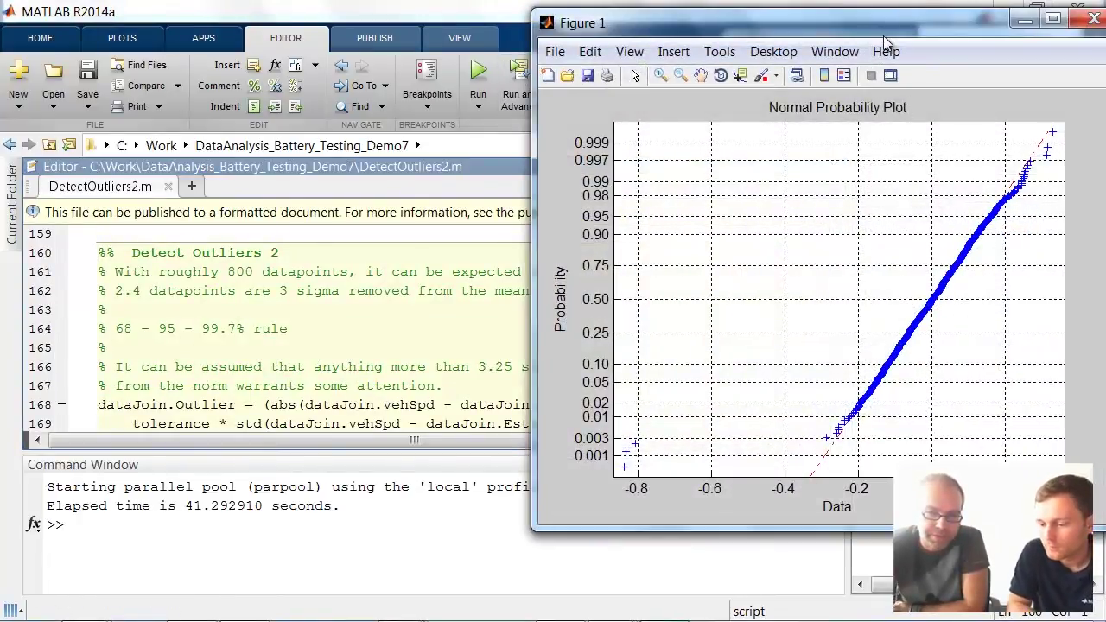
{"action": "left_click_drag", "start_coordinate": [883, 36], "coordinate": [578, 41]}
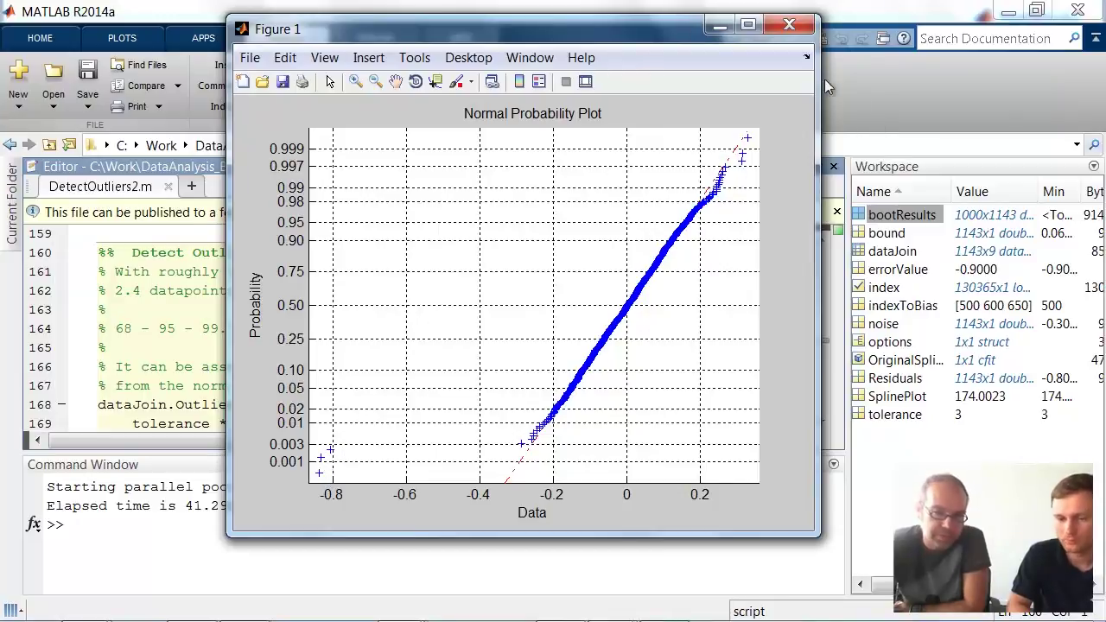
{"action": "left_click", "coordinate": [792, 27]}
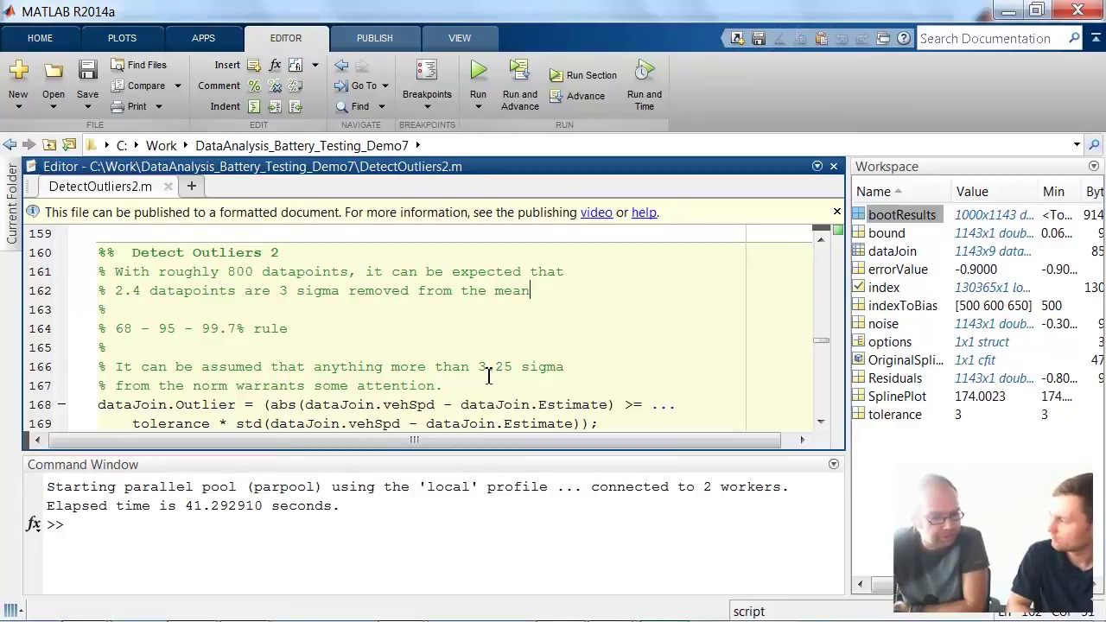
Step: Highlight the 3.25 sigma threshold and run the outlier-flagging section to add the Outlier column
{"action": "left_click_drag", "start_coordinate": [485, 369], "coordinate": [513, 374]}
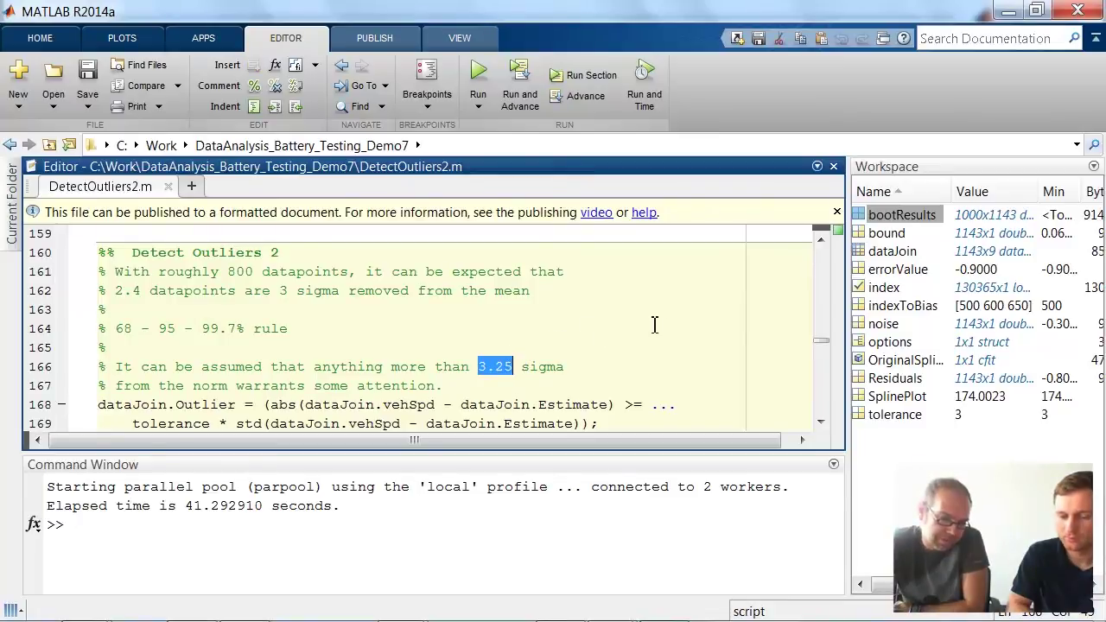
{"action": "scroll", "coordinate": [662, 323], "scroll_direction": "down", "scroll_amount": 1}
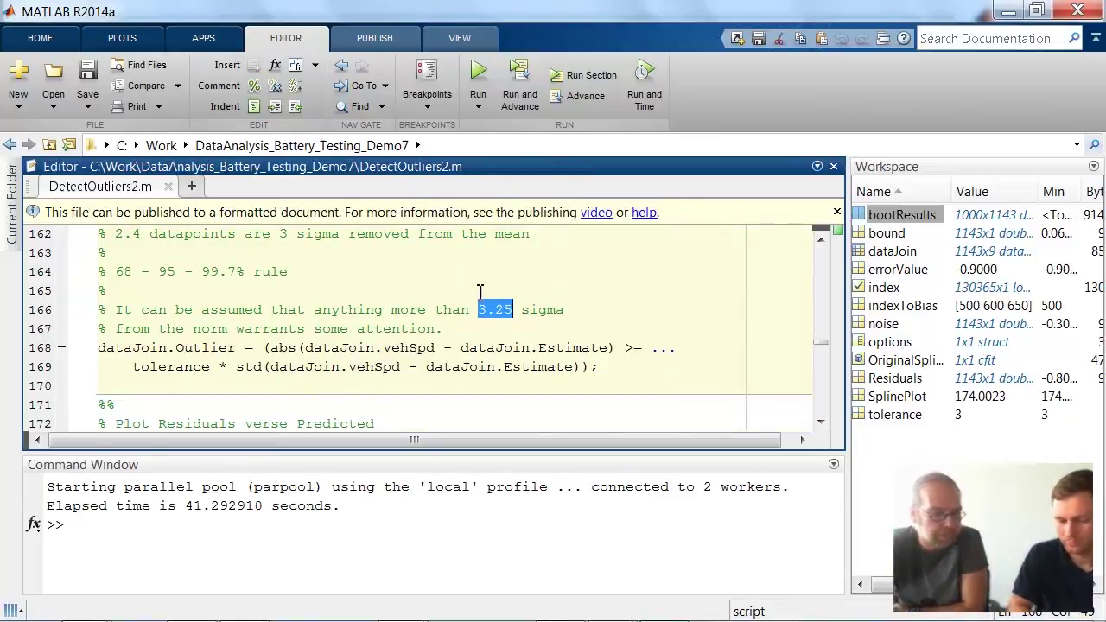
{"action": "left_click", "coordinate": [395, 347]}
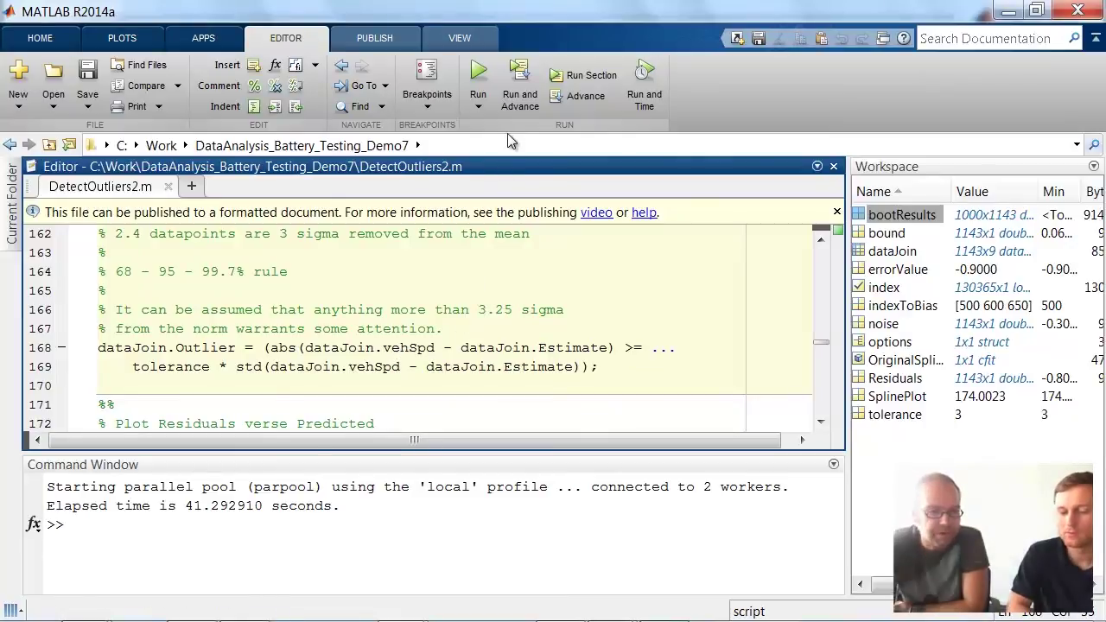
{"action": "left_click", "coordinate": [519, 104]}
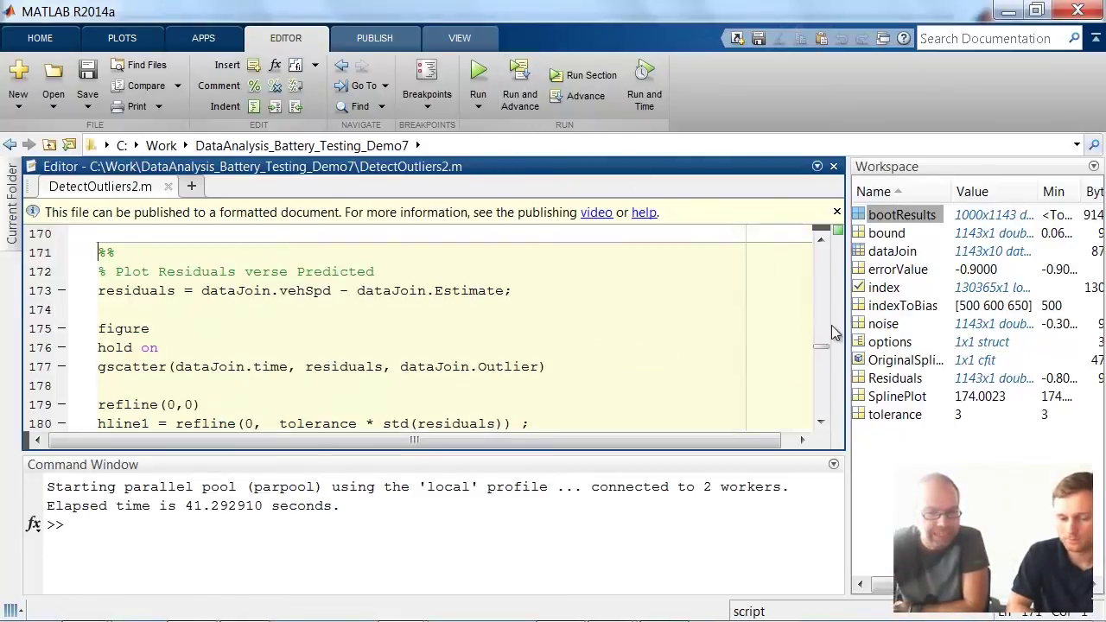
Step: Bring the residual plotting code into view and highlight the upper limit expression on line 180
{"action": "left_click", "coordinate": [821, 424]}
{"action": "left_click", "coordinate": [820, 424]}
{"action": "left_click", "coordinate": [820, 423]}
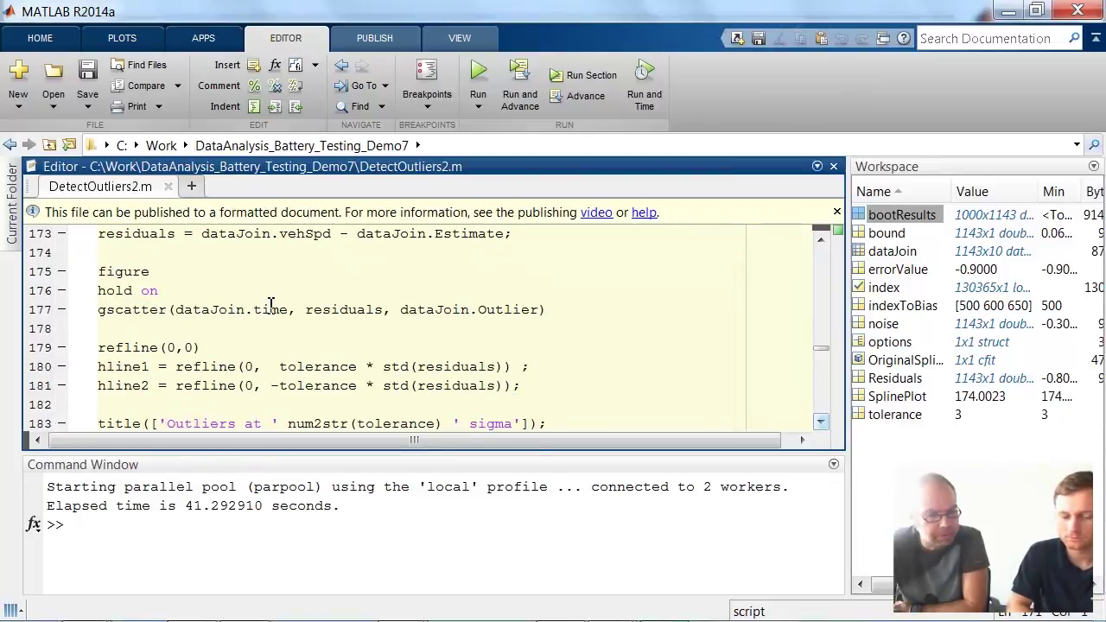
{"action": "left_click_drag", "start_coordinate": [276, 369], "coordinate": [426, 367]}
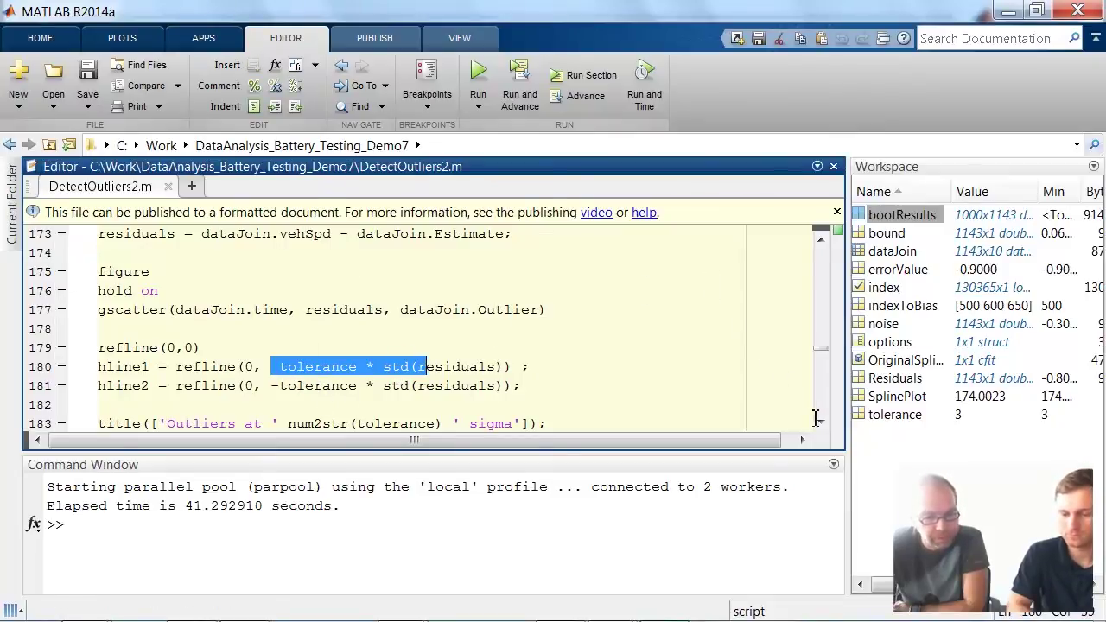
Step: Run the residual plot section, inspect the 'Outliers at 3 sigma' figure, then close it
{"action": "left_click", "coordinate": [518, 99]}
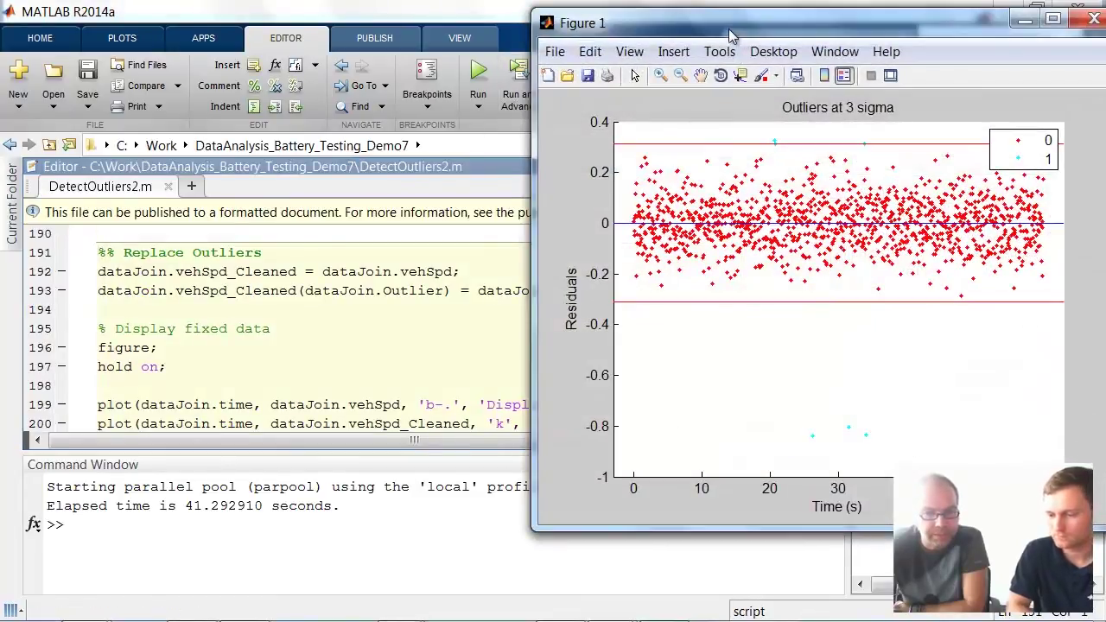
{"action": "left_click_drag", "start_coordinate": [730, 35], "coordinate": [452, 38]}
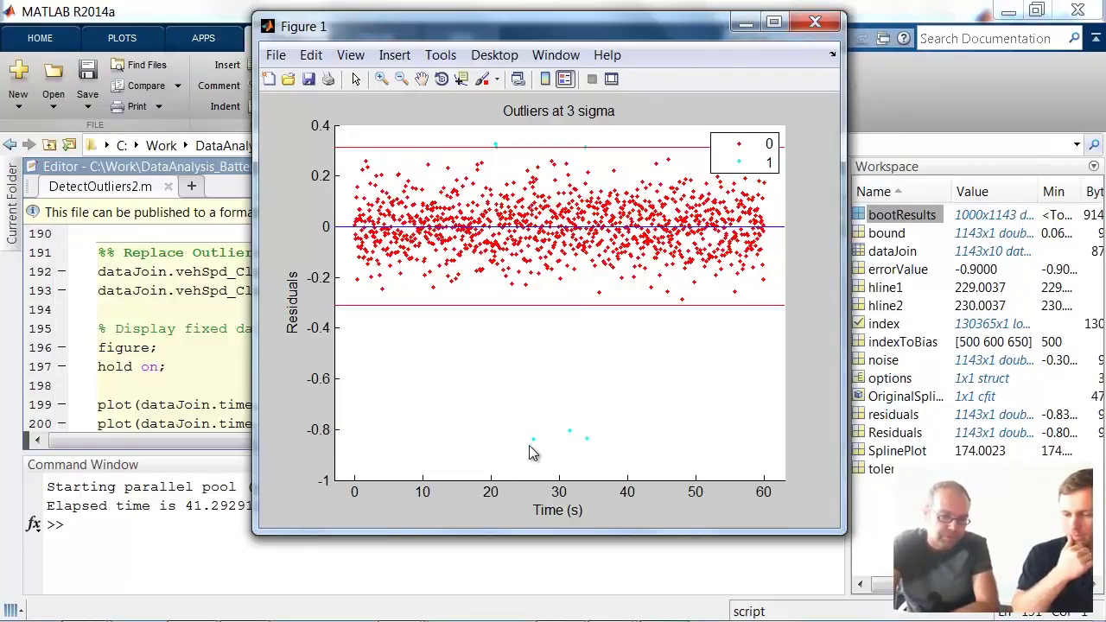
{"action": "left_click", "coordinate": [815, 23]}
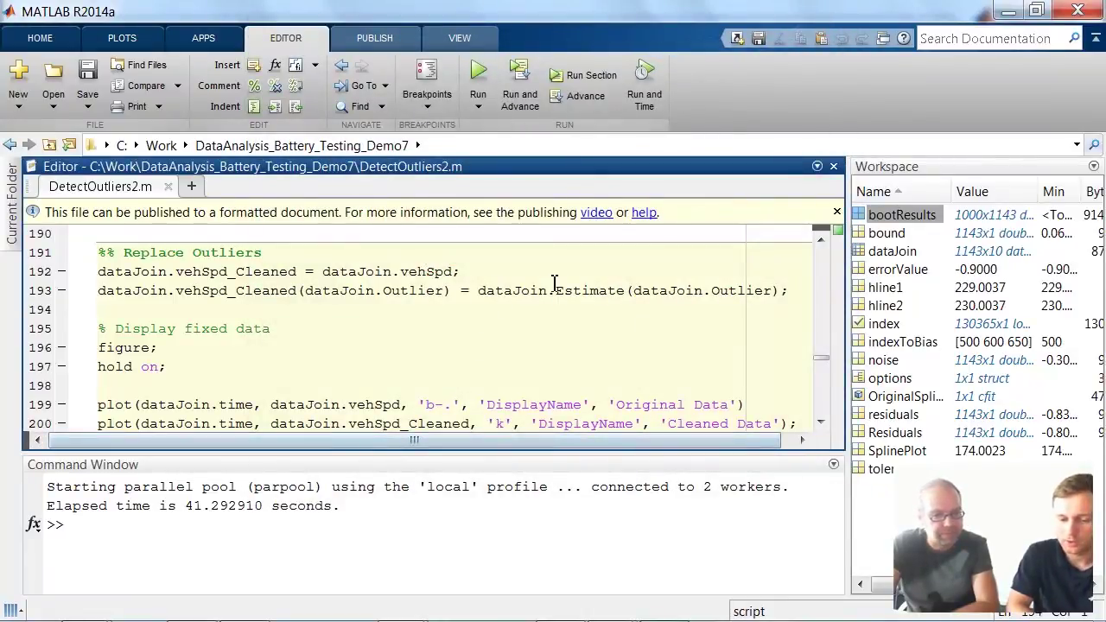
Step: Highlight dataJoin.Outlier in the Estimate call on line 193, then run the Replace Outliers section
{"action": "scroll", "coordinate": [554, 284], "scroll_direction": "down", "scroll_amount": 1}
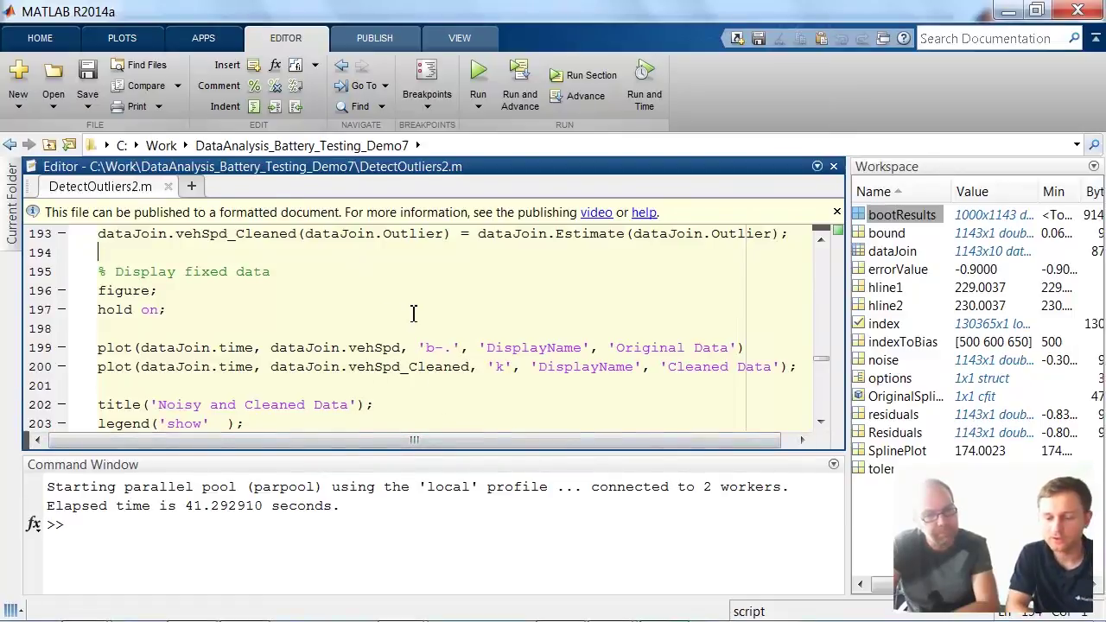
{"action": "scroll", "coordinate": [413, 313], "scroll_direction": "up", "scroll_amount": 1}
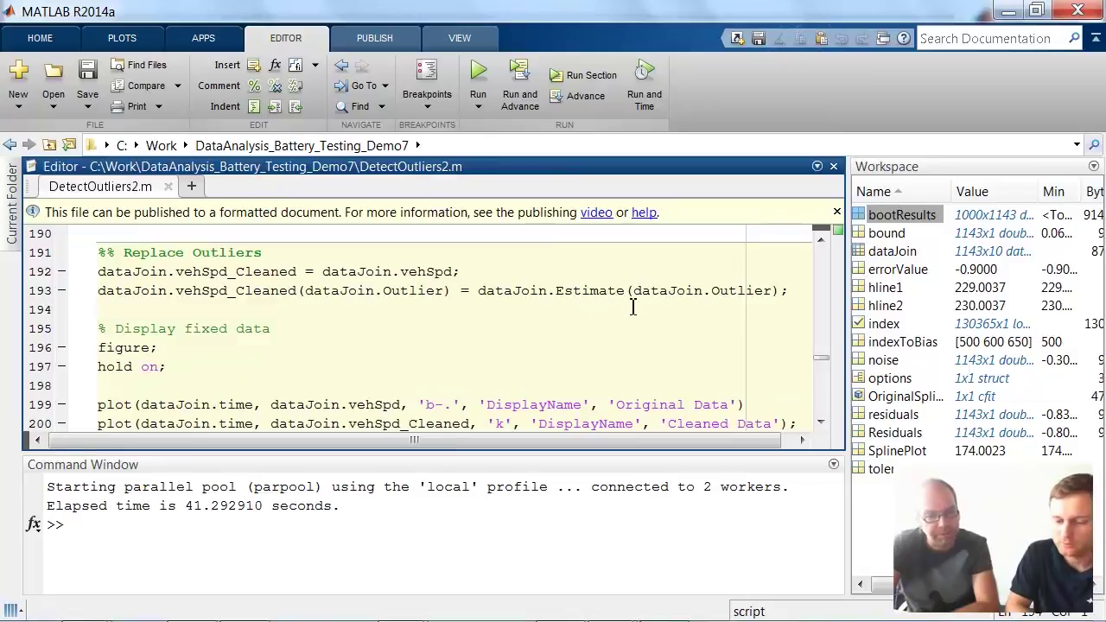
{"action": "left_click_drag", "start_coordinate": [635, 298], "coordinate": [773, 298]}
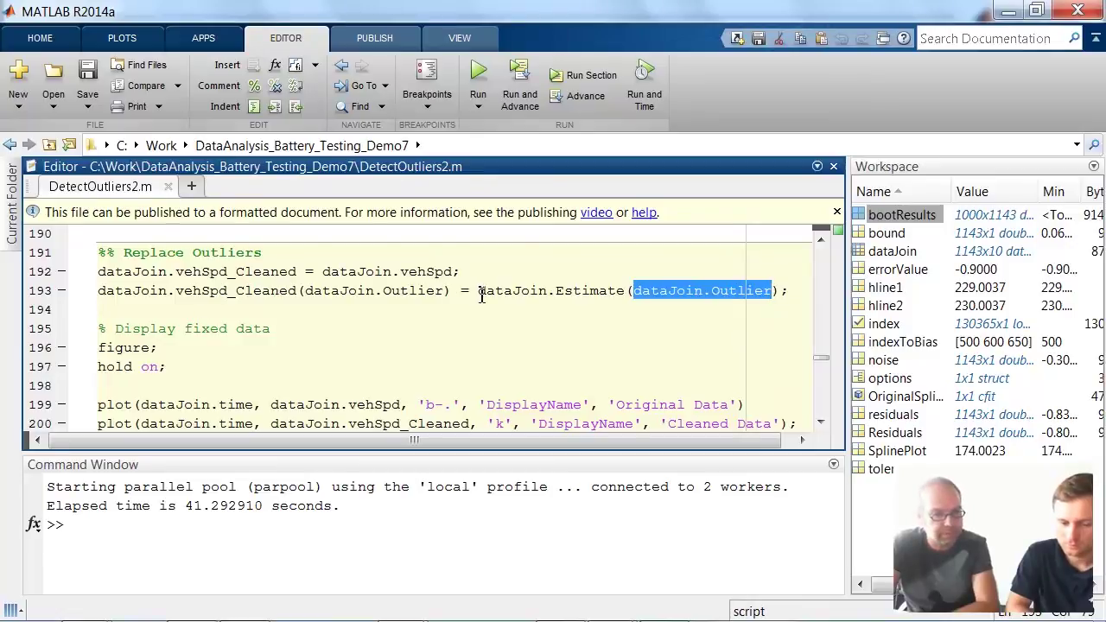
{"action": "scroll", "coordinate": [481, 295], "scroll_direction": "down", "scroll_amount": 1}
{"action": "scroll", "coordinate": [482, 292], "scroll_direction": "down", "scroll_amount": 1}
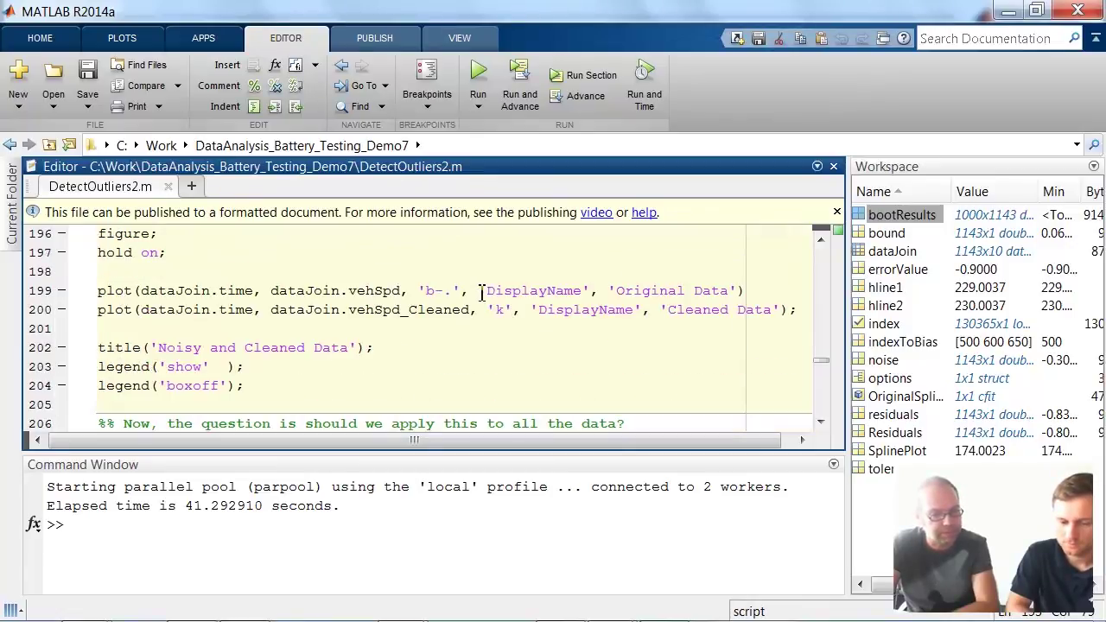
{"action": "scroll", "coordinate": [481, 291], "scroll_direction": "up", "scroll_amount": 2}
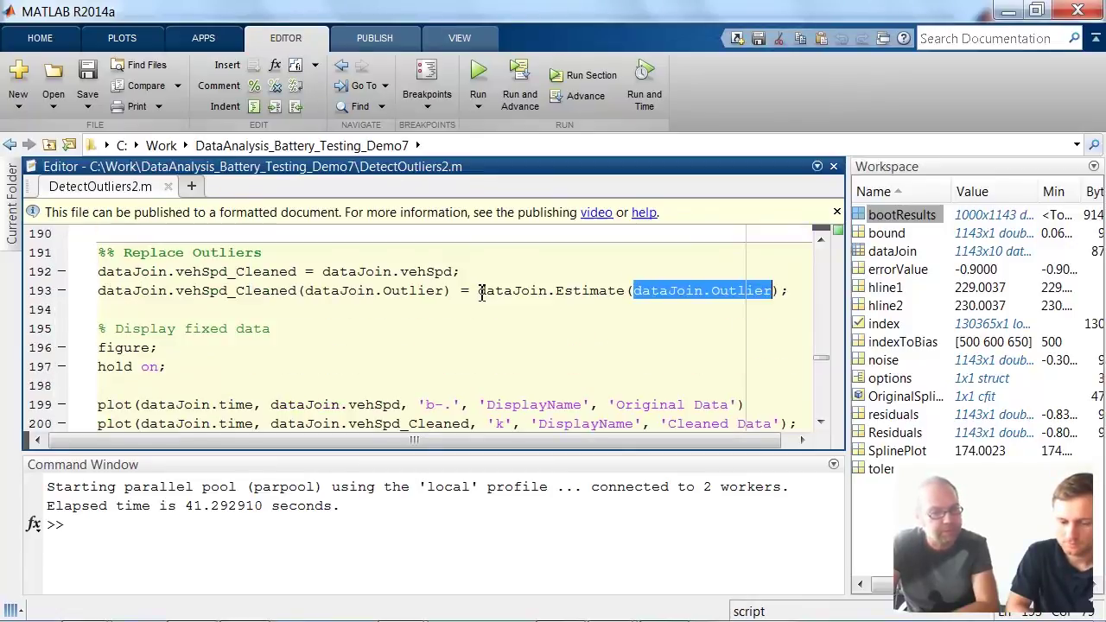
{"action": "left_click", "coordinate": [521, 96]}
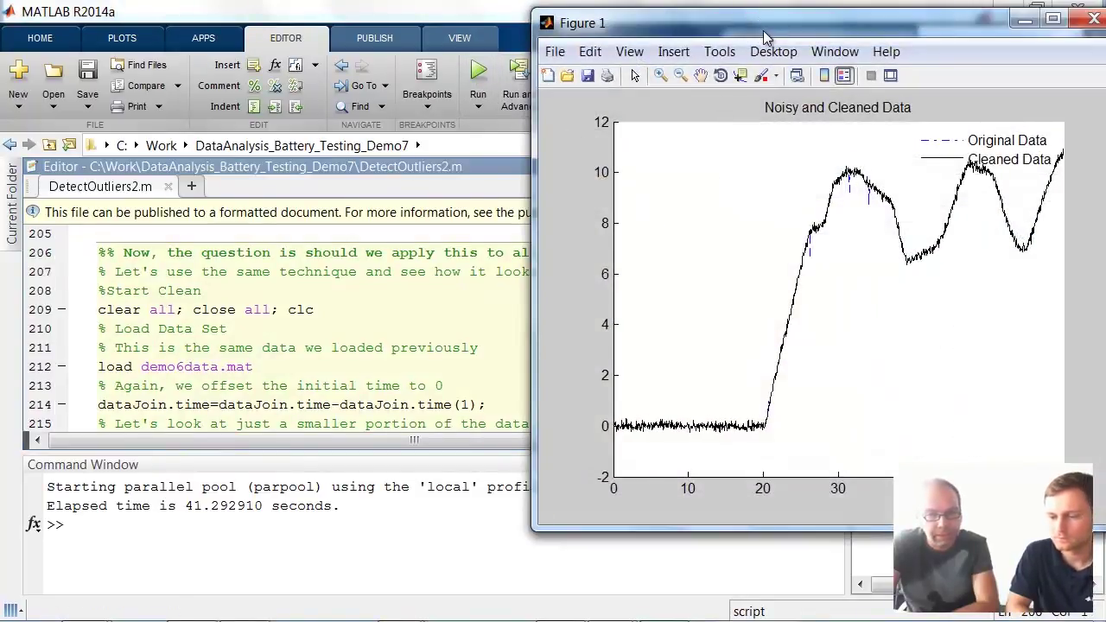
Step: Maximize the Noisy and Cleaned Data figure, zoom in progressively on the outlier near 26.2 s, then restore it
{"action": "double_click", "coordinate": [763, 30]}
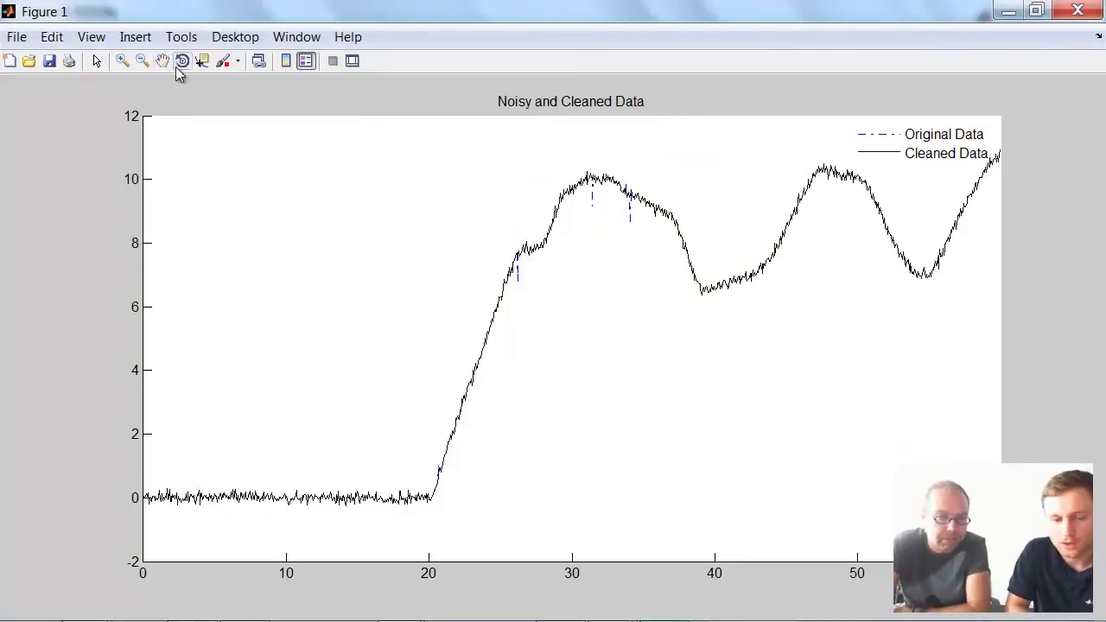
{"action": "left_click", "coordinate": [124, 60]}
{"action": "left_click_drag", "start_coordinate": [464, 185], "coordinate": [710, 291]}
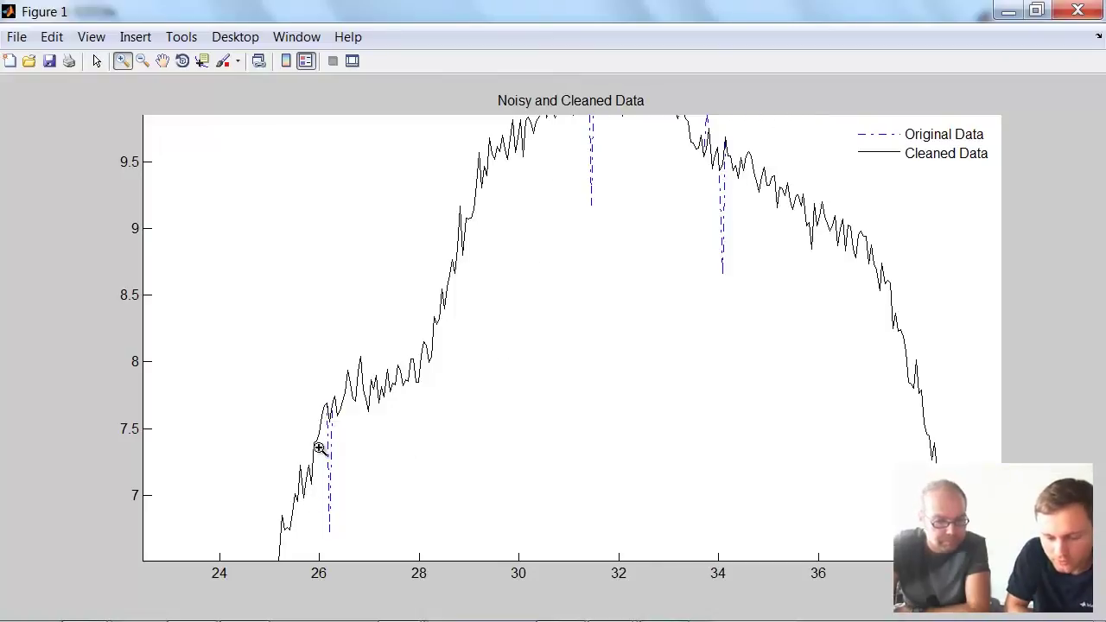
{"action": "left_click", "coordinate": [326, 422]}
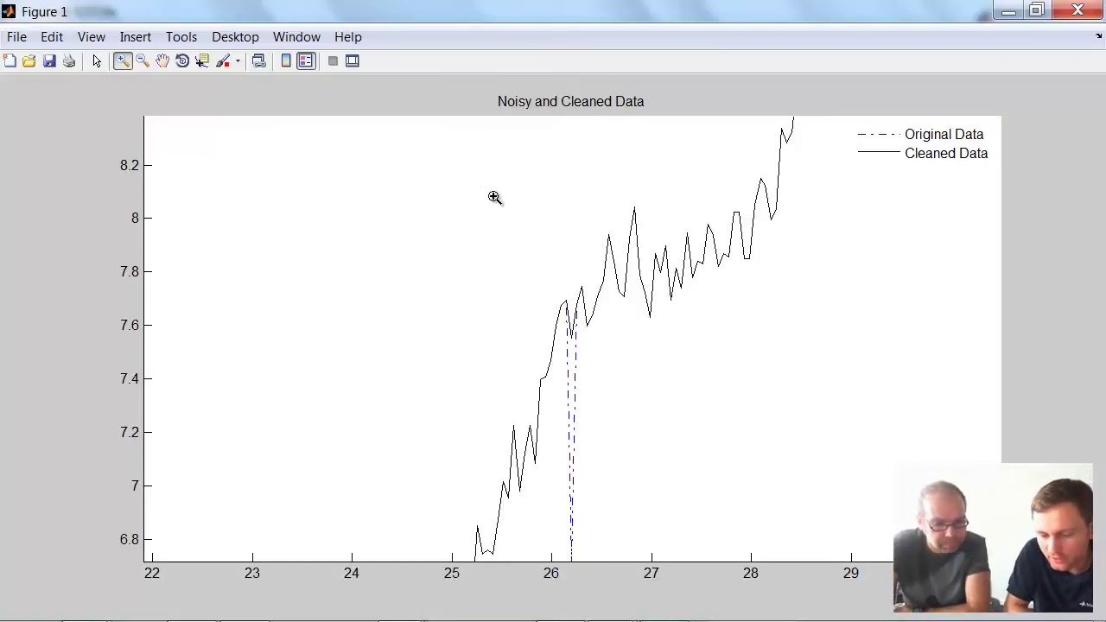
{"action": "left_click", "coordinate": [572, 321]}
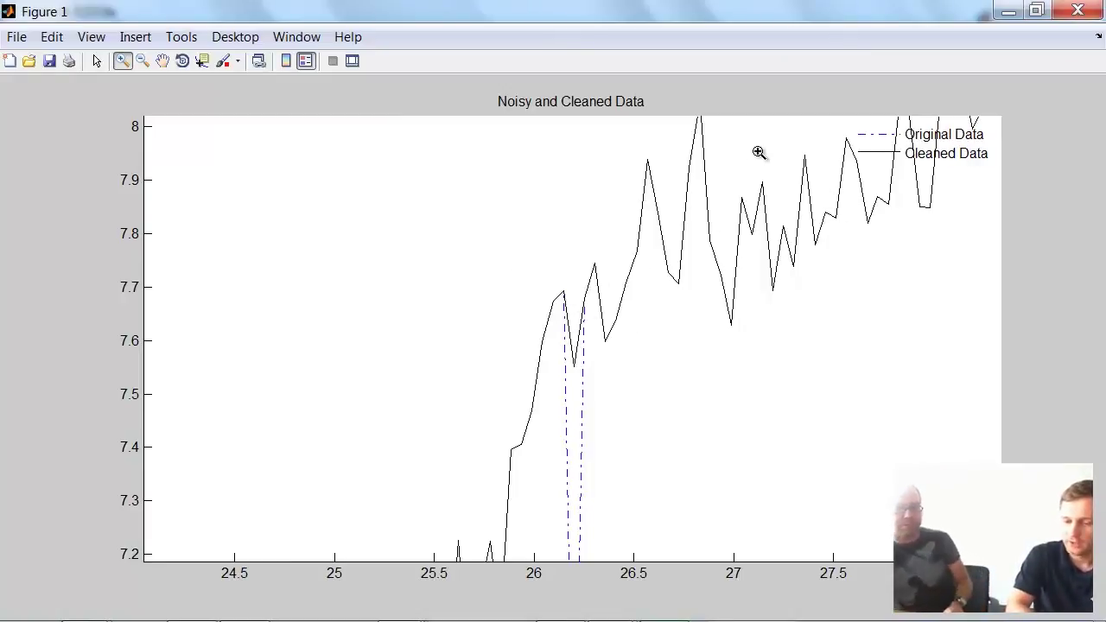
{"action": "double_click", "coordinate": [482, 19]}
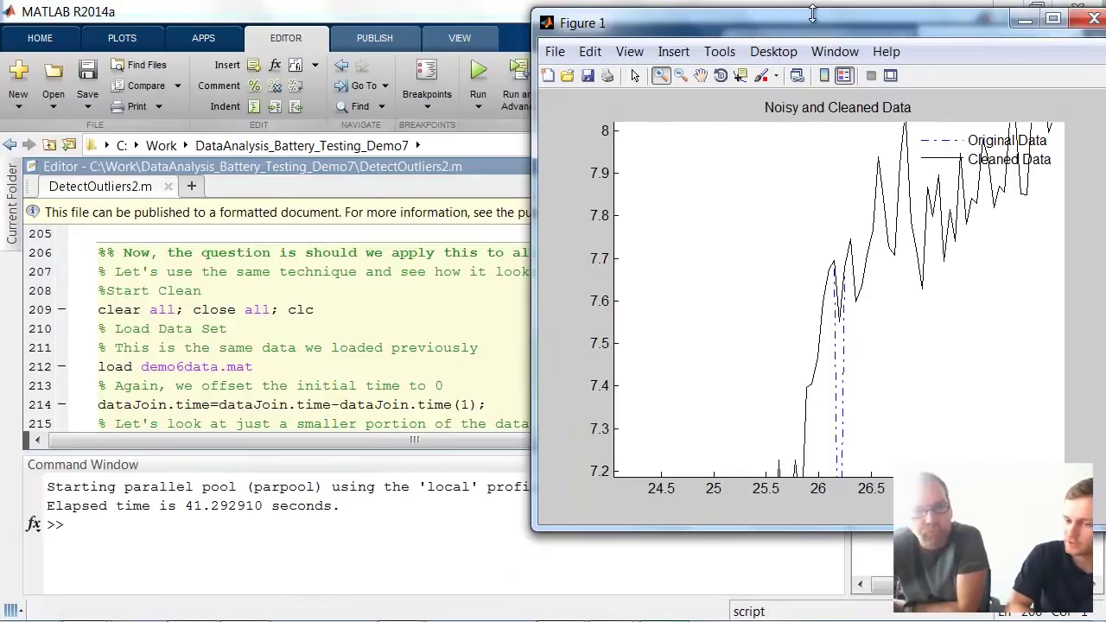
{"action": "left_click_drag", "start_coordinate": [811, 30], "coordinate": [426, 59]}
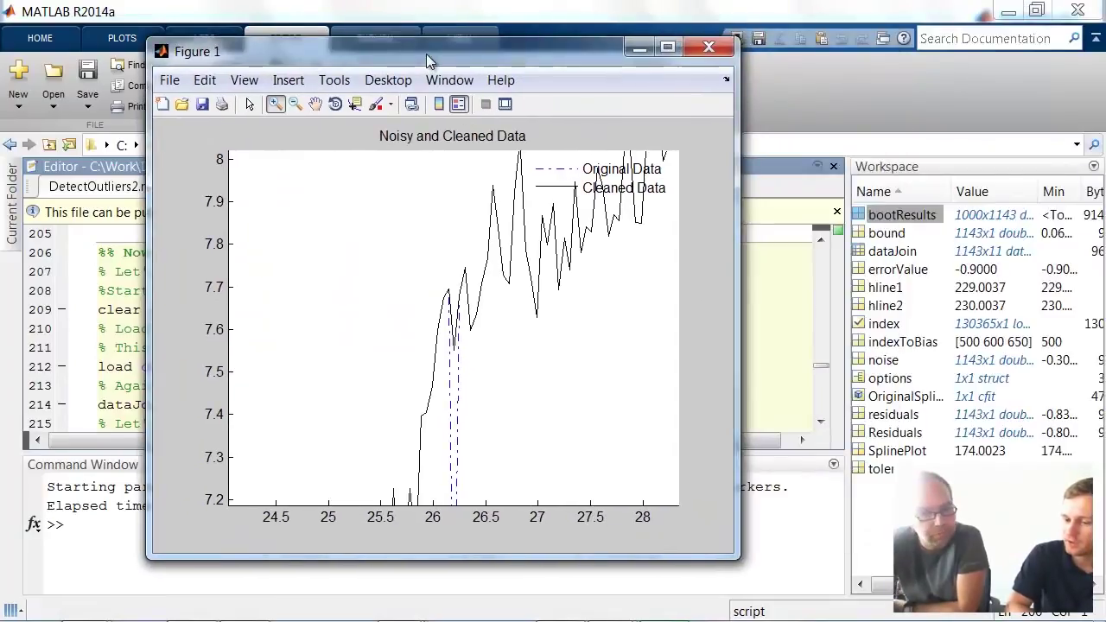
Step: Close the figure, scroll up to the Fit Smoothing Spline section and select 'fit' on line 69
{"action": "left_click", "coordinate": [708, 49]}
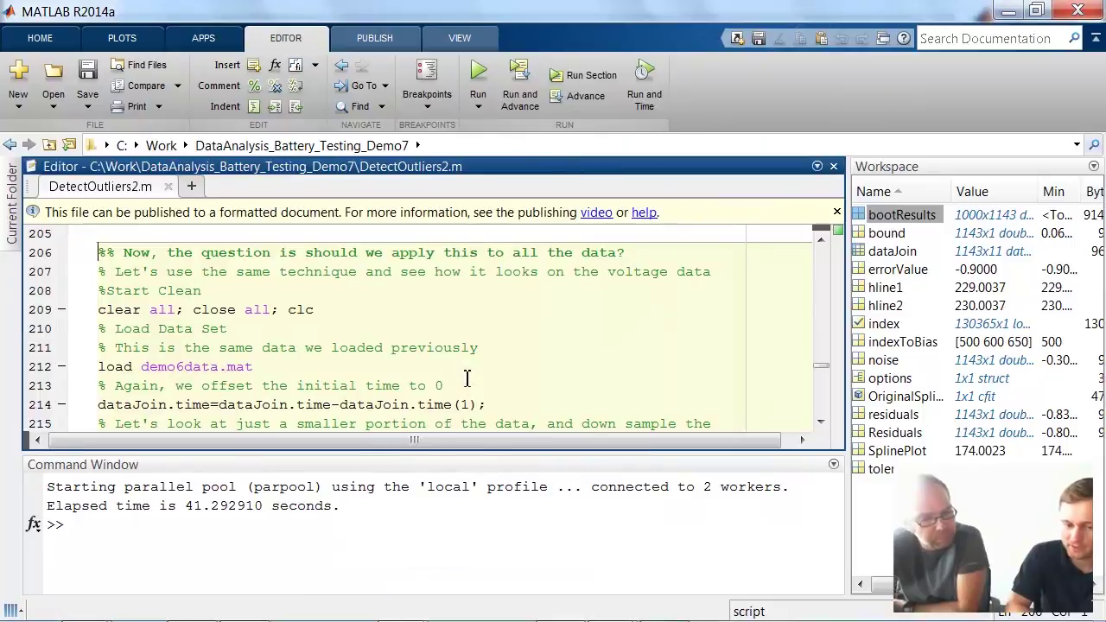
{"action": "left_click", "coordinate": [822, 241]}
{"action": "left_click_drag", "start_coordinate": [821, 241], "coordinate": [822, 241]}
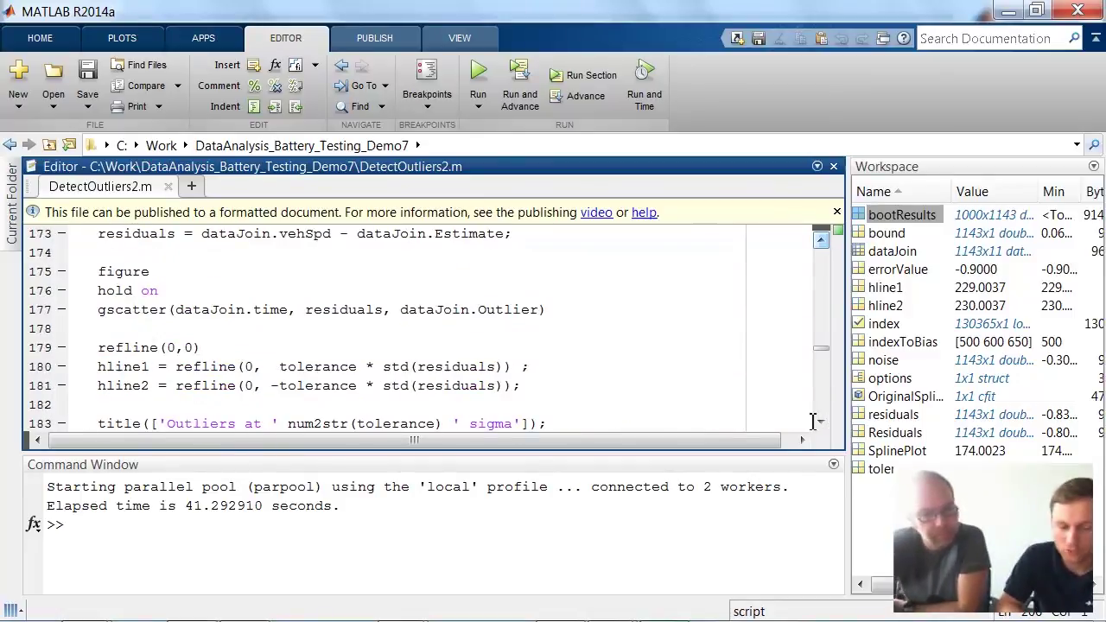
{"action": "left_click_drag", "start_coordinate": [821, 356], "coordinate": [845, 296]}
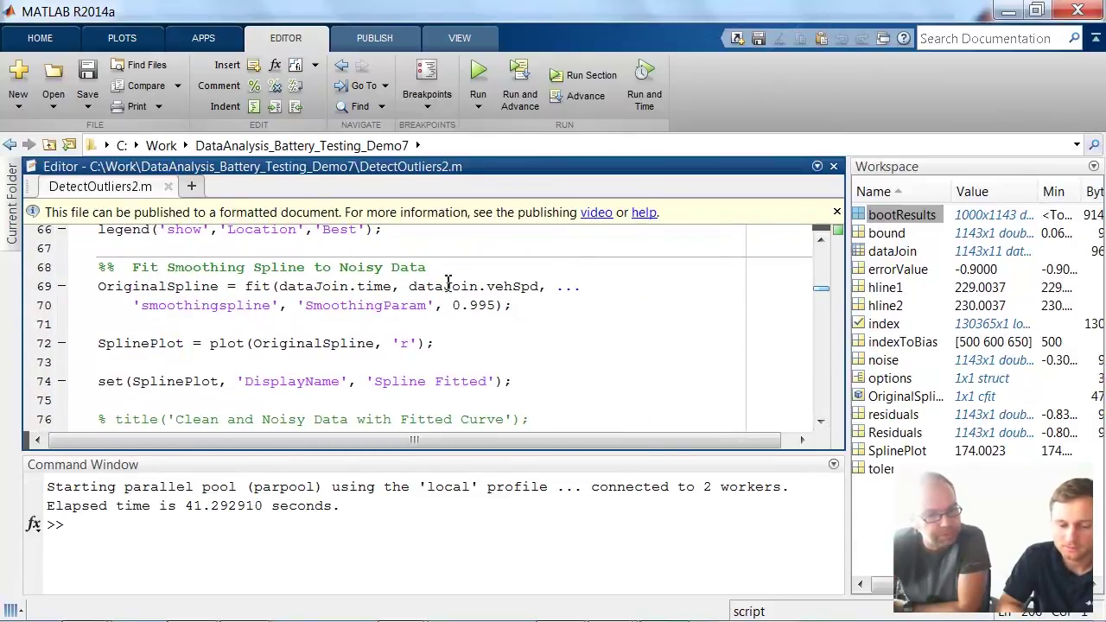
{"action": "double_click", "coordinate": [259, 286]}
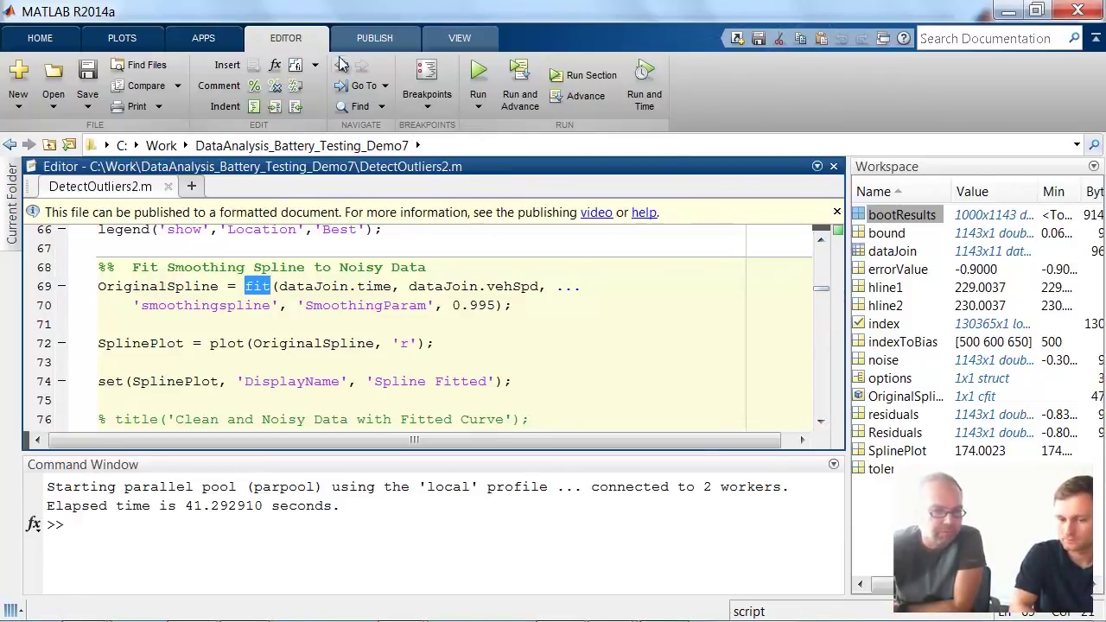
{"action": "left_click", "coordinate": [362, 42]}
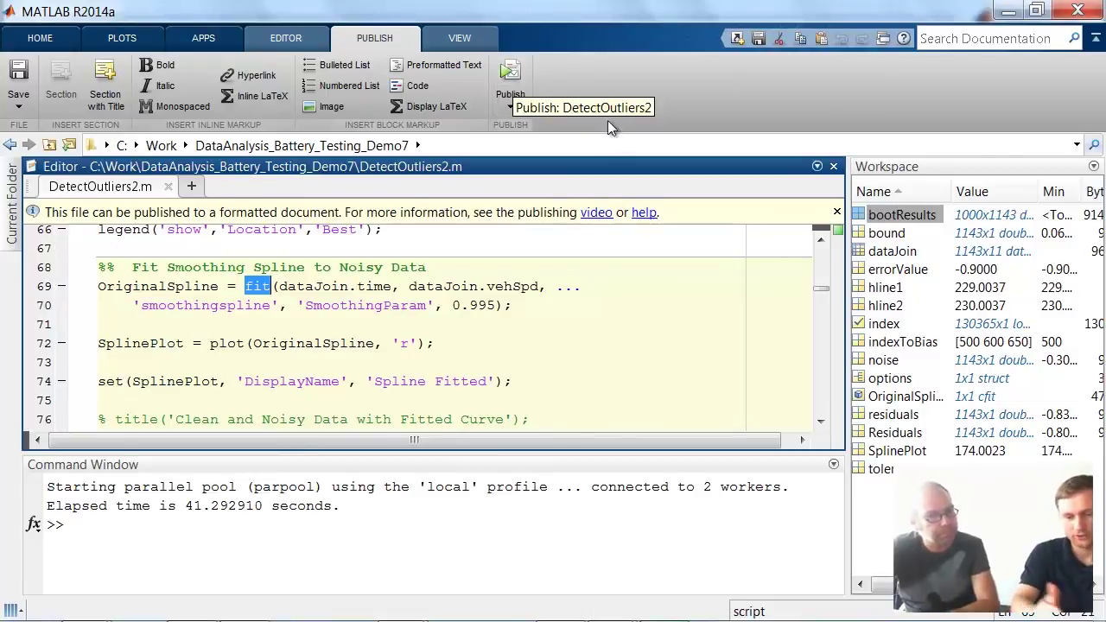
Step: Review DetectOutliers2's publishing options, keeping html as the output file format, and close them
{"action": "left_click", "coordinate": [512, 106]}
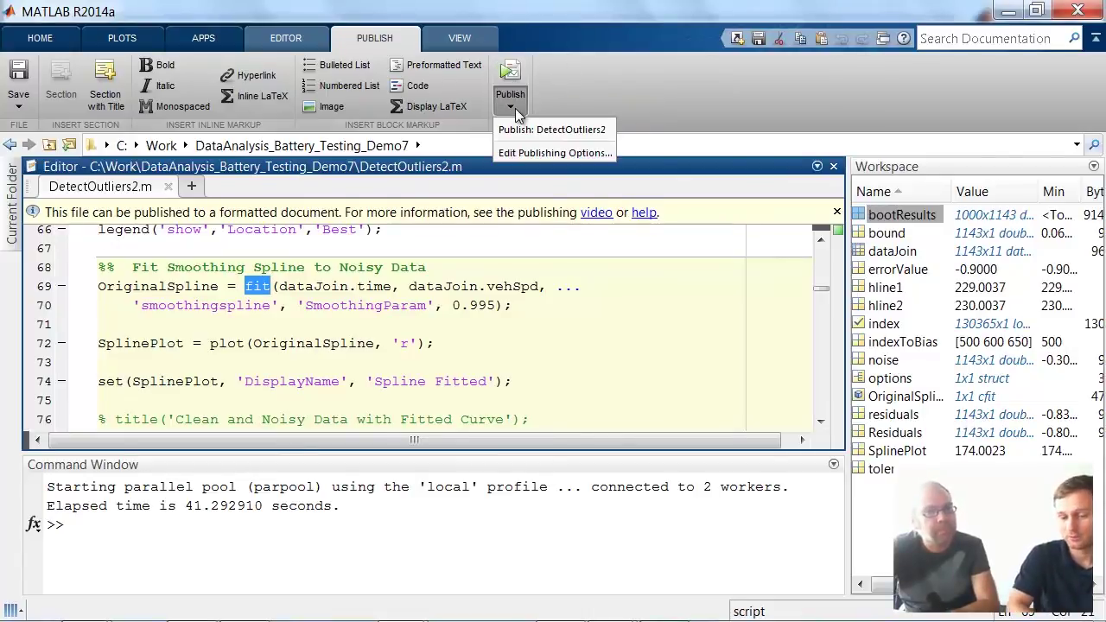
{"action": "left_click", "coordinate": [529, 152]}
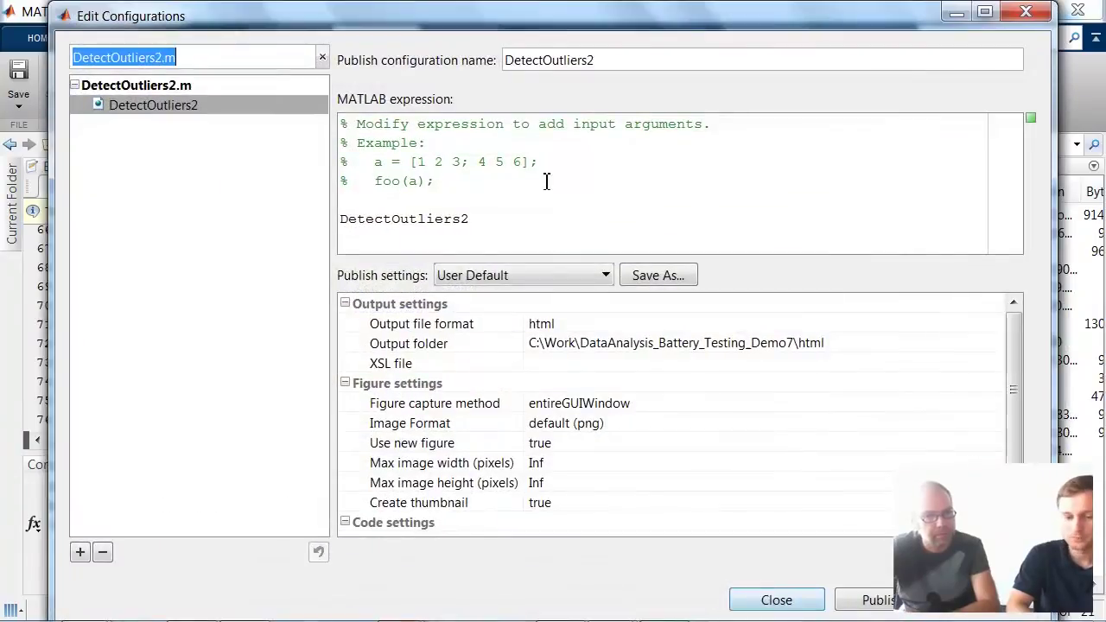
{"action": "left_click", "coordinate": [563, 327]}
{"action": "left_click", "coordinate": [846, 325]}
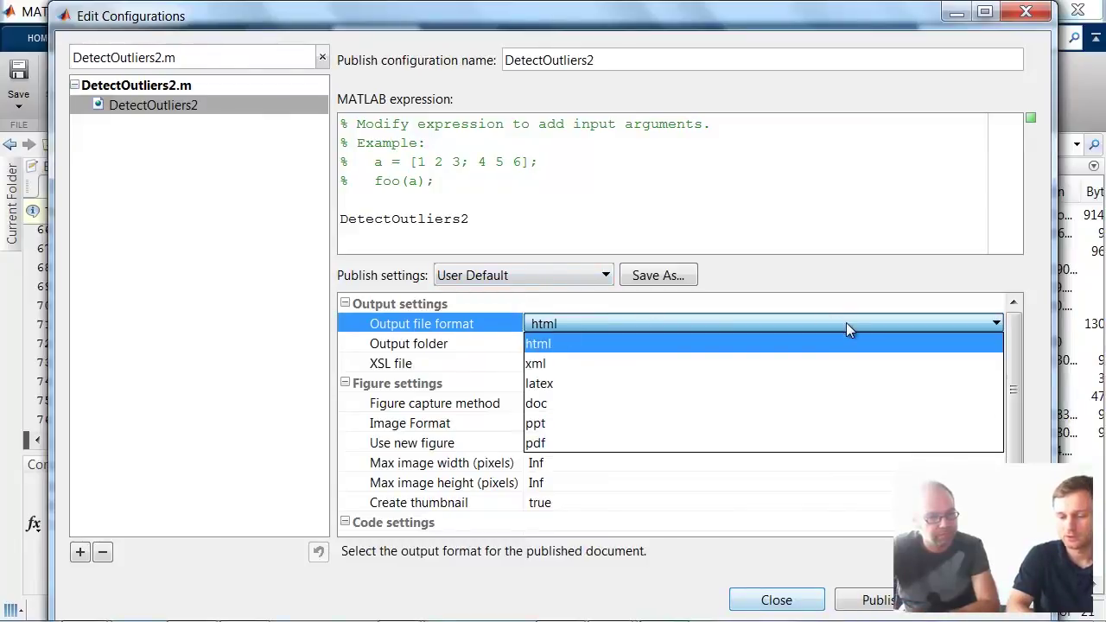
{"action": "left_click", "coordinate": [846, 324]}
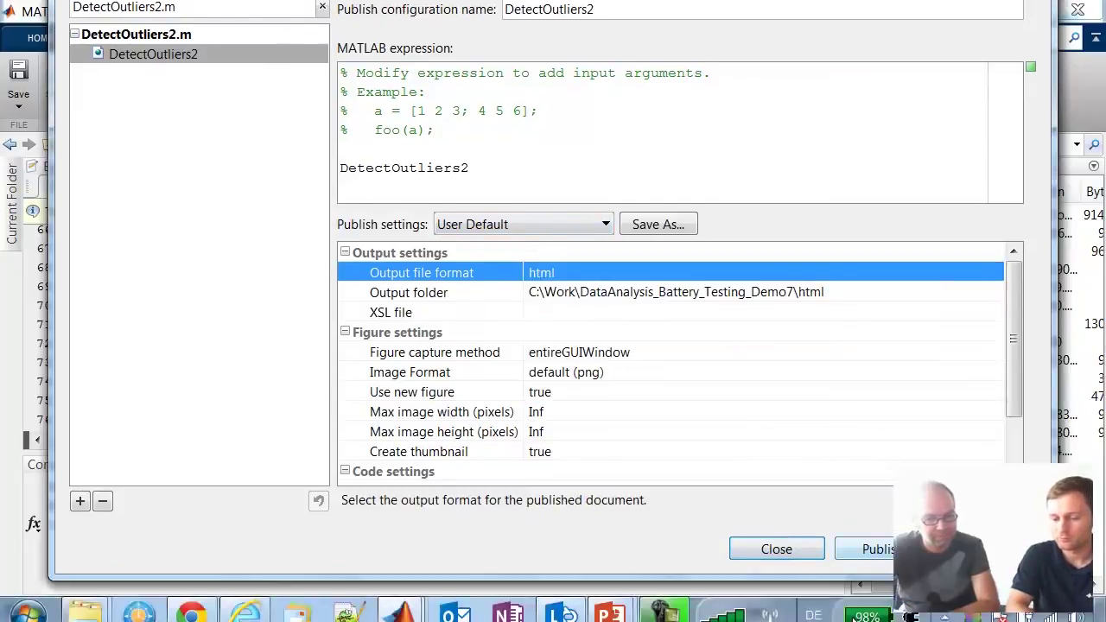
{"action": "left_click", "coordinate": [777, 551]}
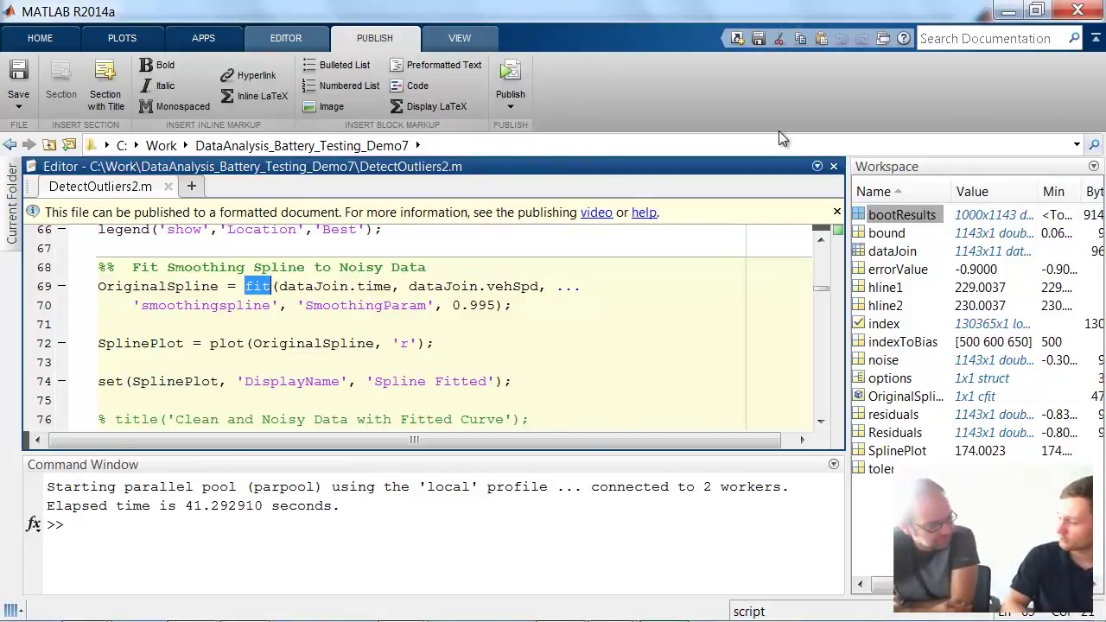
Step: Switch to the PowerPoint slideshow with Alt+Tab and advance to the Key Take-Aways slide
{"action": "key", "text": "alt+Tab"}
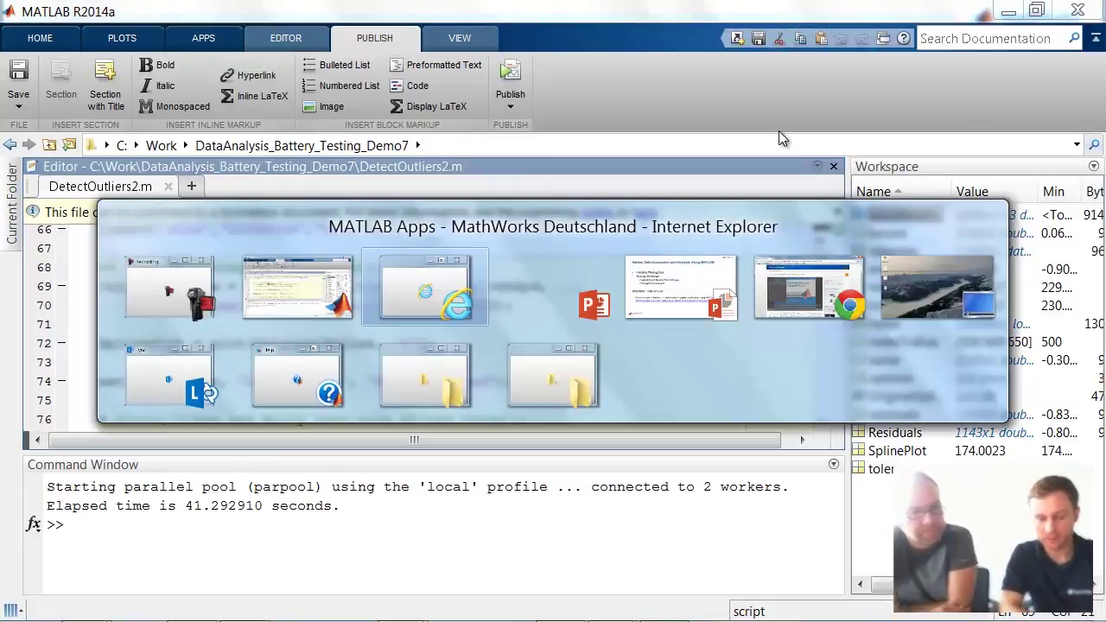
{"action": "key", "text": "alt+Tab"}
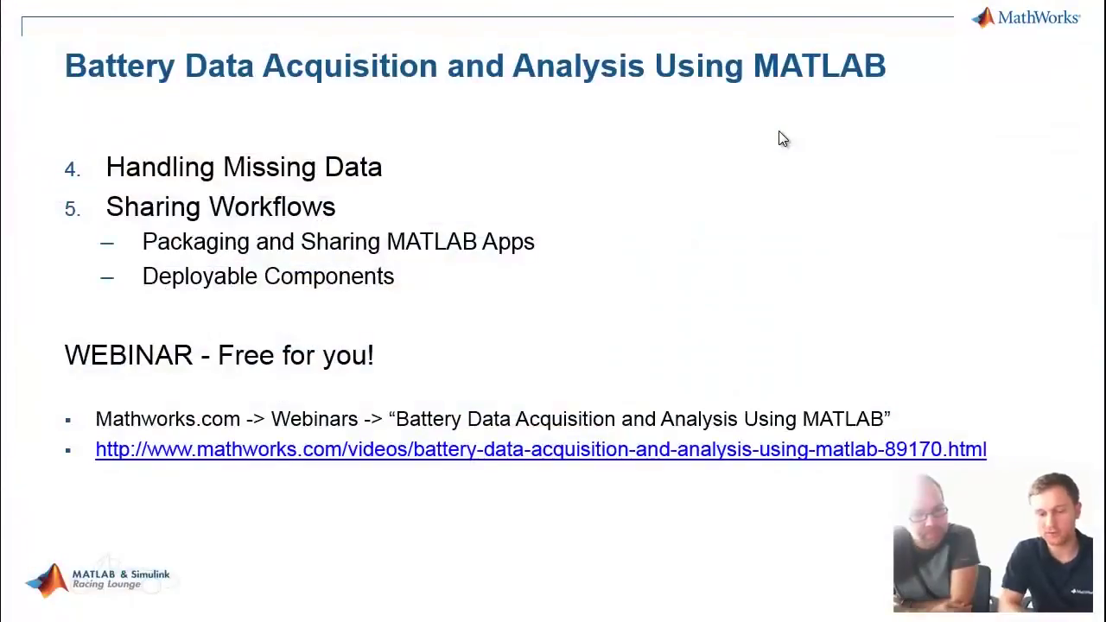
{"action": "key", "text": "Right"}
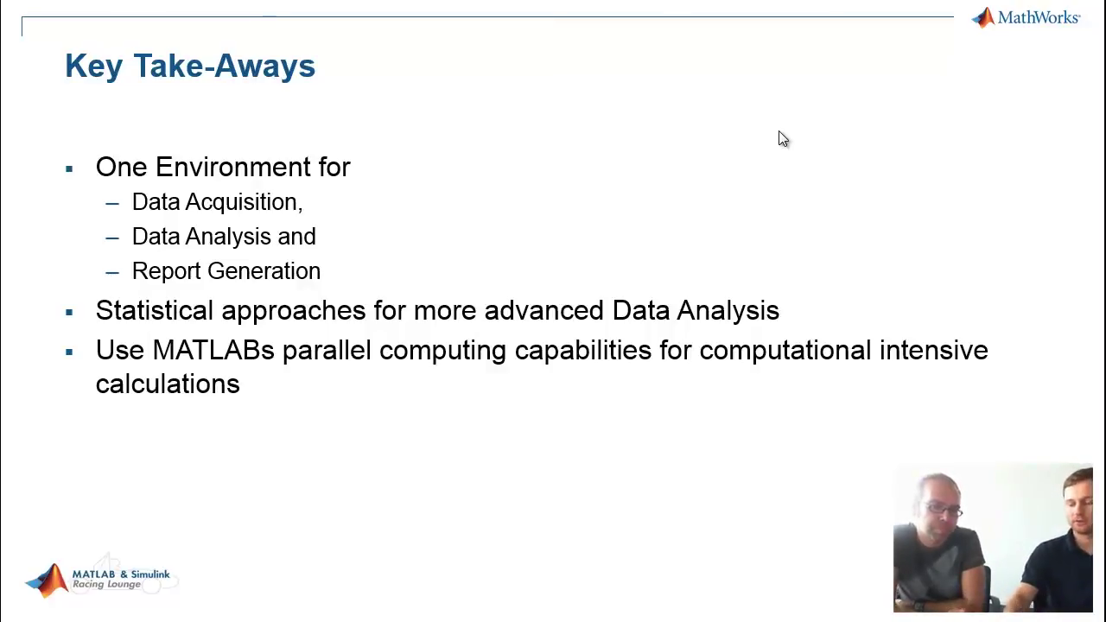
Step: Advance to the Formula Student Resources Summary slide with the right arrow key
{"action": "key", "text": "Right"}
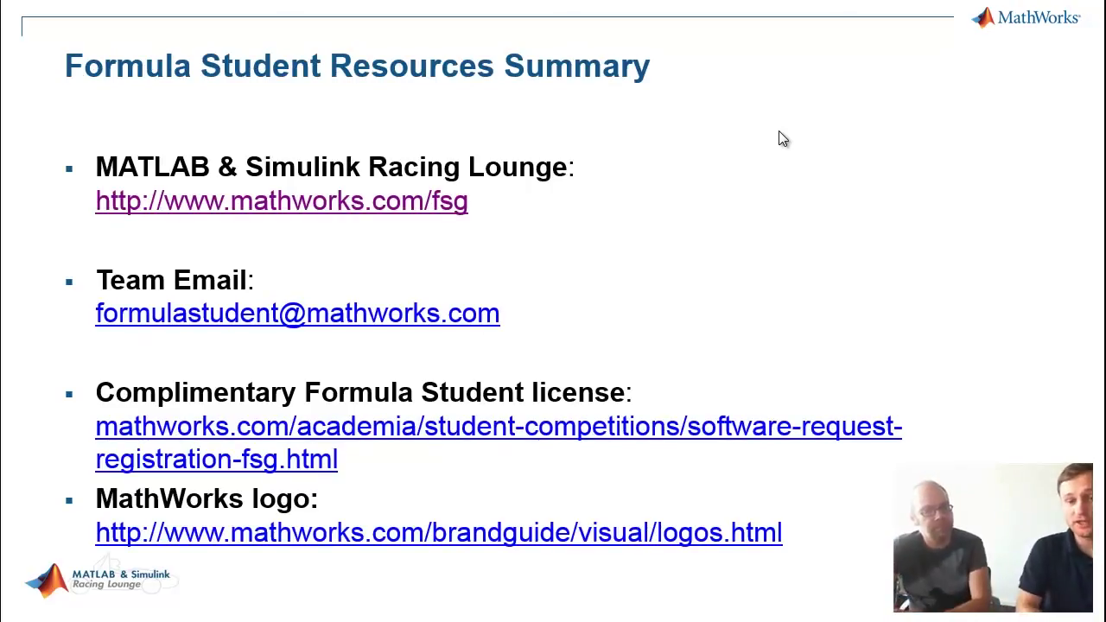